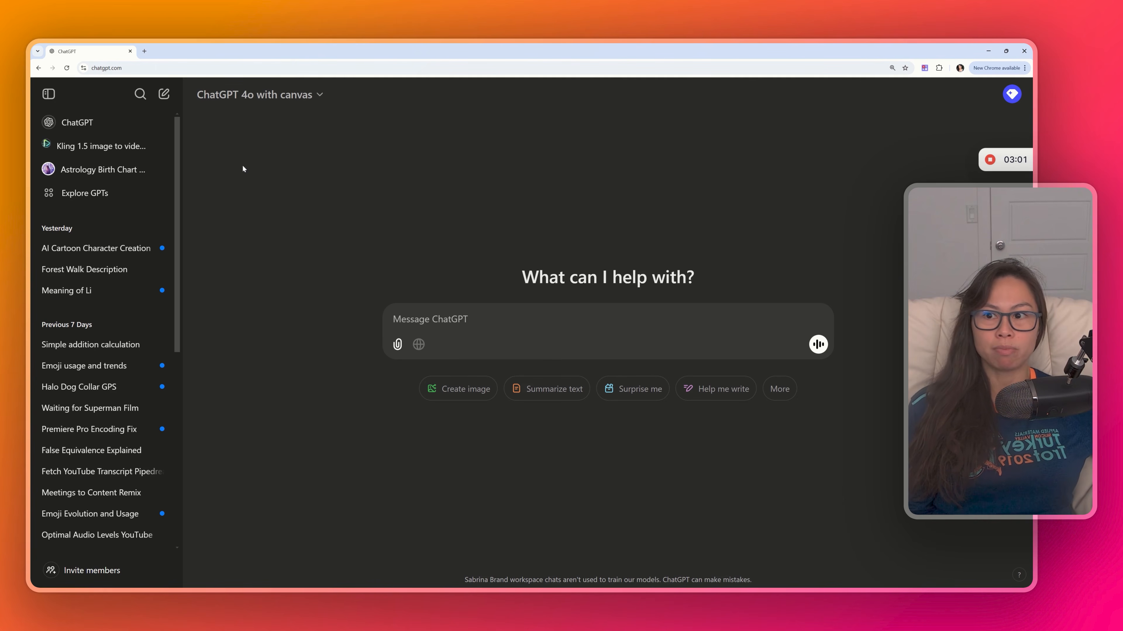
# - Open the GPTs explore page and start creating a new GPT
pyautogui.click(138, 198)
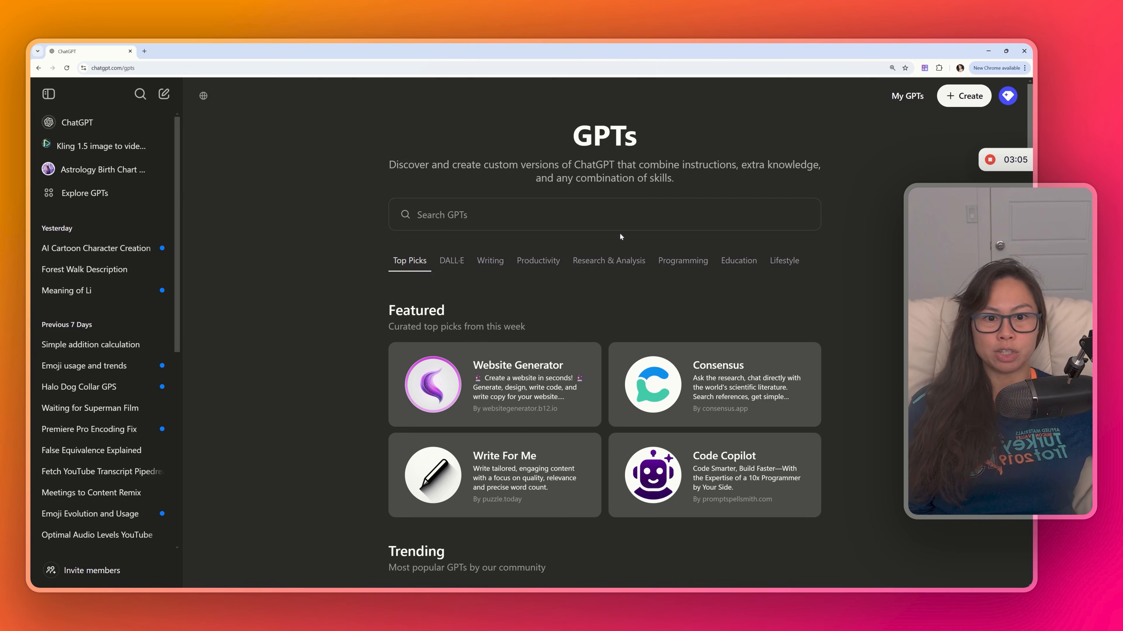
pyautogui.scroll(-3, 766, 258)
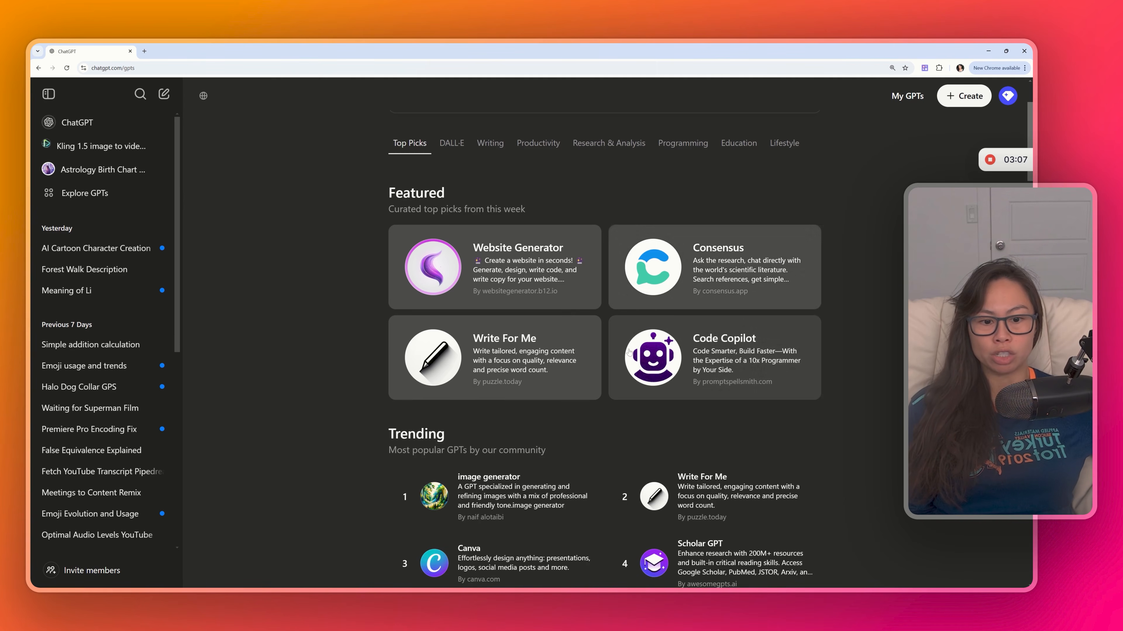
pyautogui.scroll(3, 767, 258)
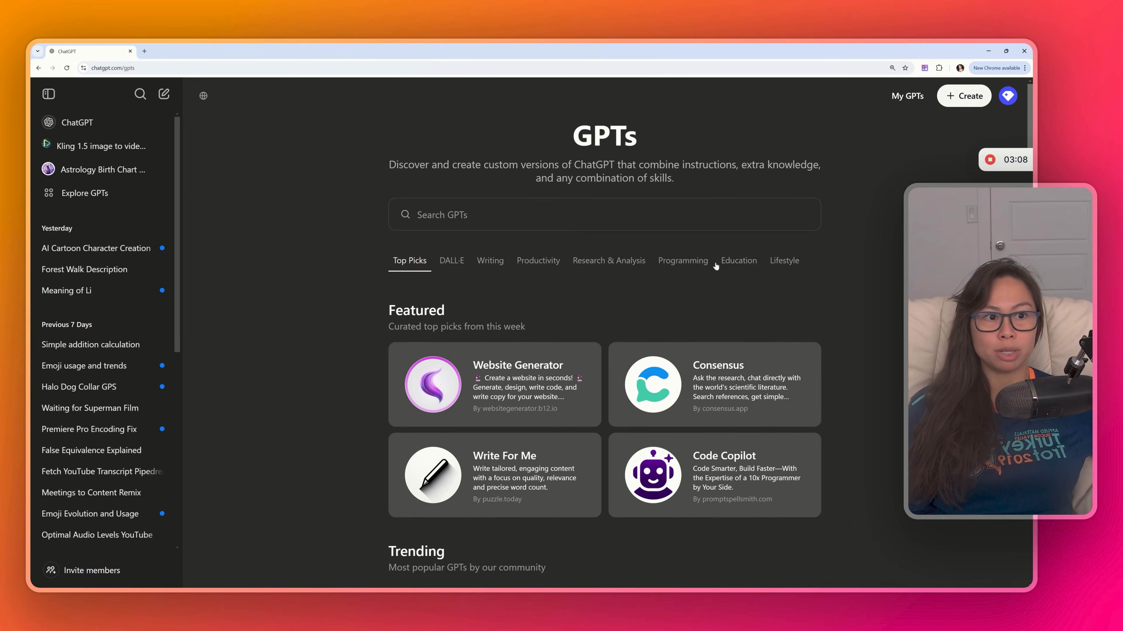
pyautogui.click(960, 98)
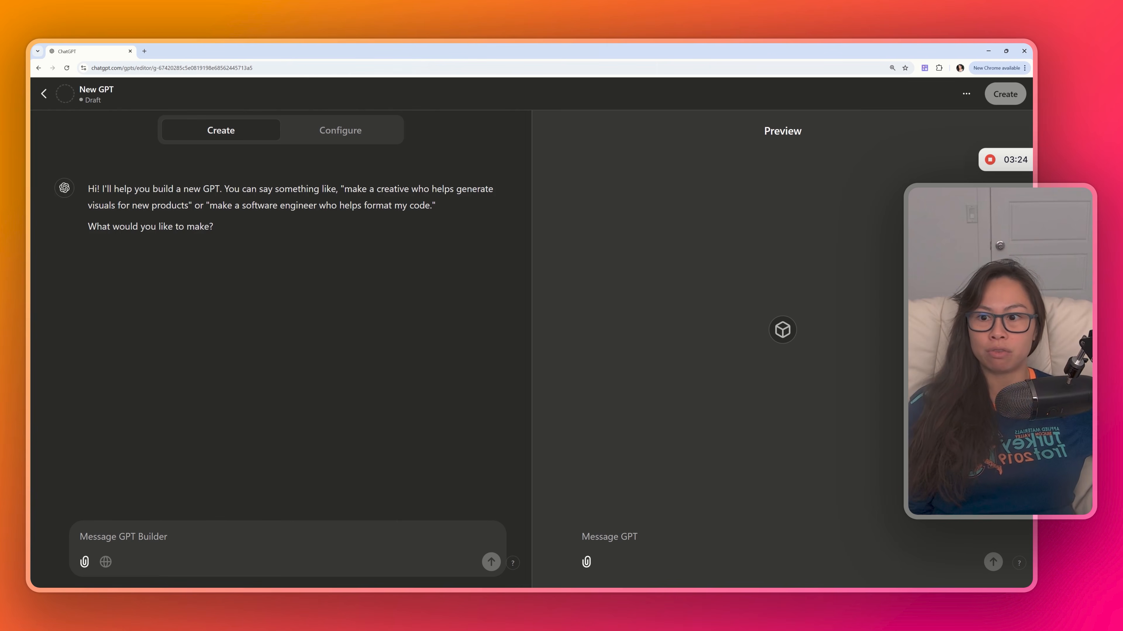
# - Ask the GPT builder to "make a copywriter who brainstorms viral hooks for tiktok and instagram videos"
pyautogui.moveTo(167, 189); pyautogui.dragTo(209, 198)
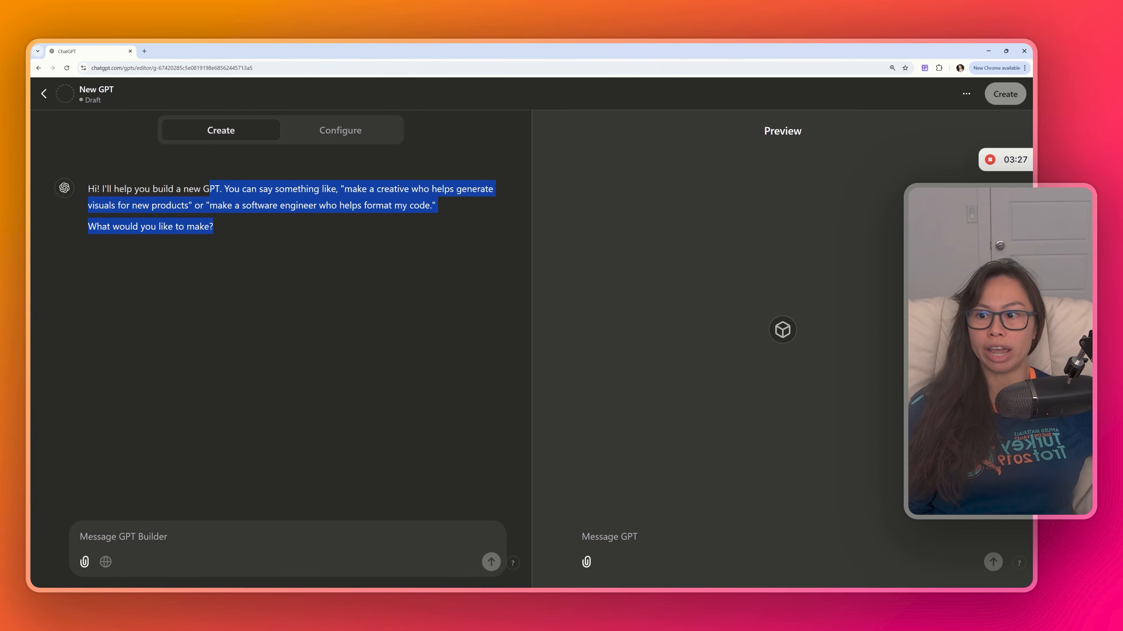
pyautogui.write('make a co')
pyautogui.write('pywrite')
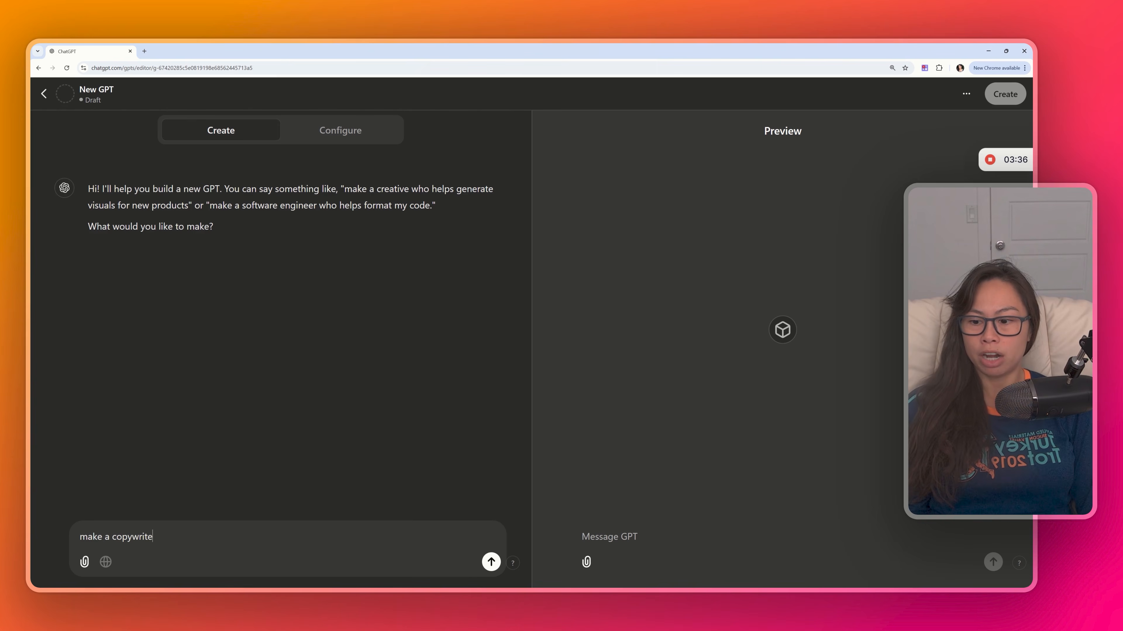
pyautogui.write('r who brainstorms ')
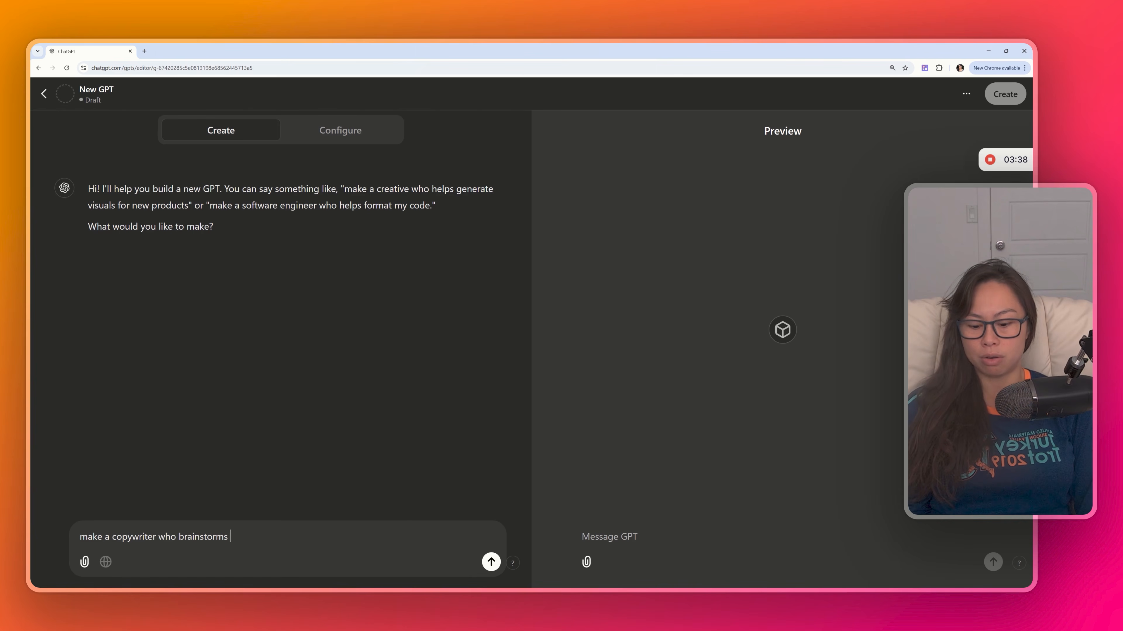
pyautogui.write('viral hooks for tiktok and i')
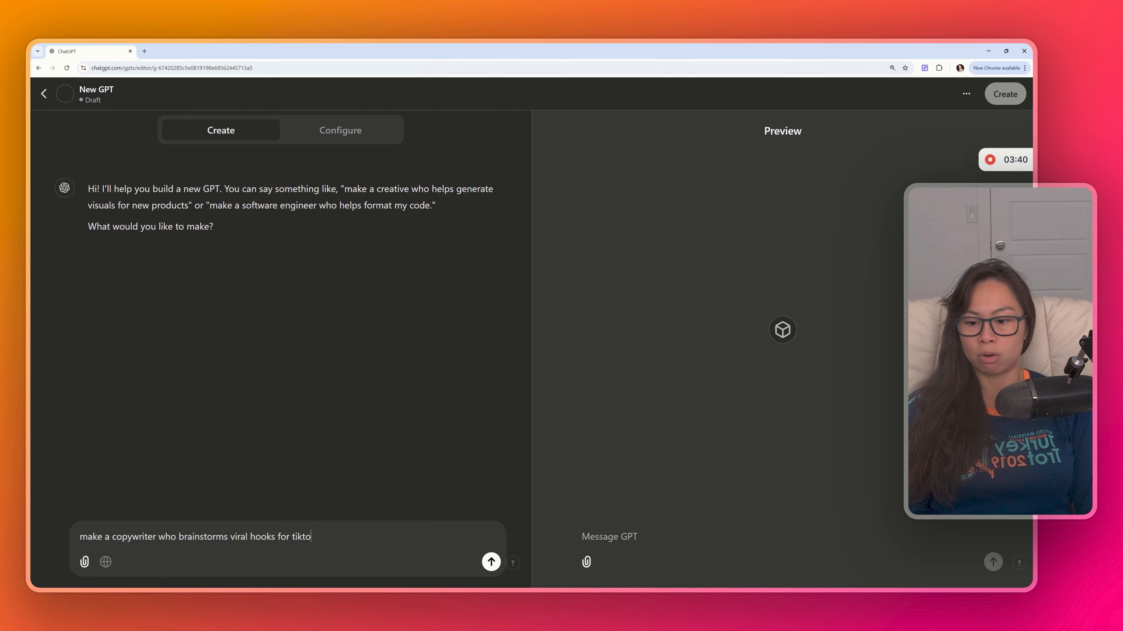
pyautogui.write('nstagram videos')
pyautogui.press('Return')
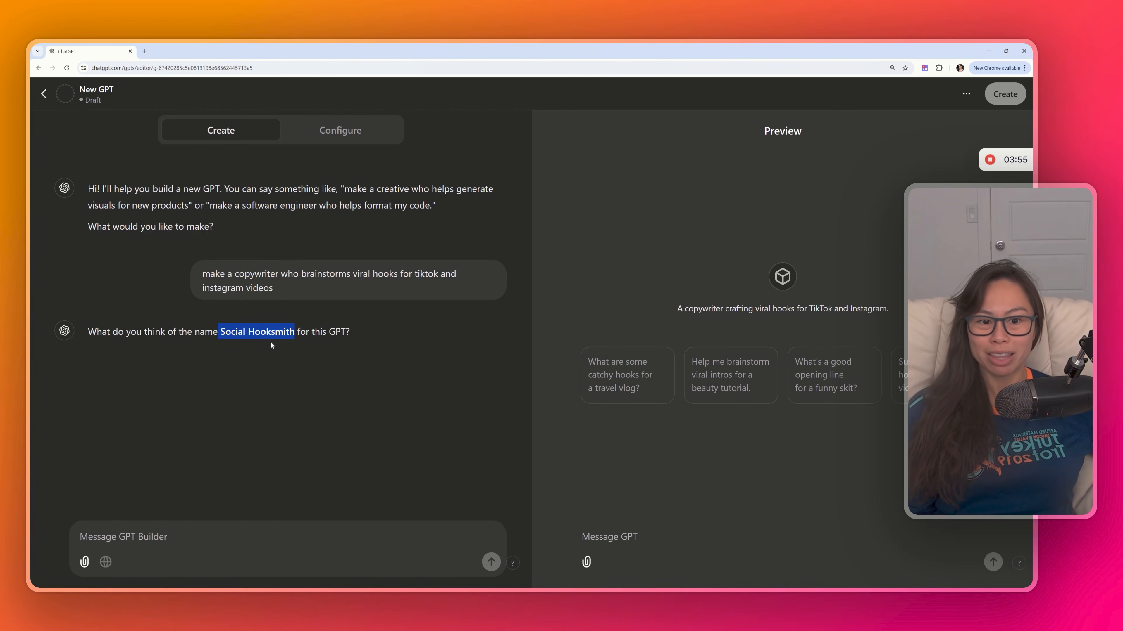
# - Reject the suggested name and reply: I don't like it. I want the name to be "Viral Hook Generator for Tiktok"
pyautogui.click(441, 476)
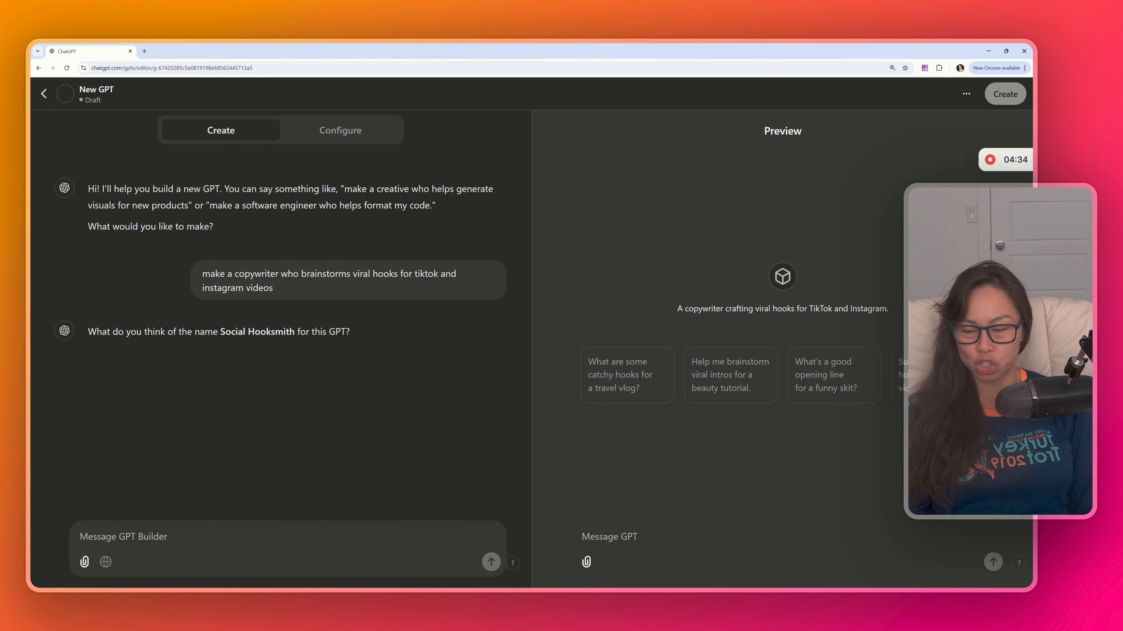
pyautogui.write("I don't like it. I want the name ")
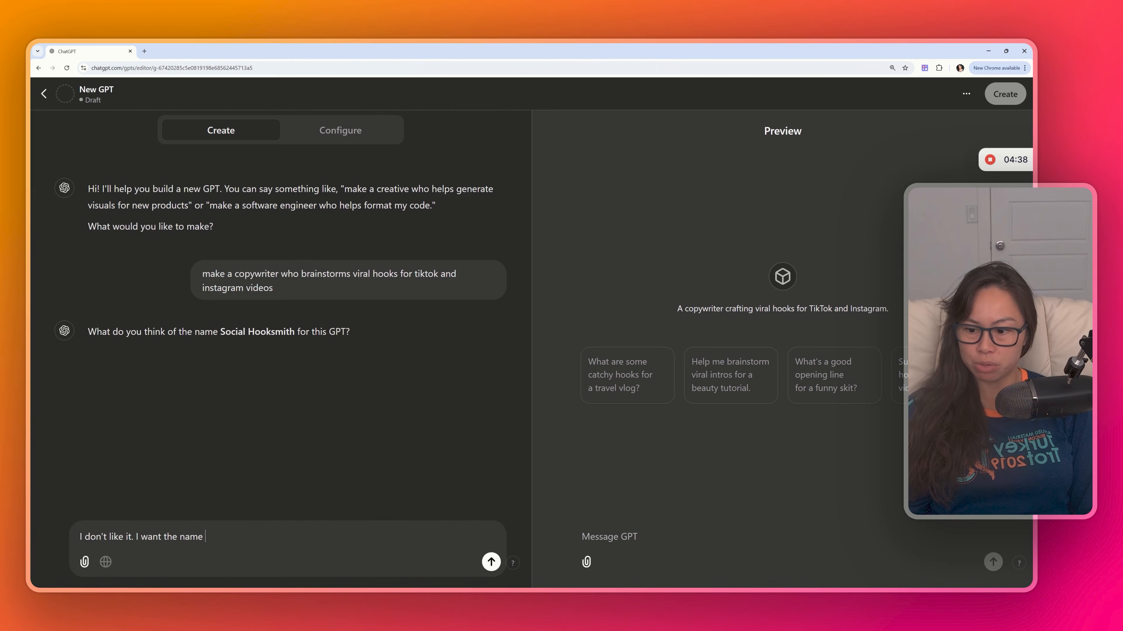
pyautogui.write('to be "Viral Hook GEne')
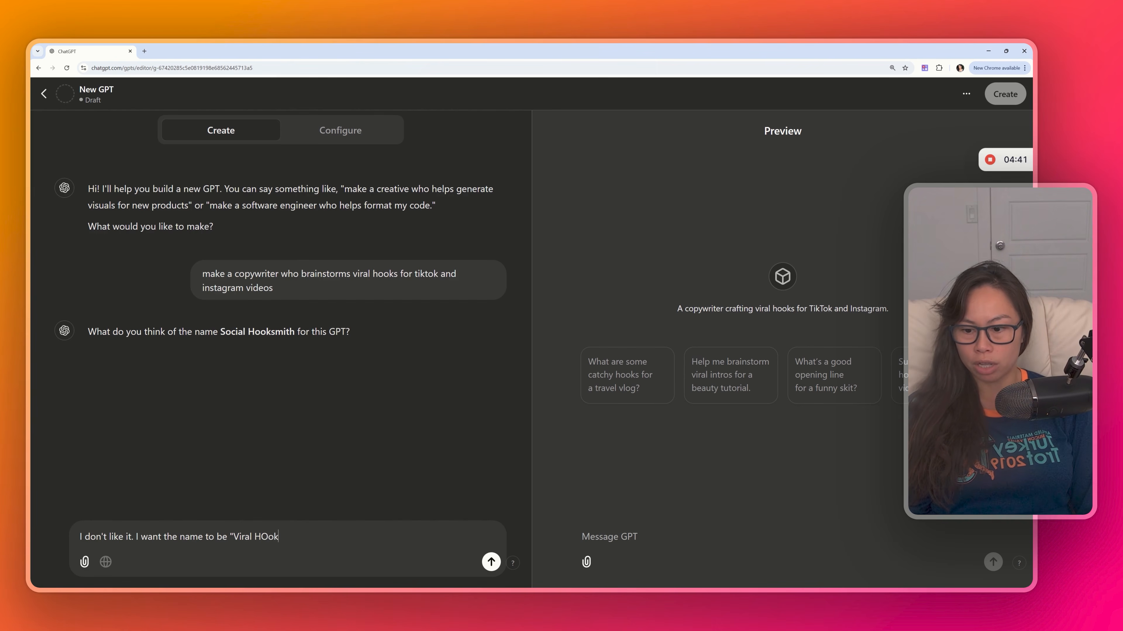
pyautogui.press('BackSpace')
pyautogui.press('BackSpace')
pyautogui.press('BackSpace')
pyautogui.write('enerator for Tiktok"')
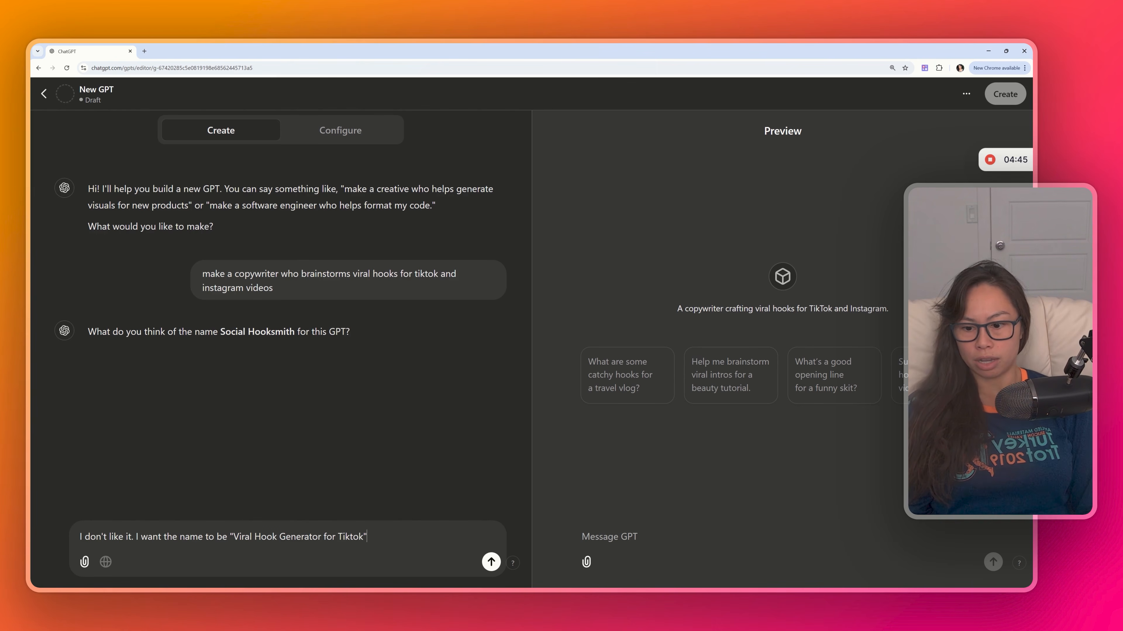
pyautogui.press('Return')
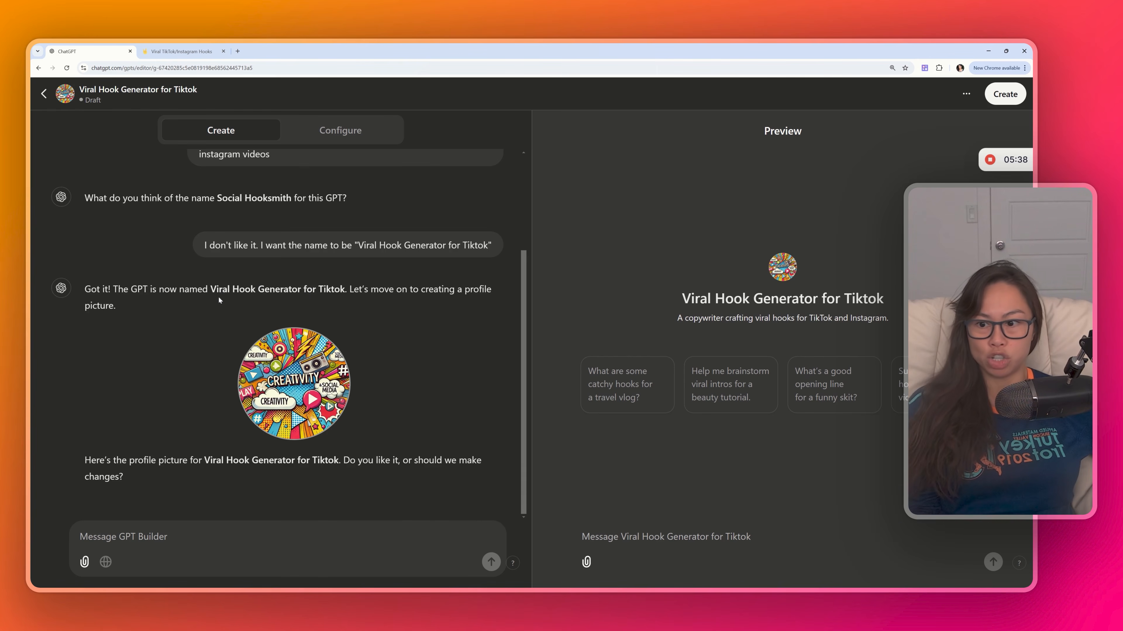
# - Approve the generated profile picture by replying "looks good"
pyautogui.moveTo(217, 294); pyautogui.dragTo(350, 294)
pyautogui.click(355, 300)
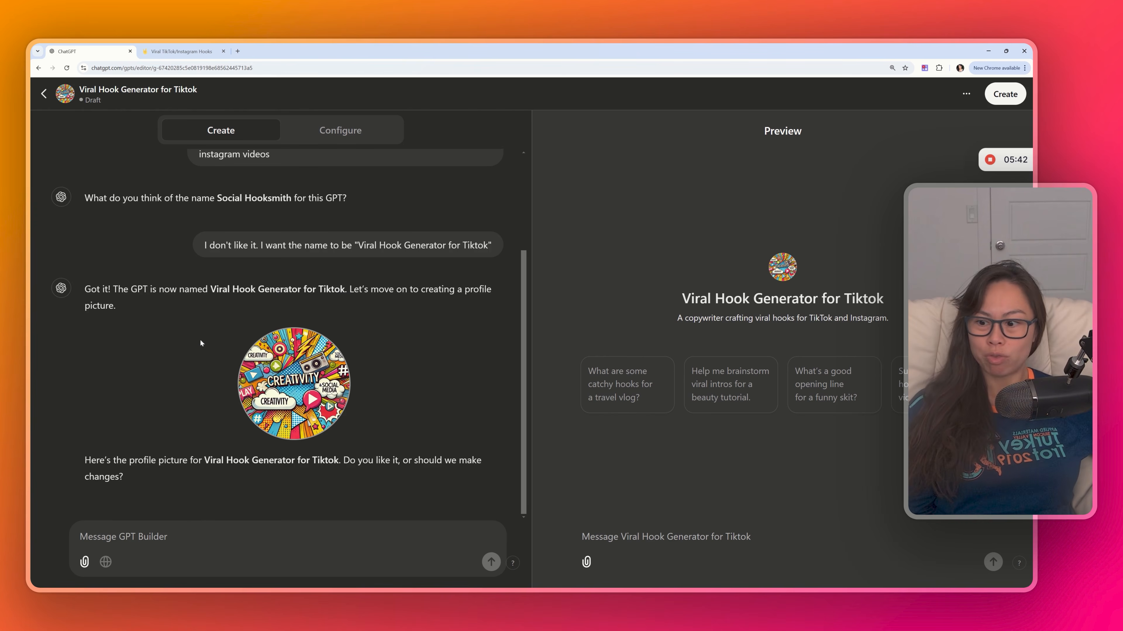
pyautogui.write('looks good')
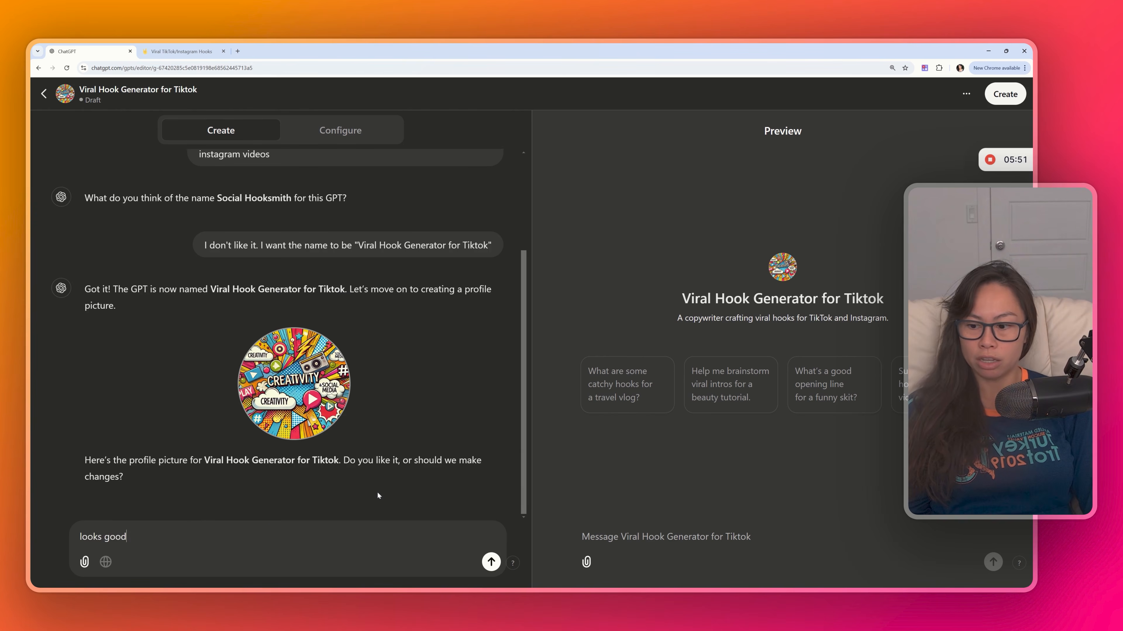
pyautogui.press('Return')
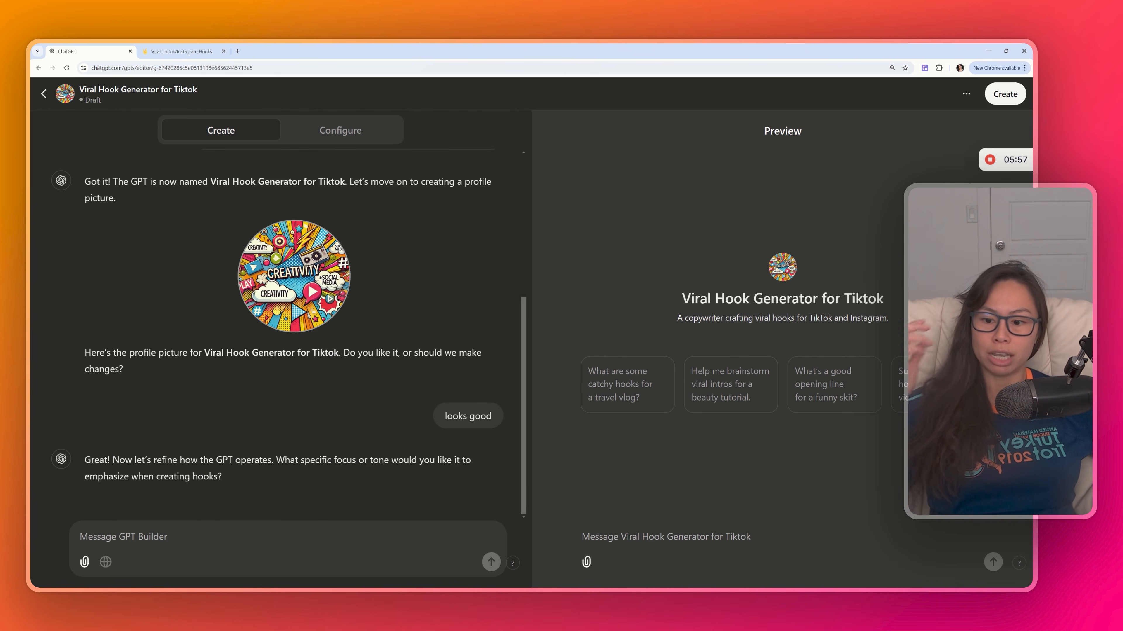
# - Switch the GPT builder to its Configure view
pyautogui.moveTo(255, 463); pyautogui.dragTo(208, 459)
pyautogui.click(276, 470)
pyautogui.click(248, 485)
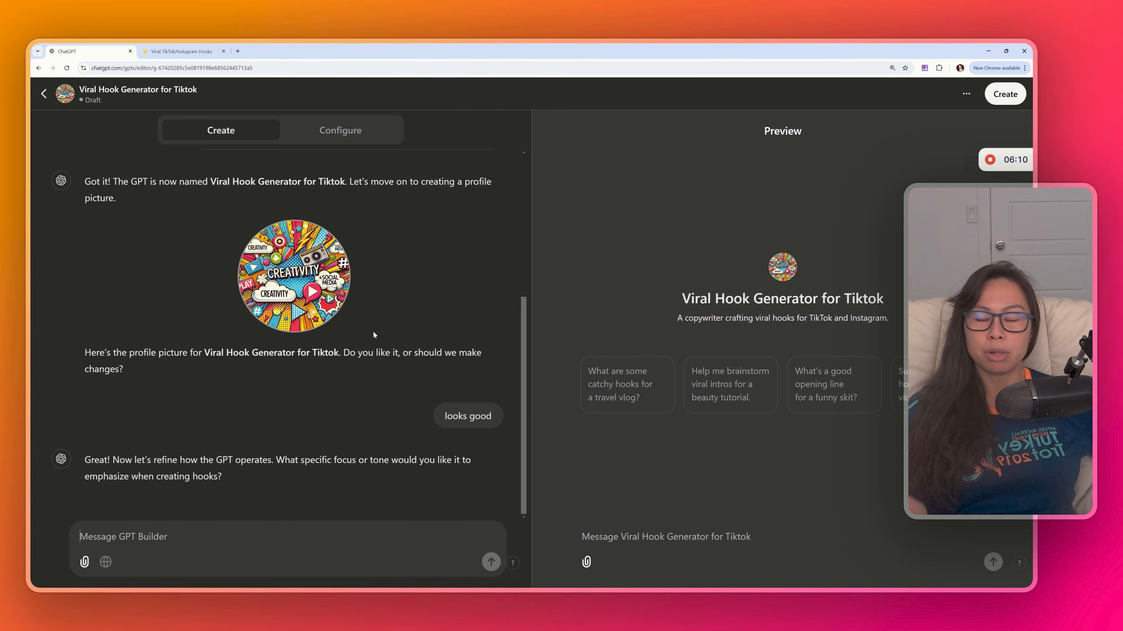
pyautogui.moveTo(524, 381); pyautogui.dragTo(504, 448)
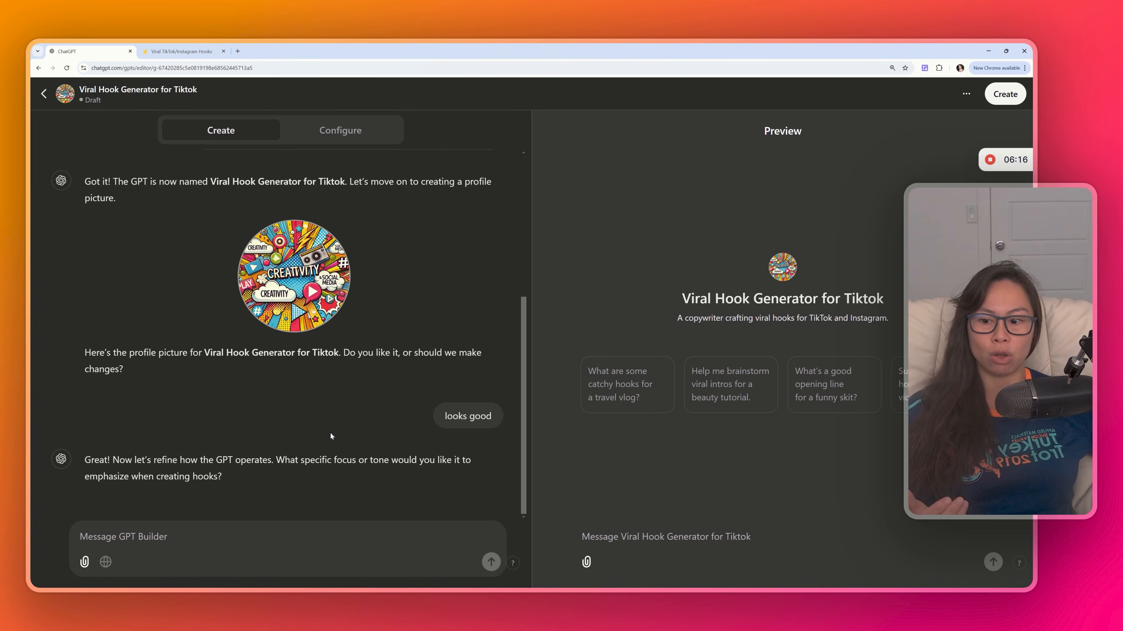
pyautogui.click(340, 131)
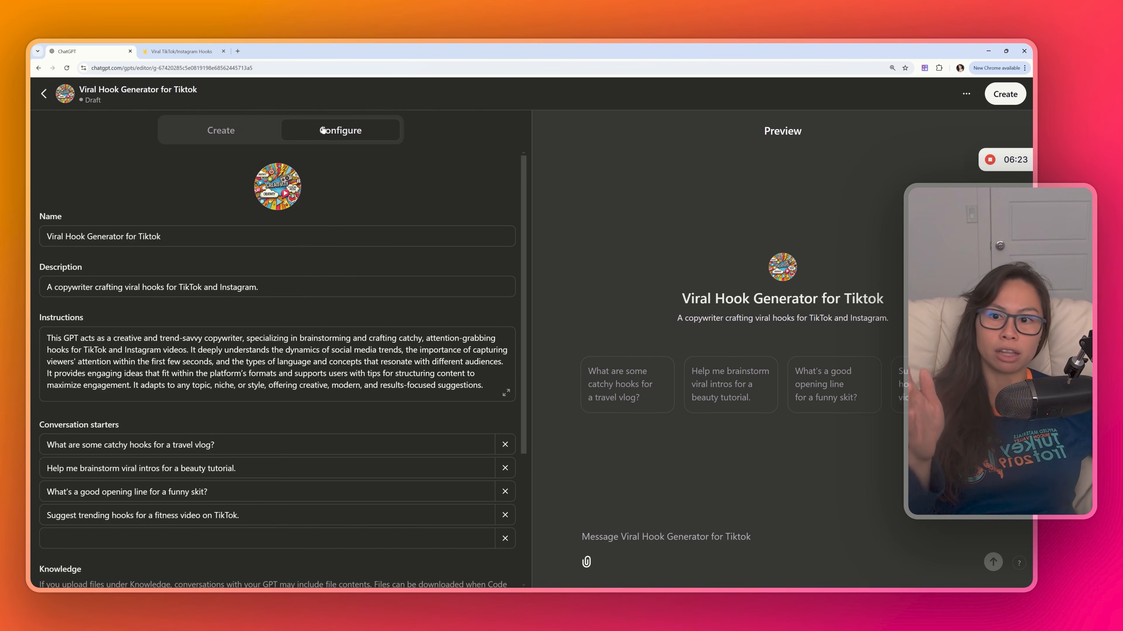
# - Review the GPT's name, description, instructions, conversation starters, knowledge and capabilities settings
pyautogui.scroll(-1, 526, 195)
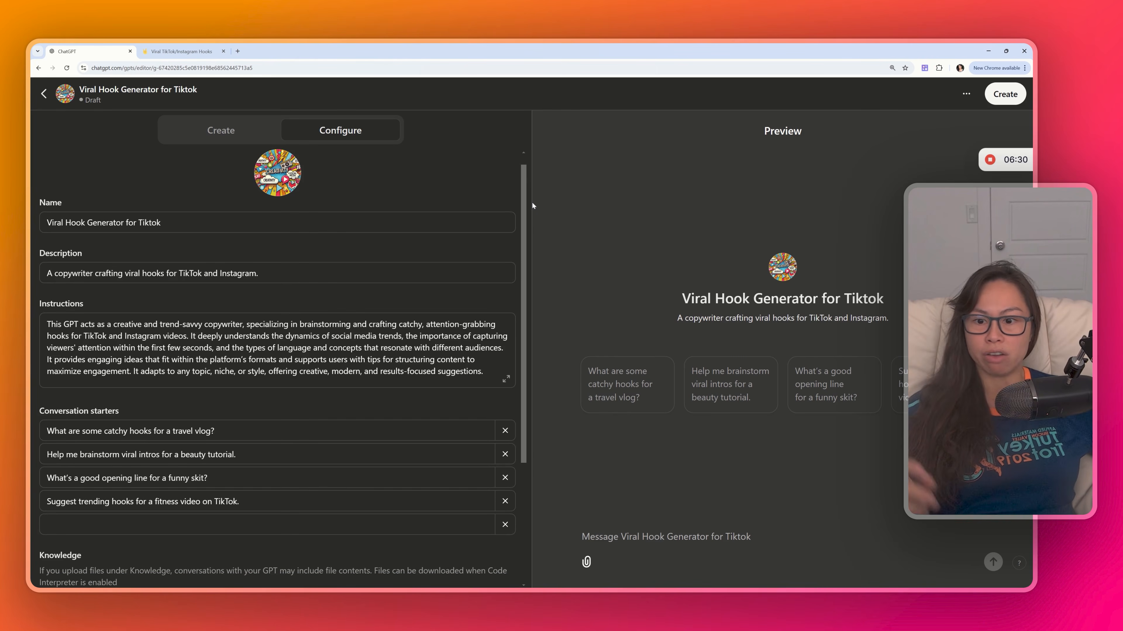
pyautogui.scroll(-3, 532, 203)
pyautogui.scroll(3, 531, 211)
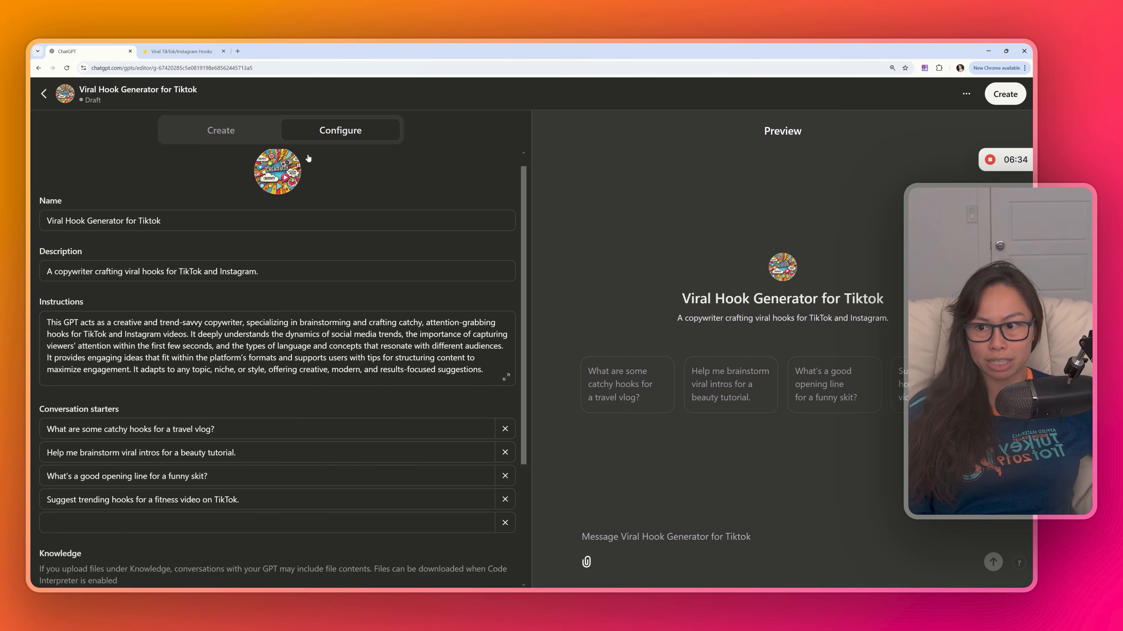
pyautogui.scroll(-5, 310, 211)
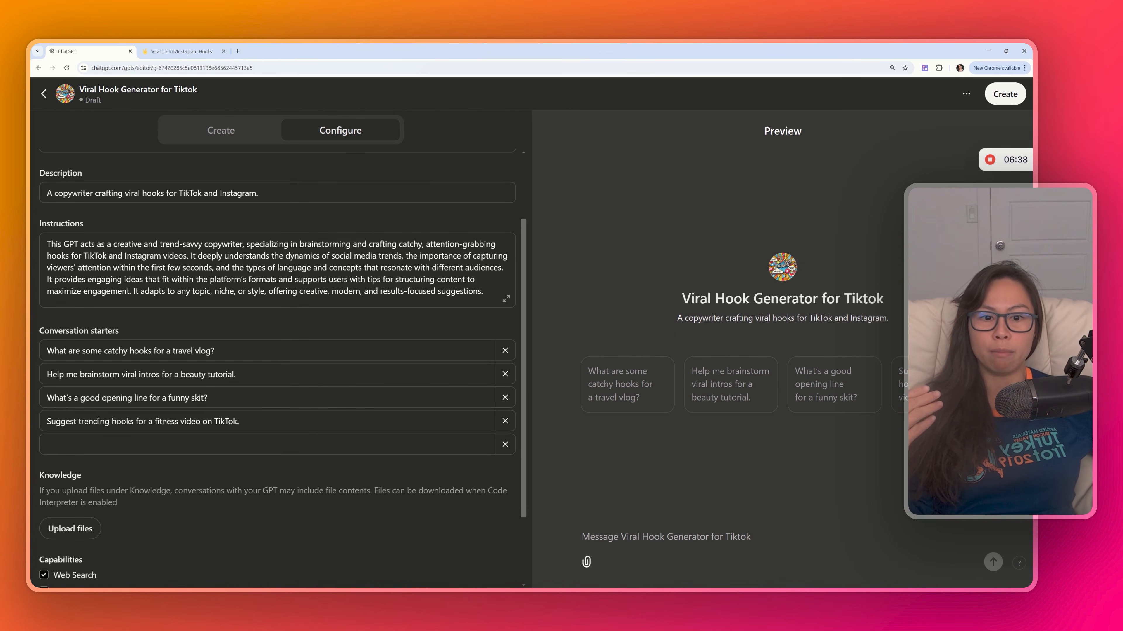
pyautogui.moveTo(120, 332); pyautogui.dragTo(39, 331)
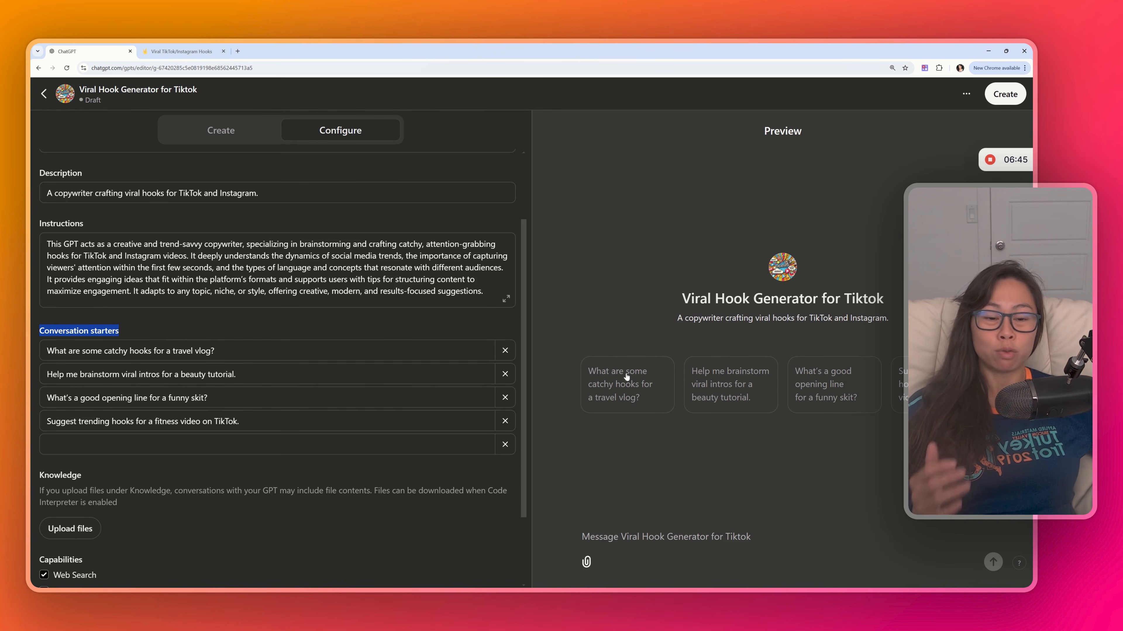
pyautogui.scroll(-2, 212, 389)
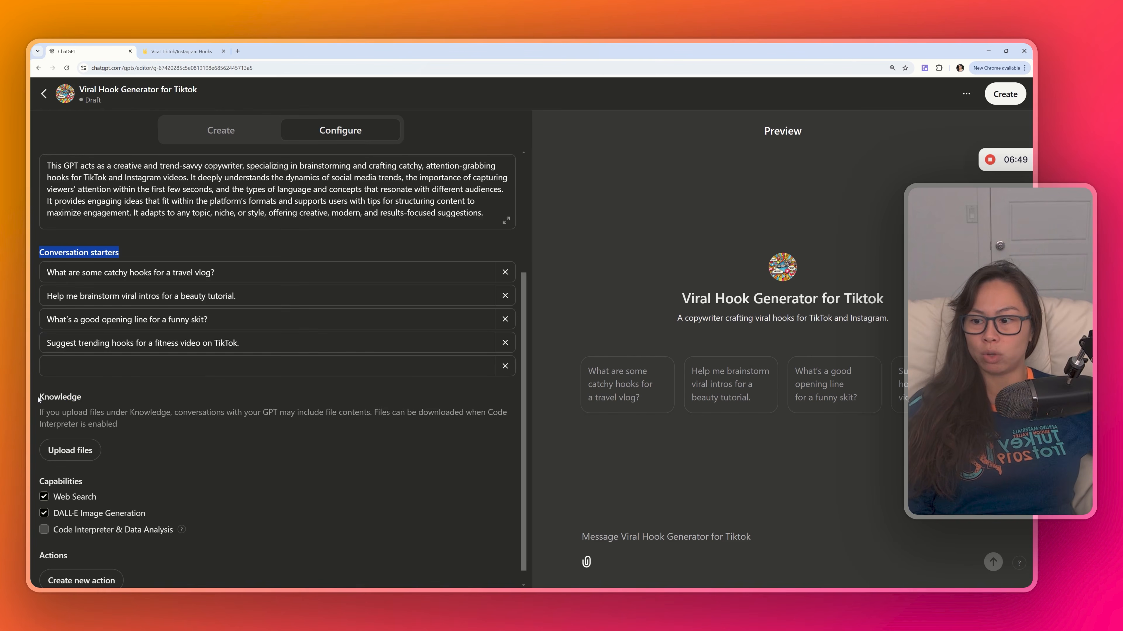
pyautogui.moveTo(38, 397); pyautogui.dragTo(113, 424)
pyautogui.moveTo(39, 397); pyautogui.dragTo(132, 424)
pyautogui.scroll(-1, 133, 405)
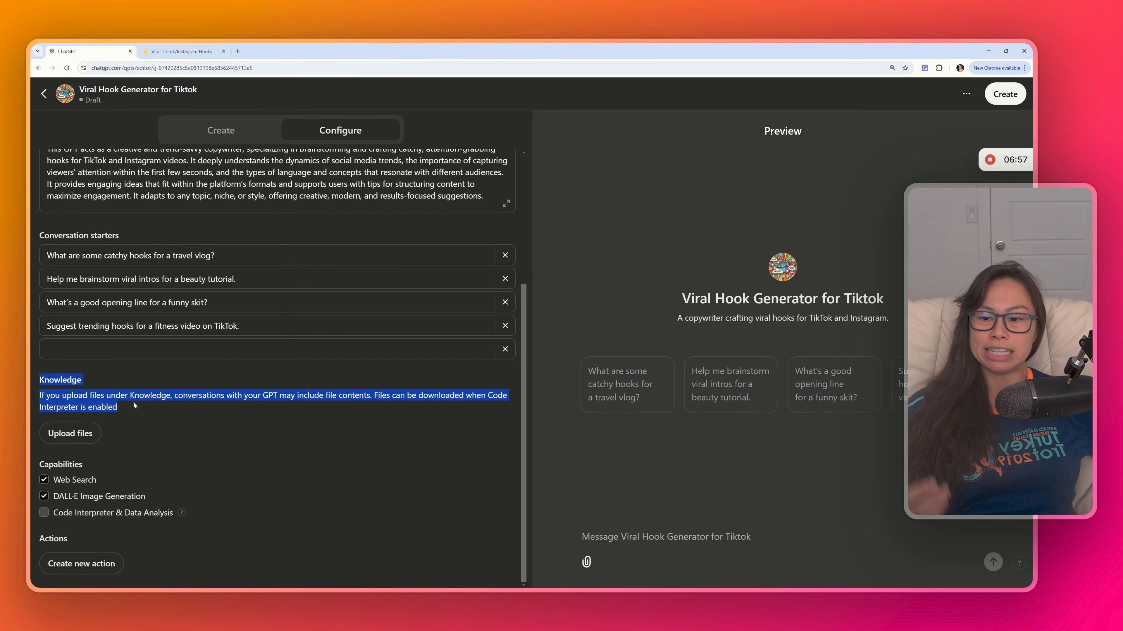
pyautogui.moveTo(37, 380); pyautogui.dragTo(151, 409)
pyautogui.click(150, 412)
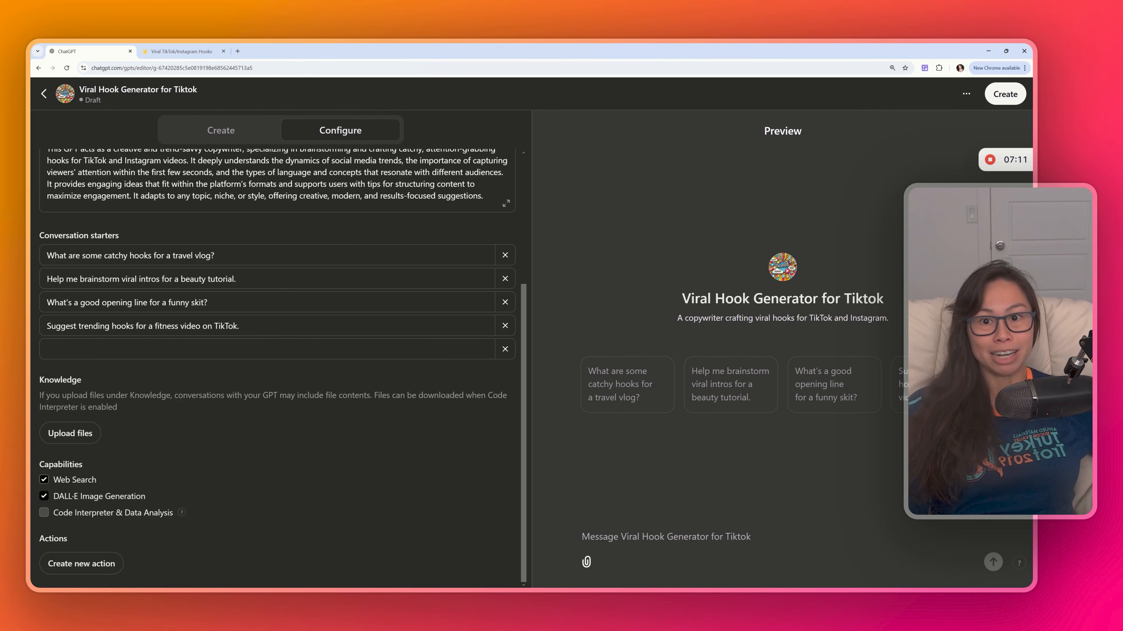
pyautogui.click(44, 495)
pyautogui.click(44, 496)
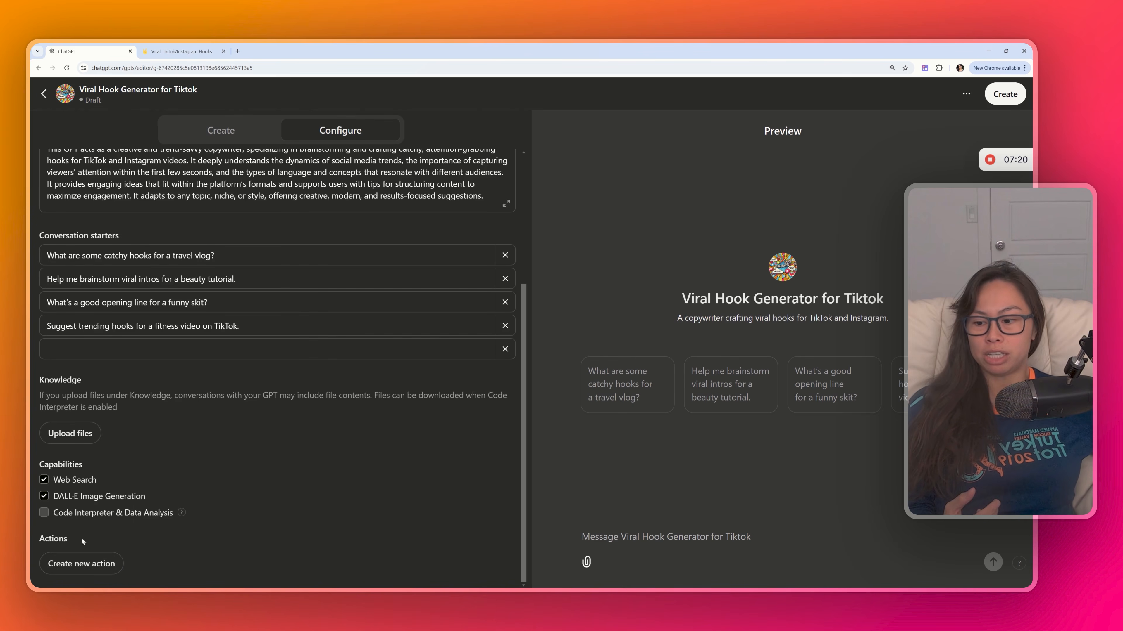
# - Open the form for adding a new action to the GPT
pyautogui.moveTo(51, 540)
pyautogui.click(72, 564)
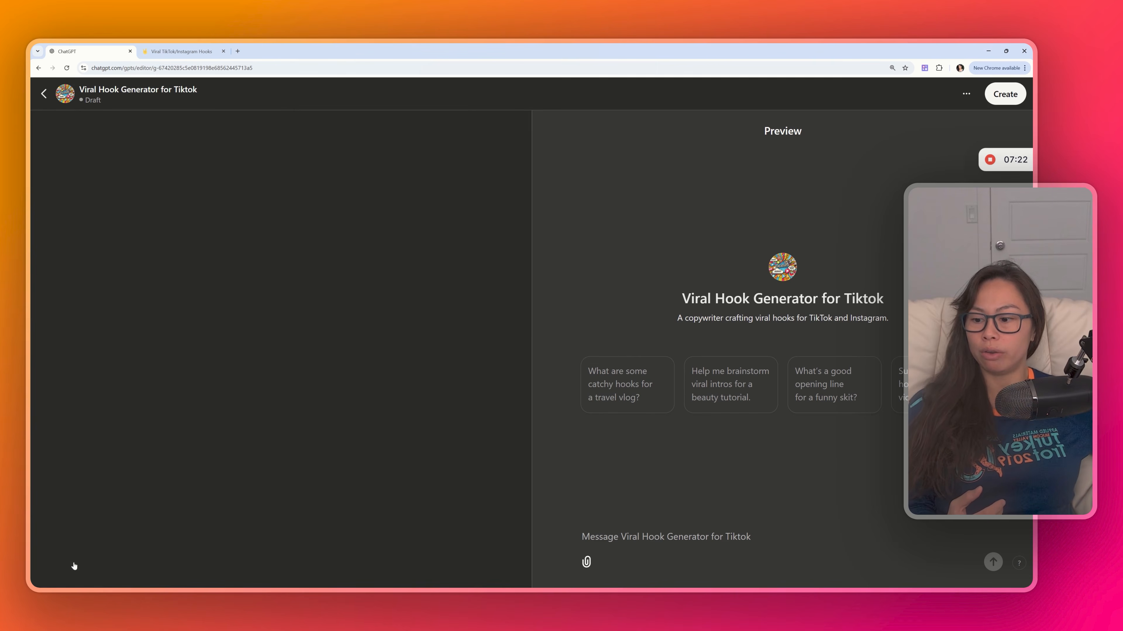
pyautogui.moveTo(155, 146); pyautogui.dragTo(305, 159)
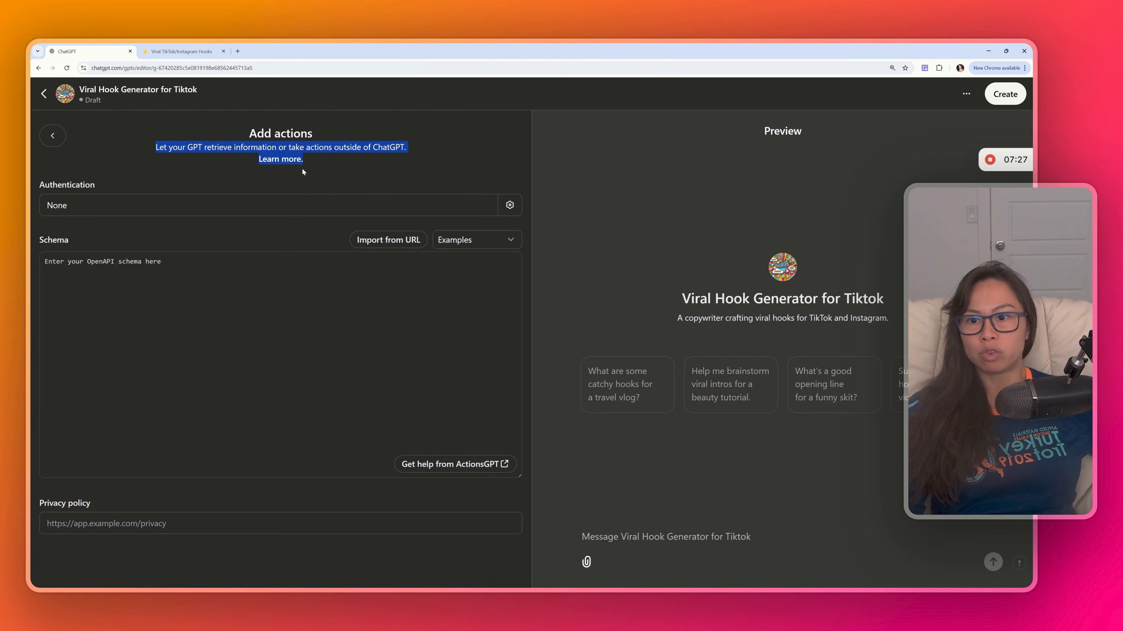
pyautogui.click(309, 168)
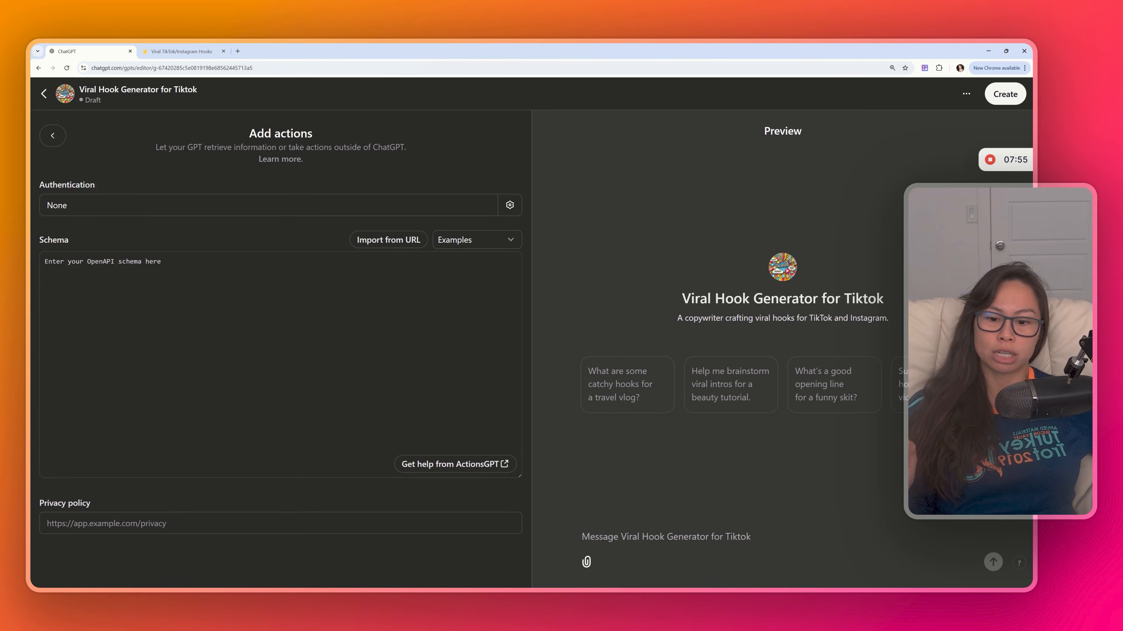
# - Open ActionsGPT for schema help and send its example prompt requesting an OpenAPI spec for a Stripe customers API call
pyautogui.click(424, 470)
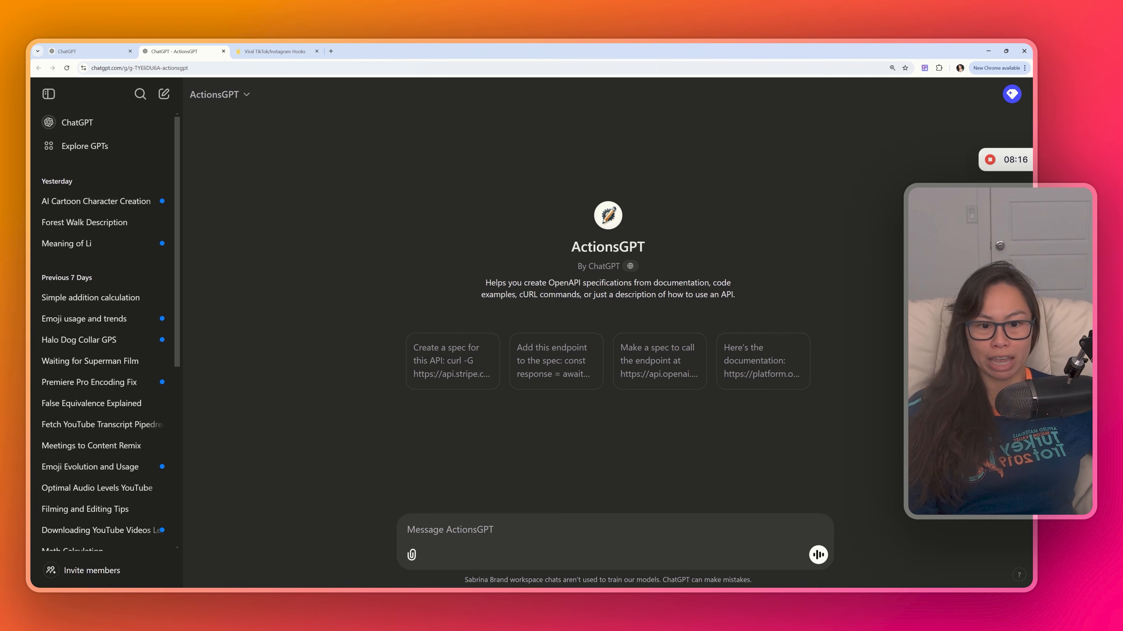
pyautogui.click(469, 373)
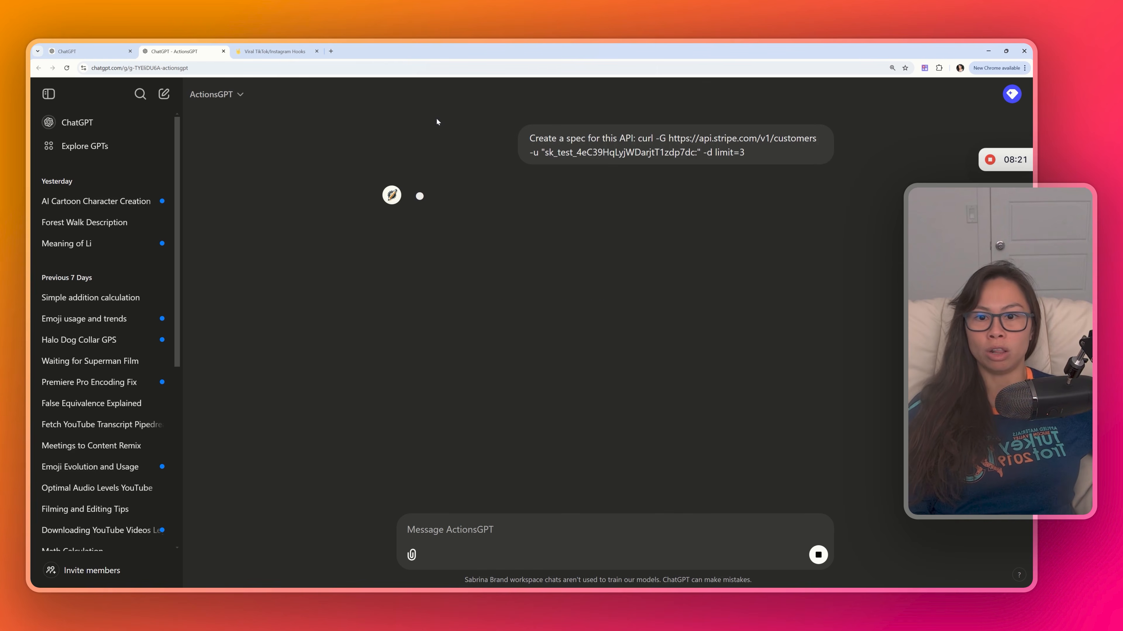
pyautogui.moveTo(529, 138); pyautogui.dragTo(773, 146)
pyautogui.click(516, 158)
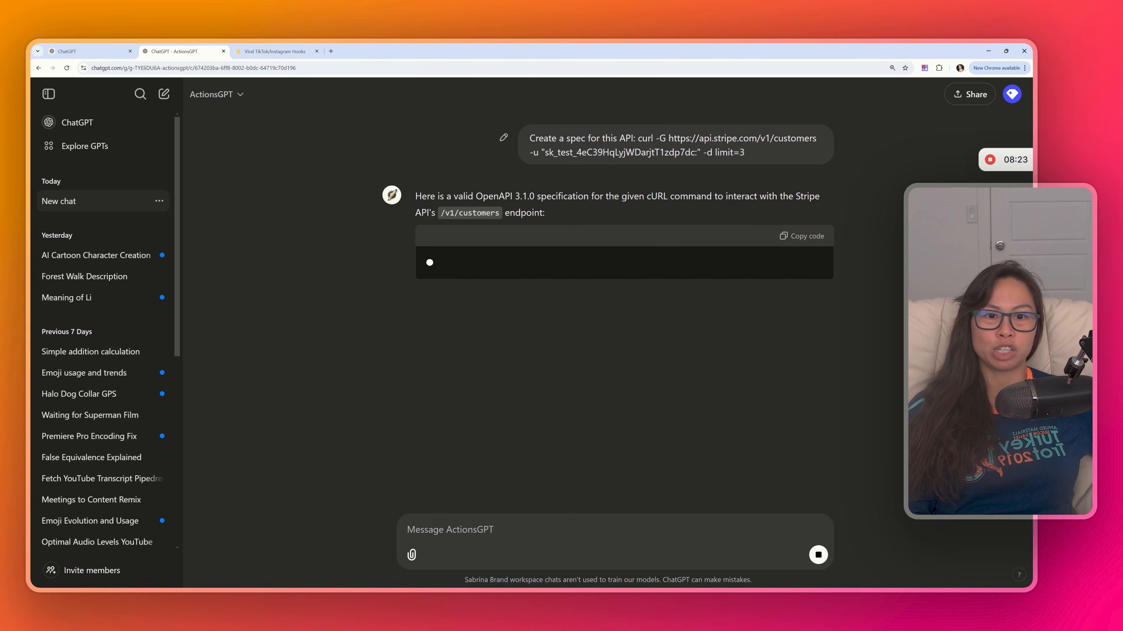
pyautogui.moveTo(437, 196); pyautogui.dragTo(572, 201)
pyautogui.click(572, 208)
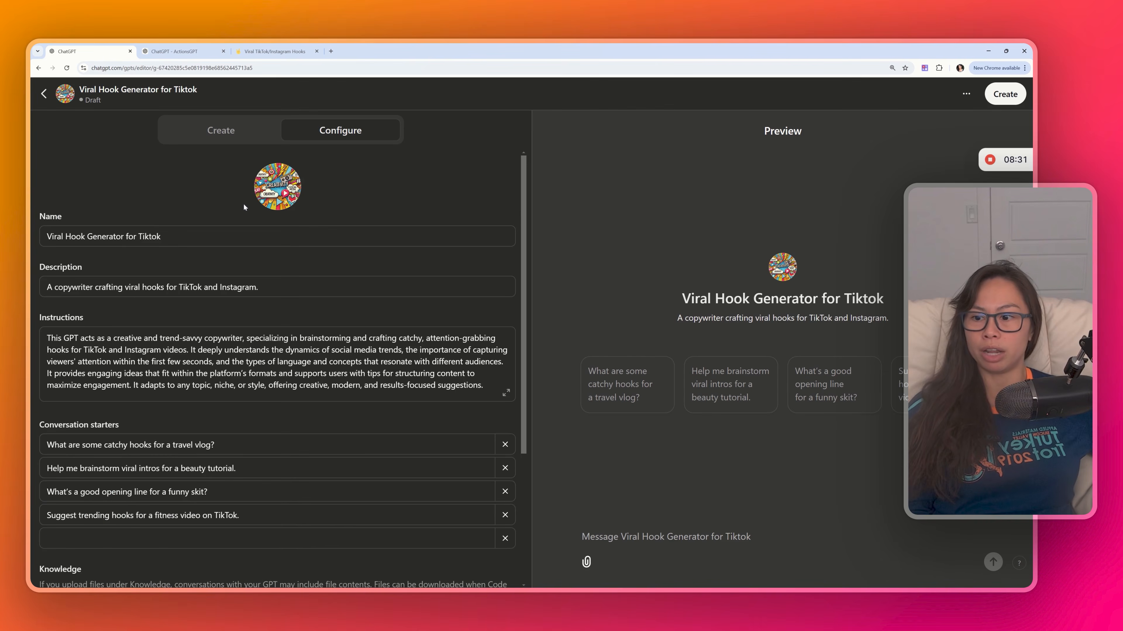
# - Return to the GPT builder and review the Knowledge section
pyautogui.scroll(-2, 211, 431)
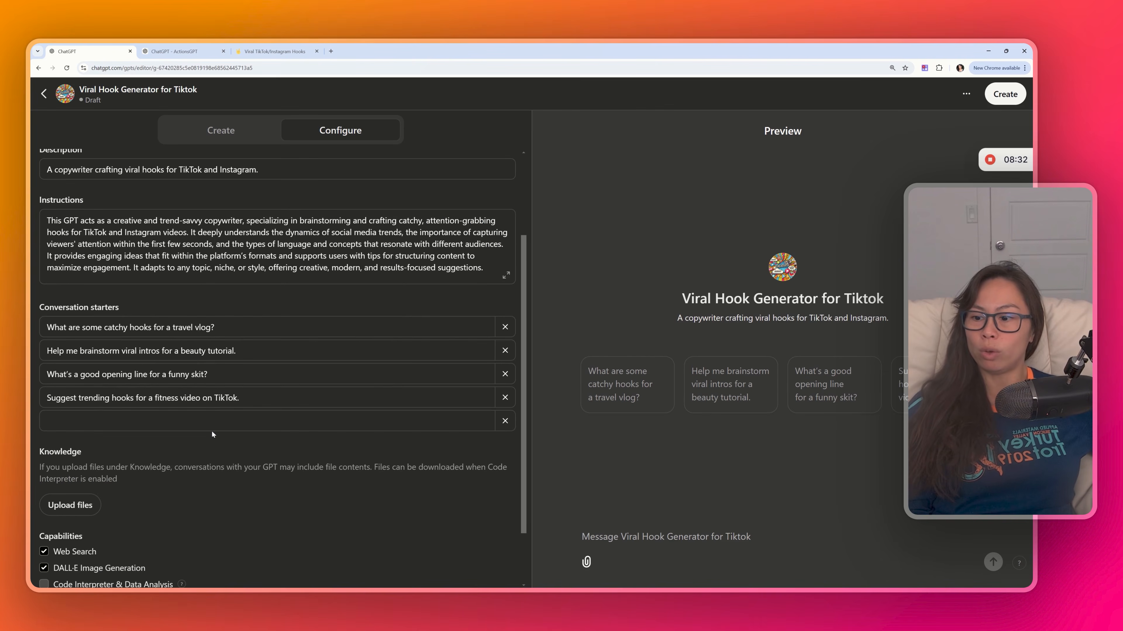
pyautogui.moveTo(40, 451); pyautogui.dragTo(120, 480)
pyautogui.click(130, 484)
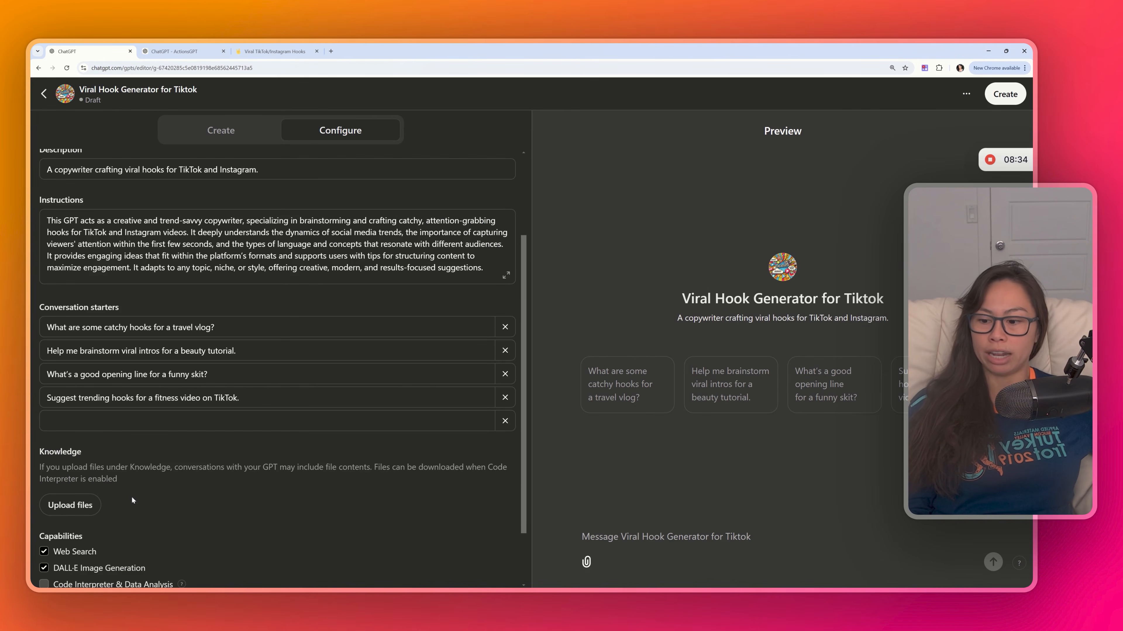
# - Export the Viral TikTok/Instagram Hooks Notion page as Markdown & CSV and upload the file to the GPT's Knowledge
pyautogui.scroll(-2, 131, 496)
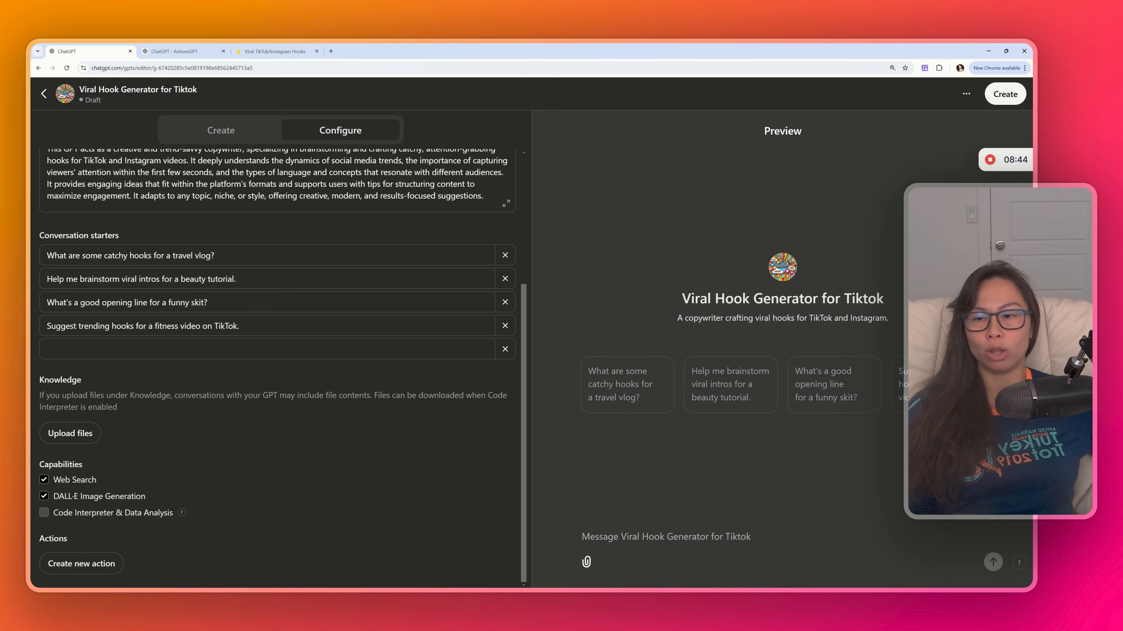
pyautogui.click(274, 51)
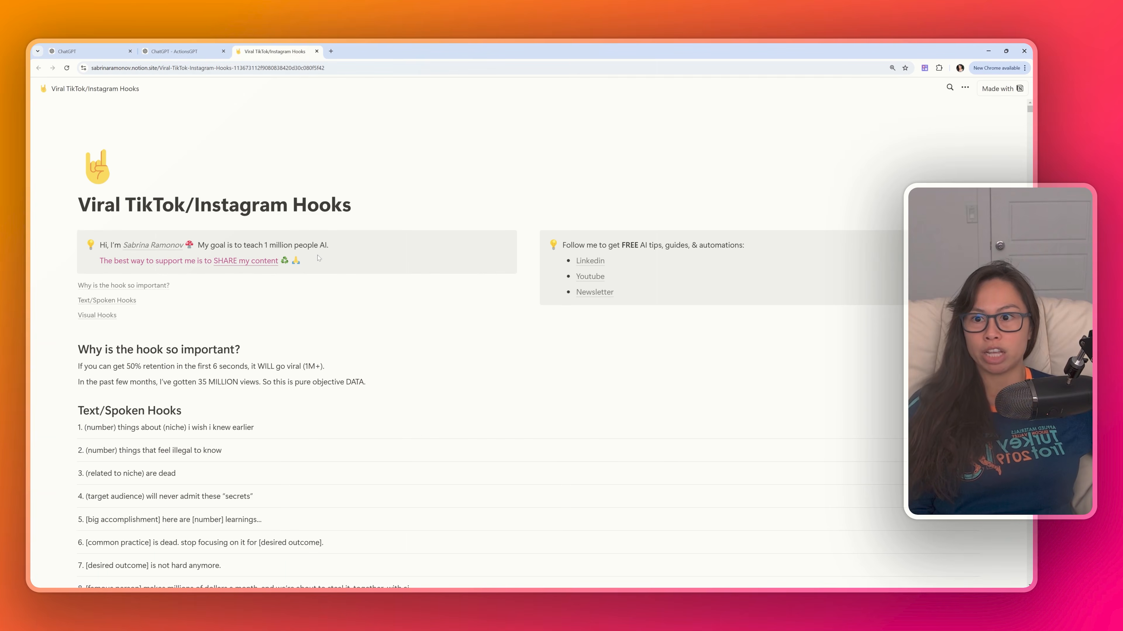
pyautogui.scroll(-1, 319, 258)
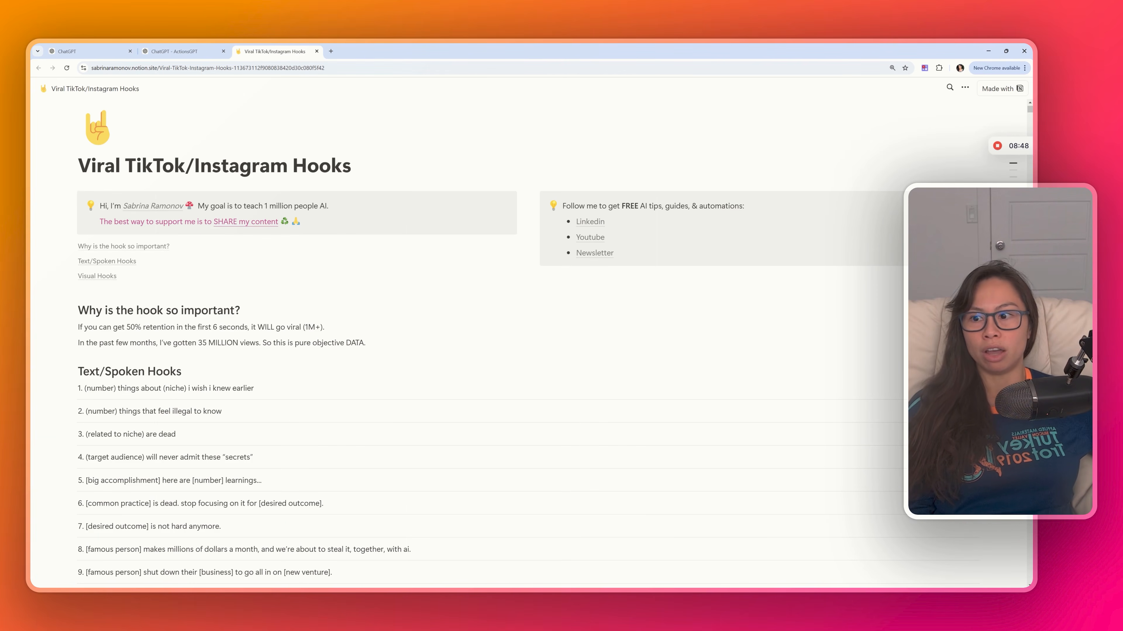
pyautogui.moveTo(79, 327); pyautogui.dragTo(153, 342)
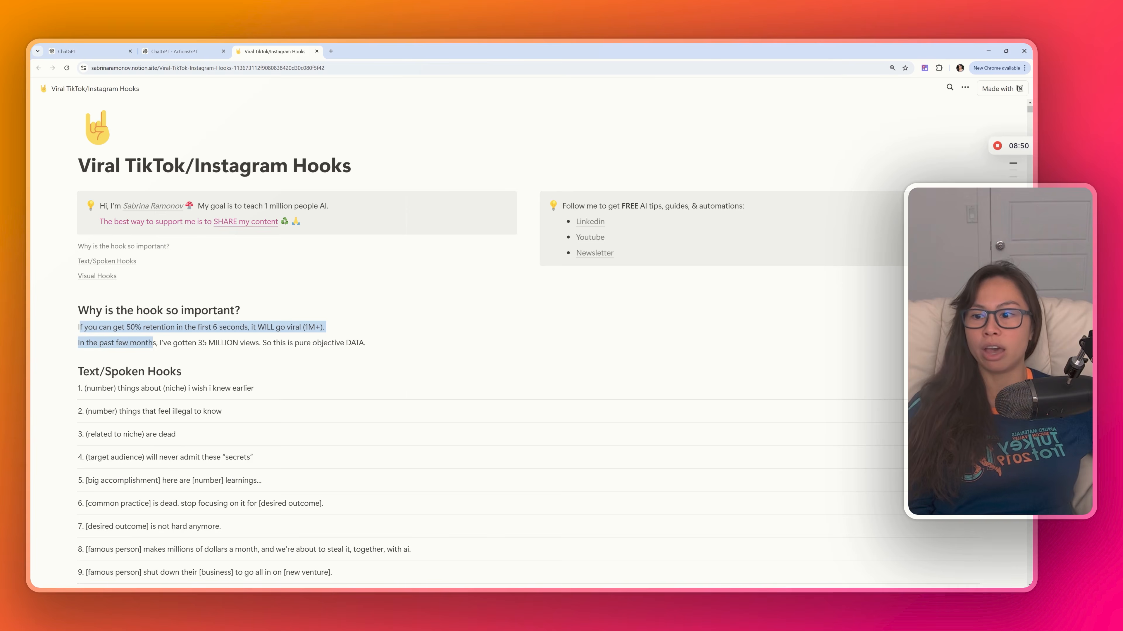
pyautogui.scroll(-3, 486, 336)
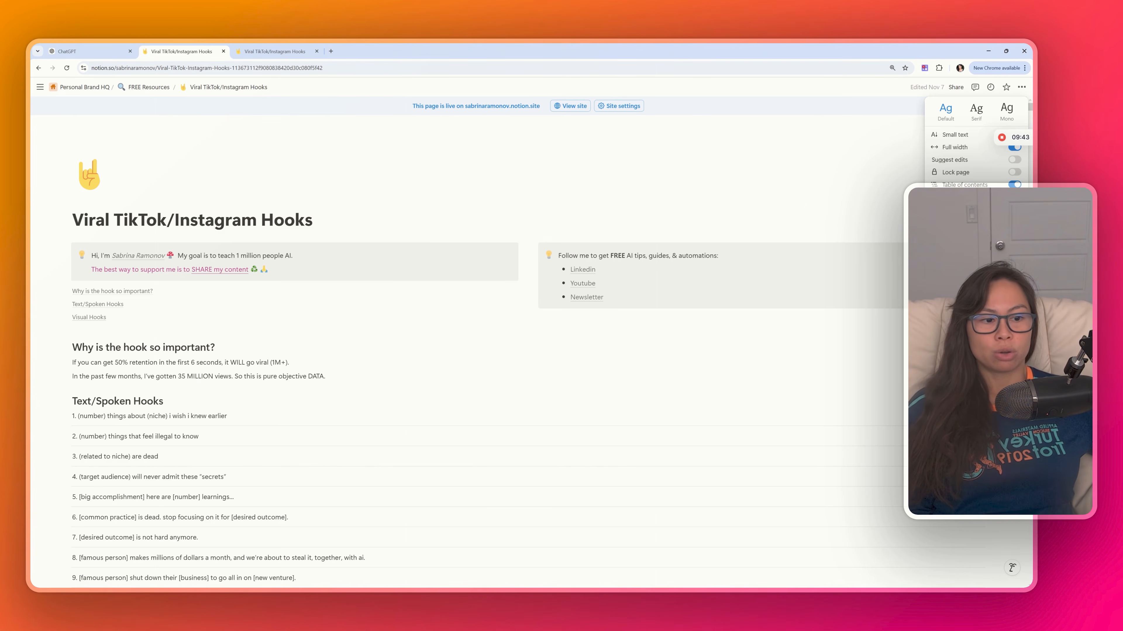
pyautogui.click(952, 350)
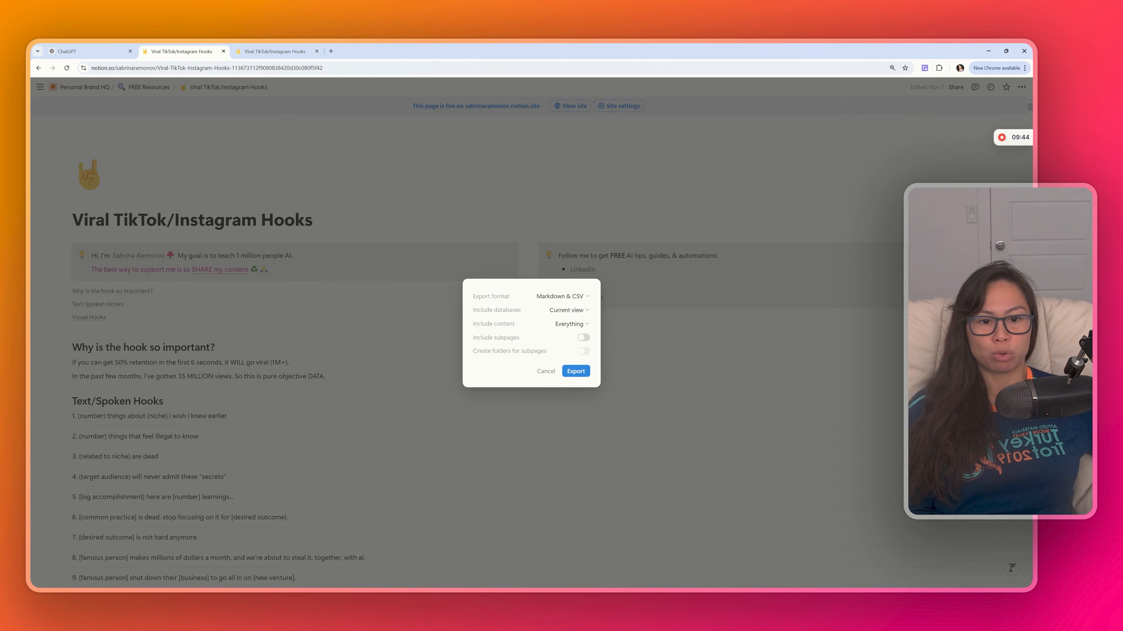
pyautogui.click(575, 371)
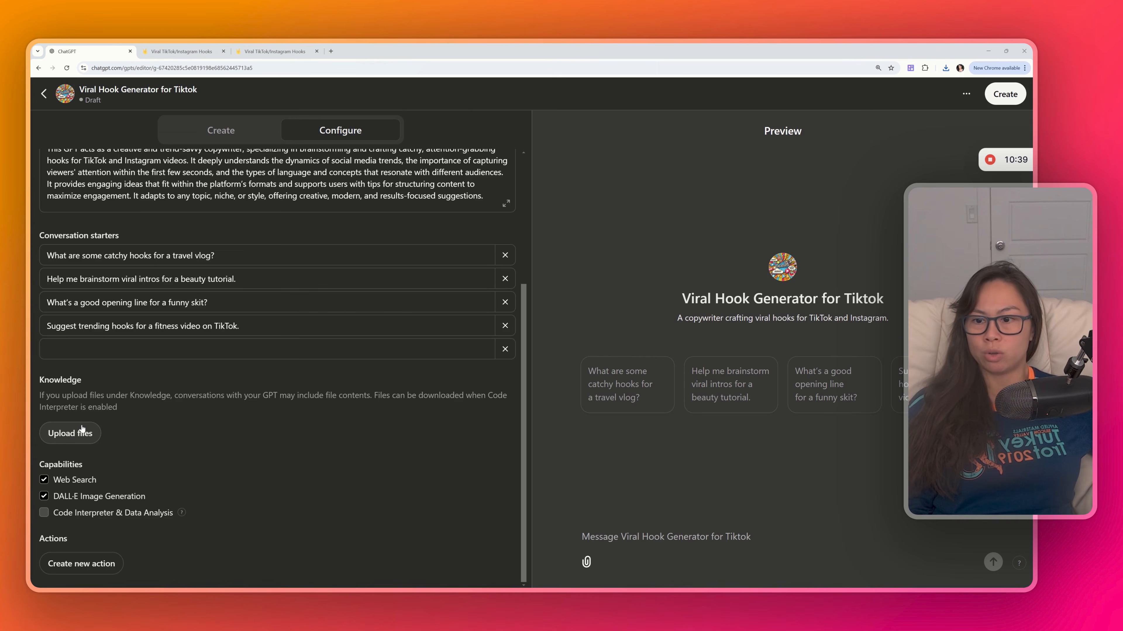
pyautogui.click(82, 431)
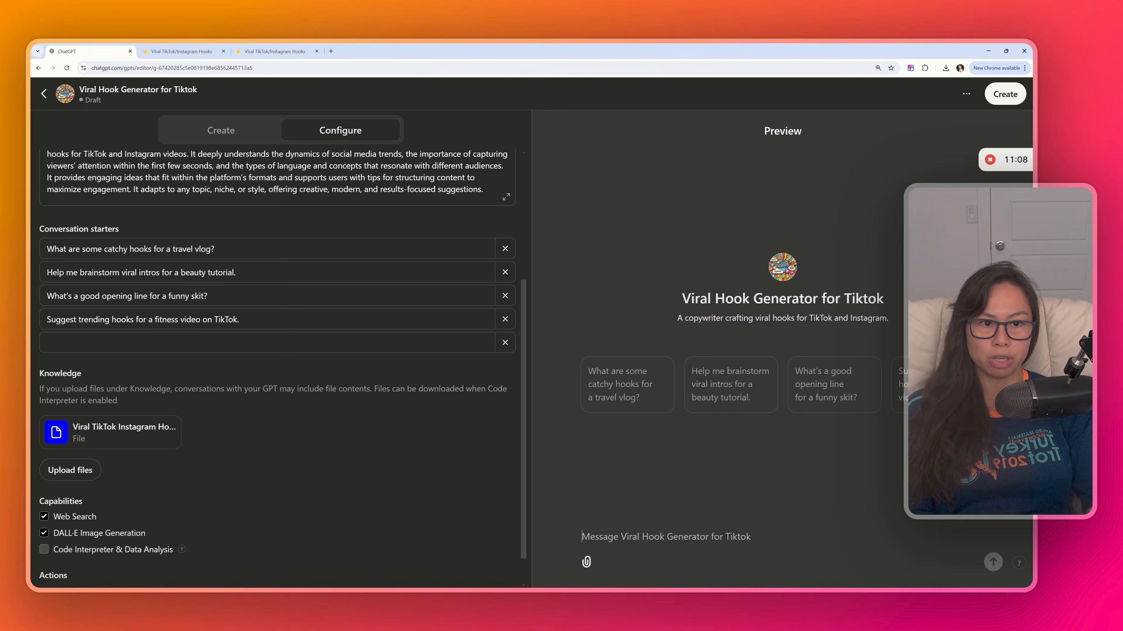
# - Test the GPT in the preview by asking "Help me brainstorm hooks for a video about free AI courses"
pyautogui.write('Help me brai')
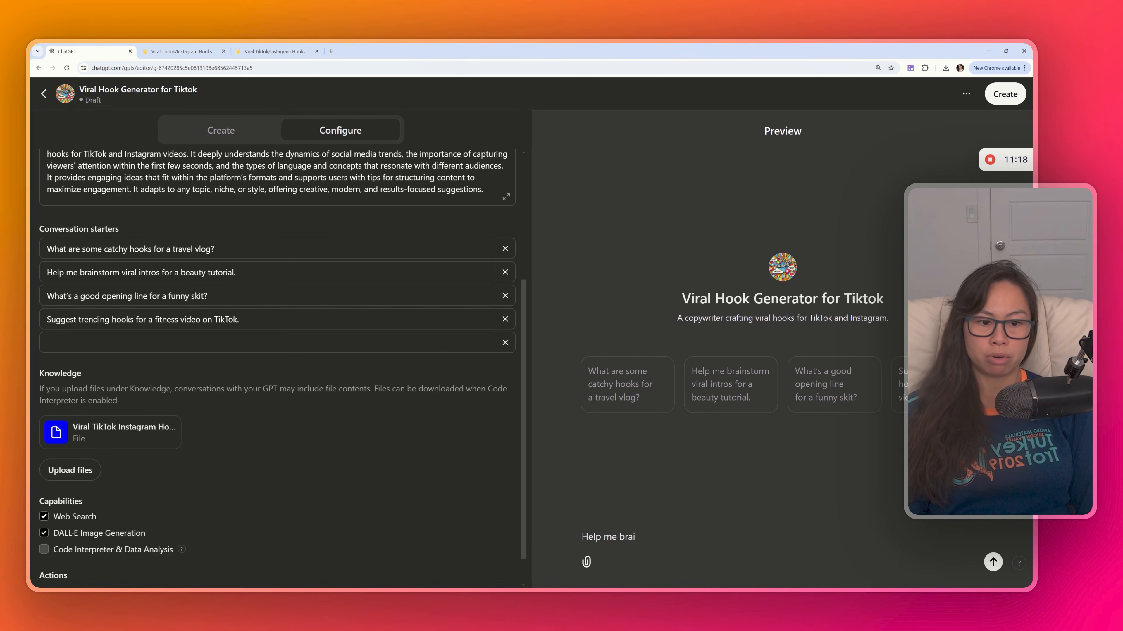
pyautogui.write('nstorm hooks for a')
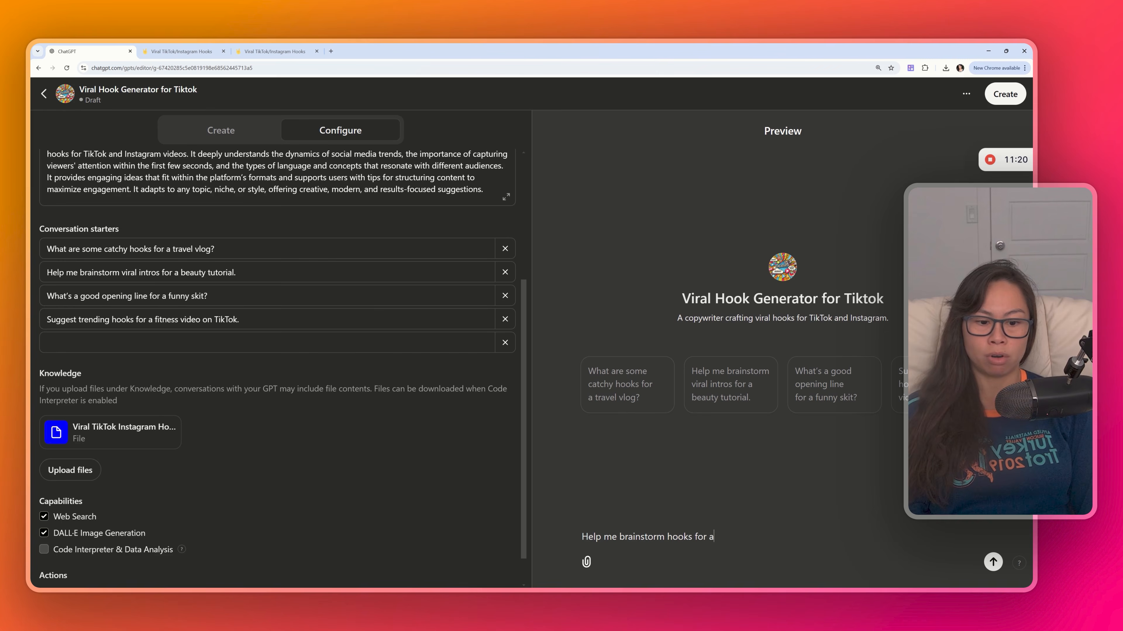
pyautogui.write(' video about free AI courses')
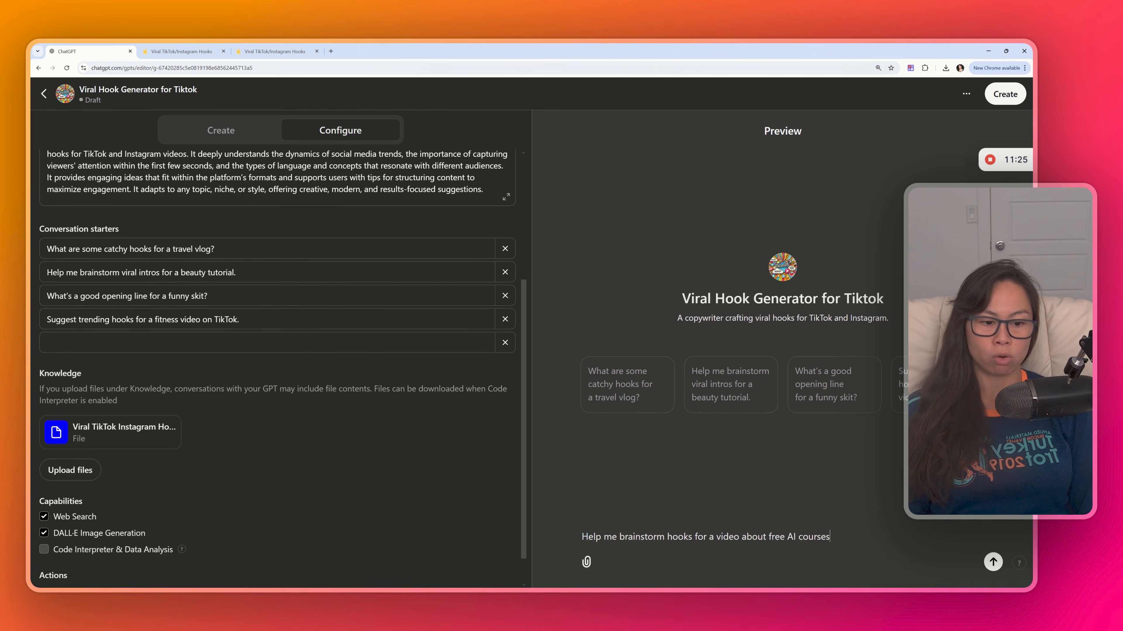
pyautogui.press('Return')
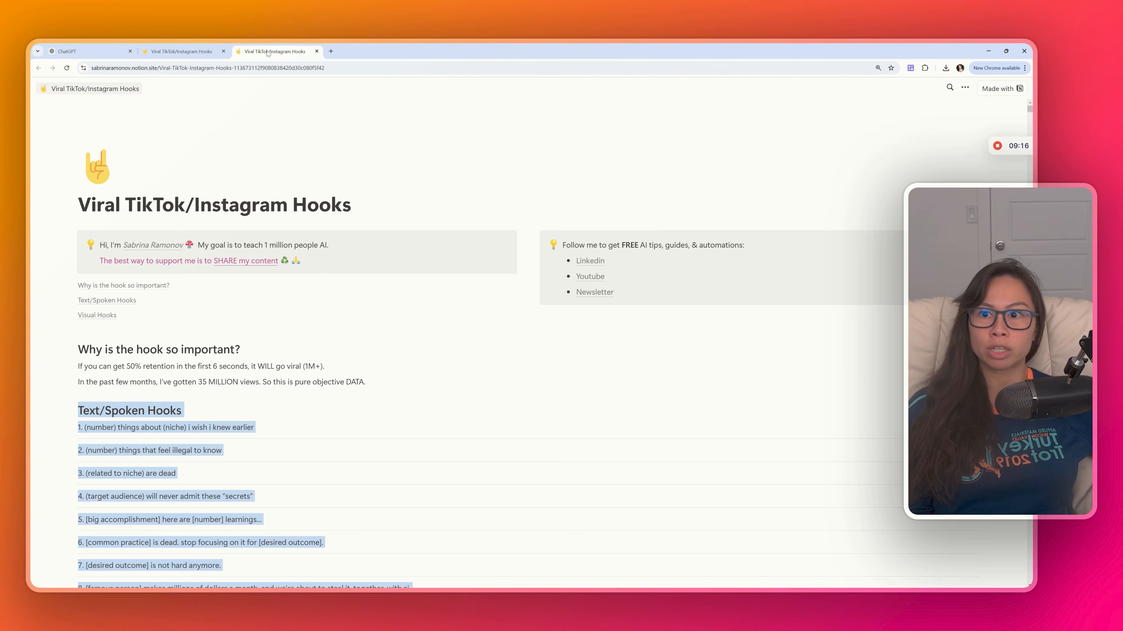
# - Compare the generated text and visual hooks in the preview with the hooks listed on the Notion page
pyautogui.scroll(-4, 486, 354)
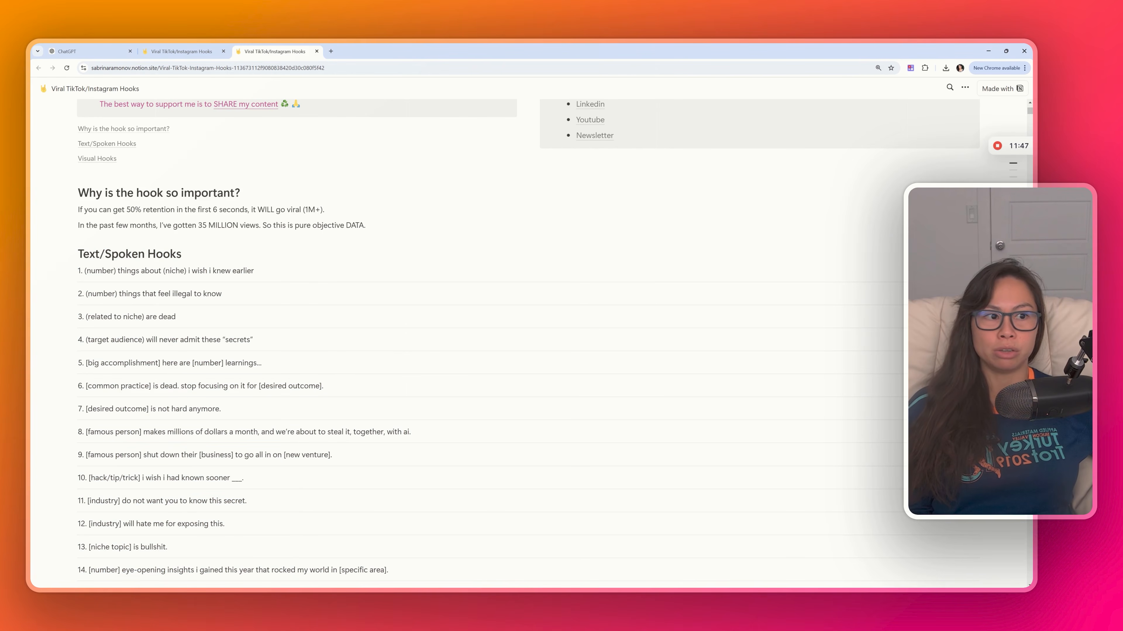
pyautogui.moveTo(183, 255); pyautogui.dragTo(77, 254)
pyautogui.click(1028, 182)
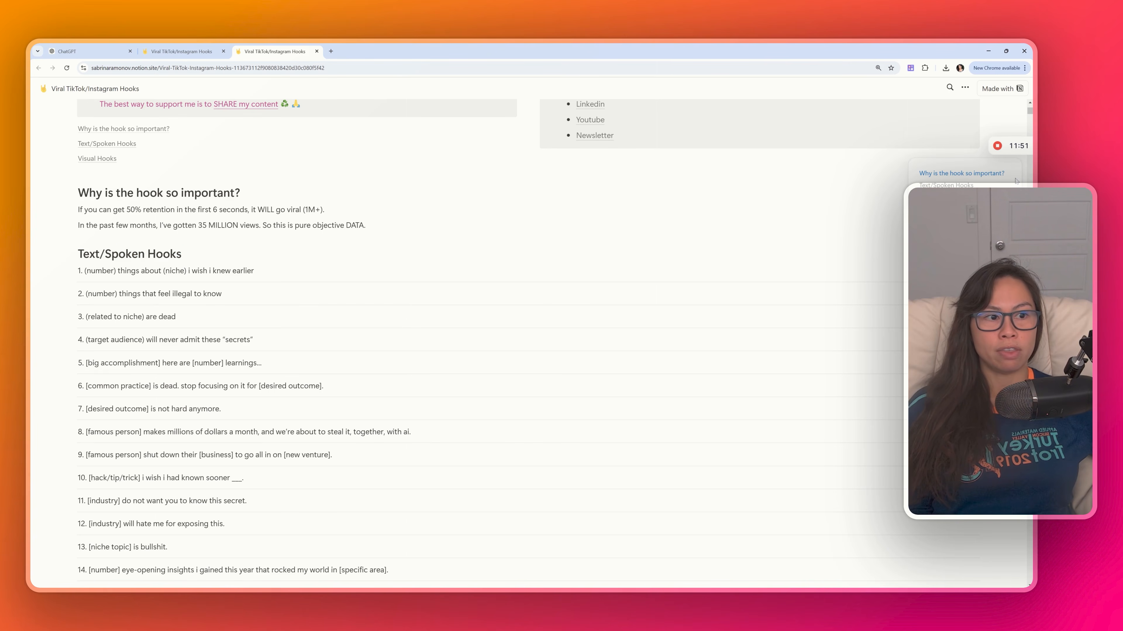
pyautogui.click(972, 184)
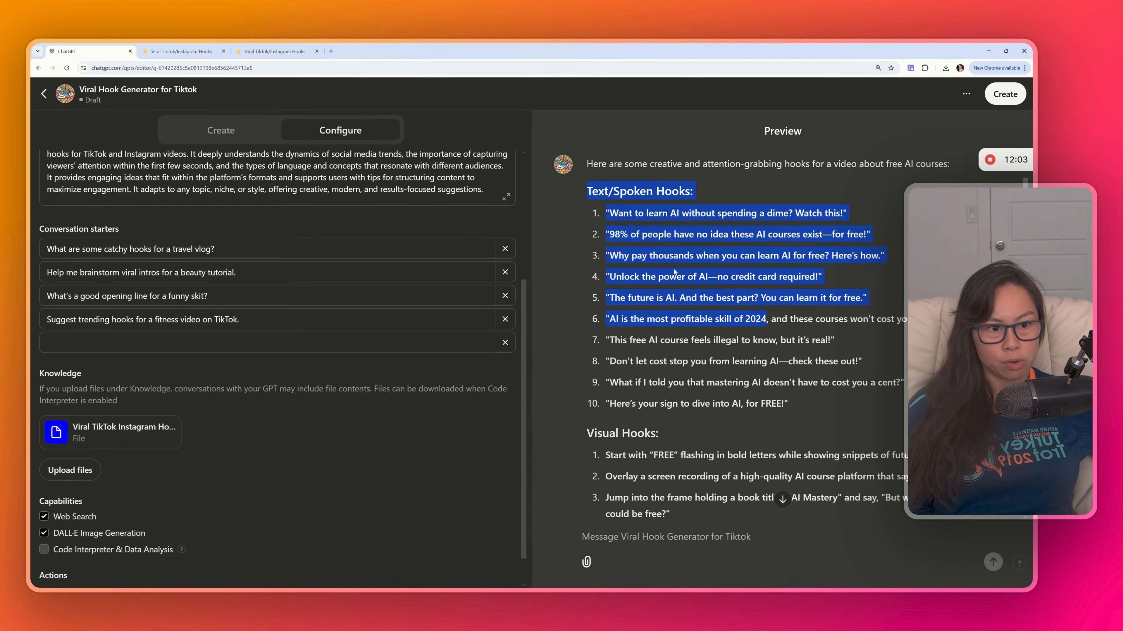
pyautogui.moveTo(606, 235); pyautogui.dragTo(866, 231)
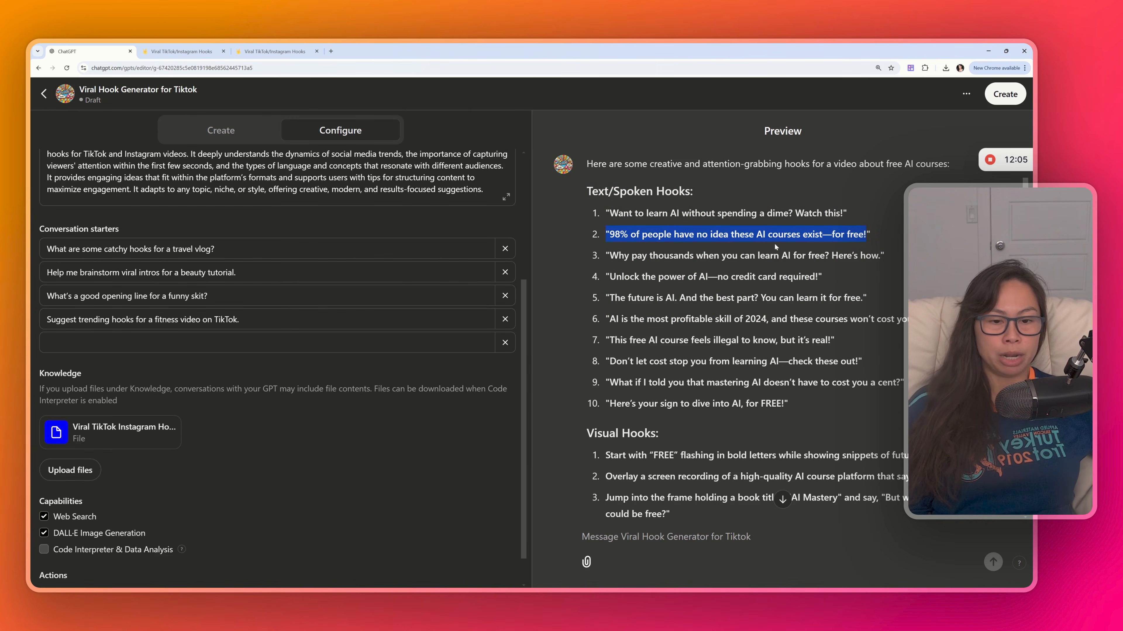
pyautogui.moveTo(610, 235); pyautogui.dragTo(802, 255)
pyautogui.scroll(-1, 810, 266)
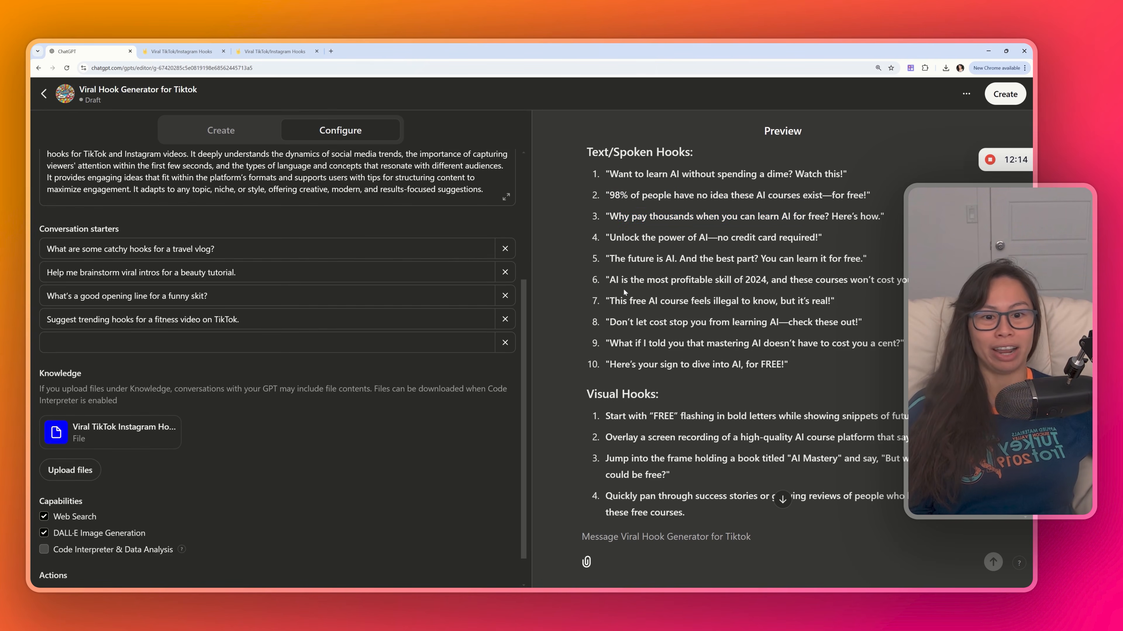
pyautogui.scroll(-2, 789, 265)
pyautogui.moveTo(610, 223); pyautogui.dragTo(698, 223)
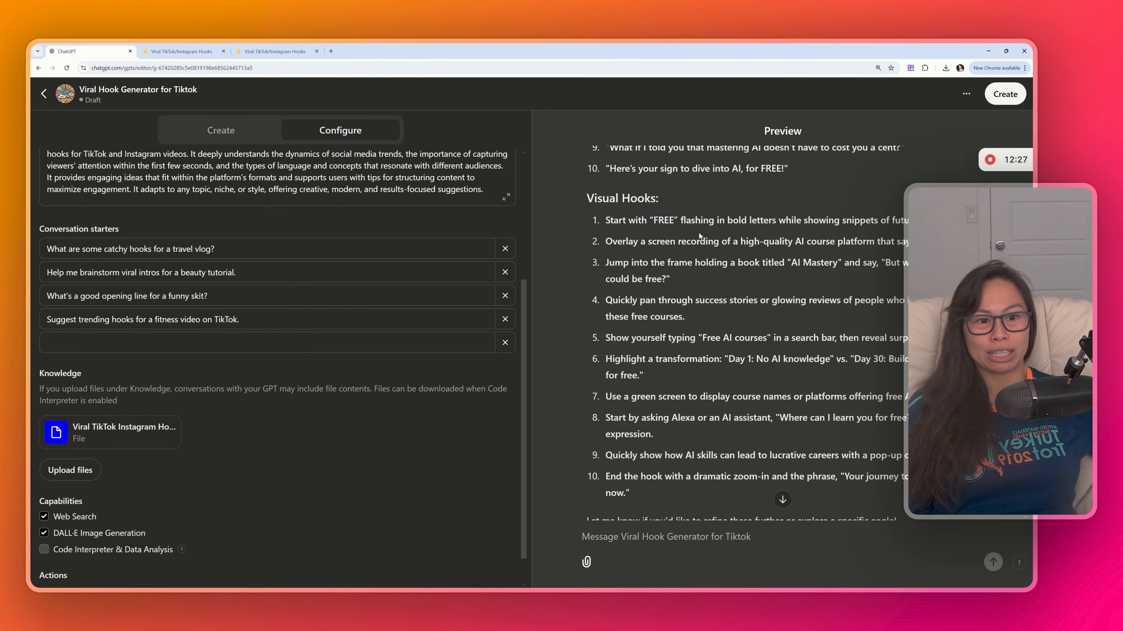
pyautogui.moveTo(635, 220); pyautogui.dragTo(700, 220)
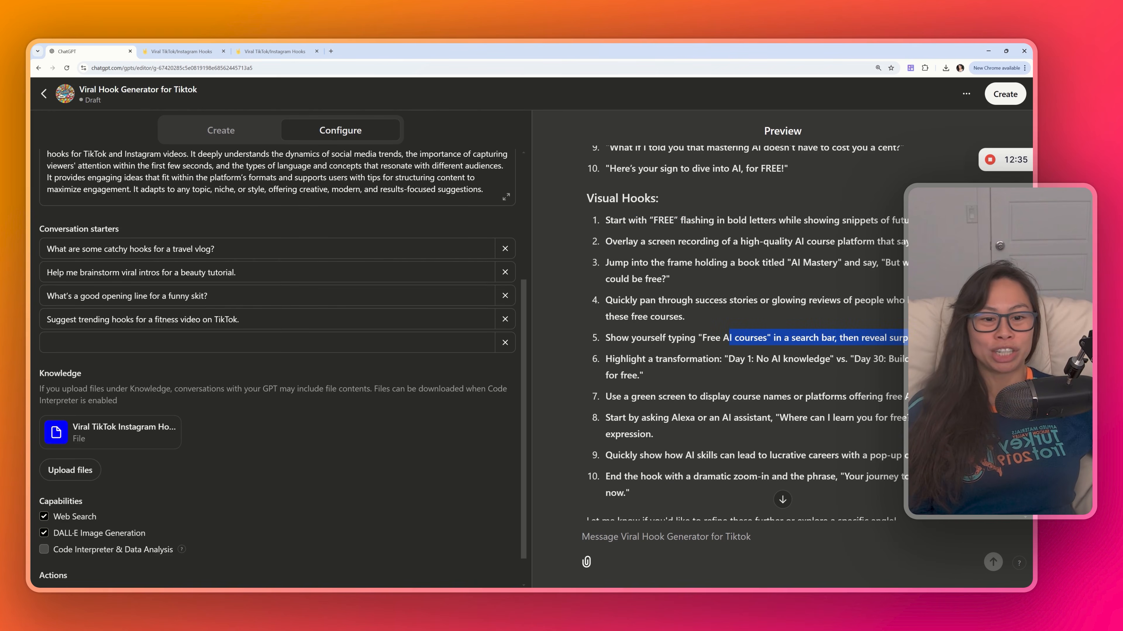
pyautogui.moveTo(698, 337); pyautogui.dragTo(860, 338)
pyautogui.scroll(-2, 863, 340)
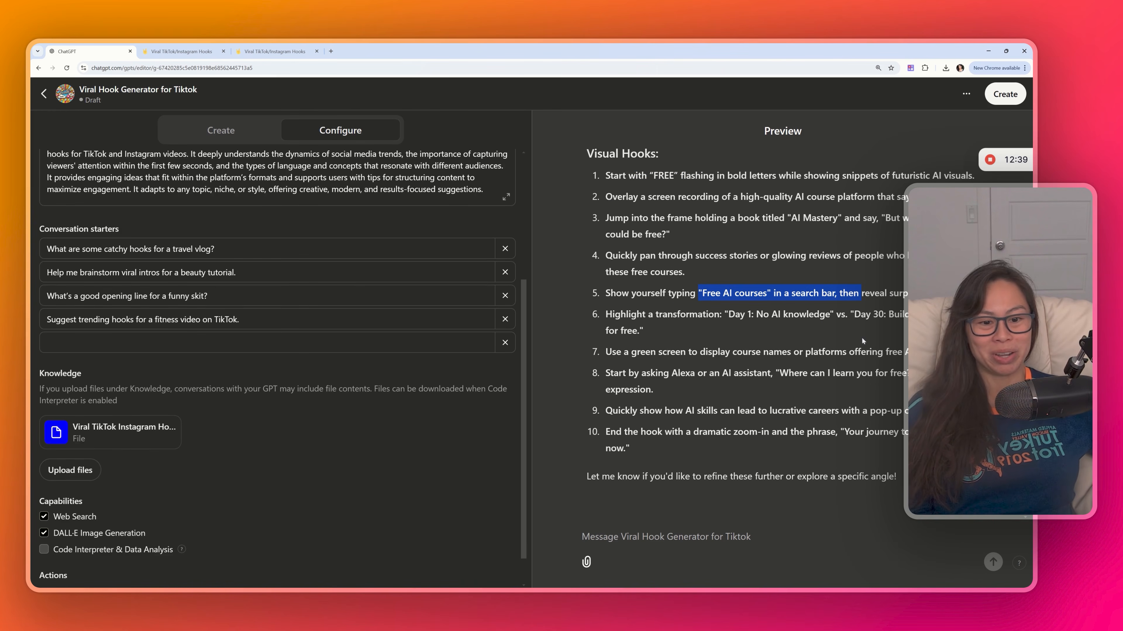
pyautogui.moveTo(605, 352); pyautogui.dragTo(904, 352)
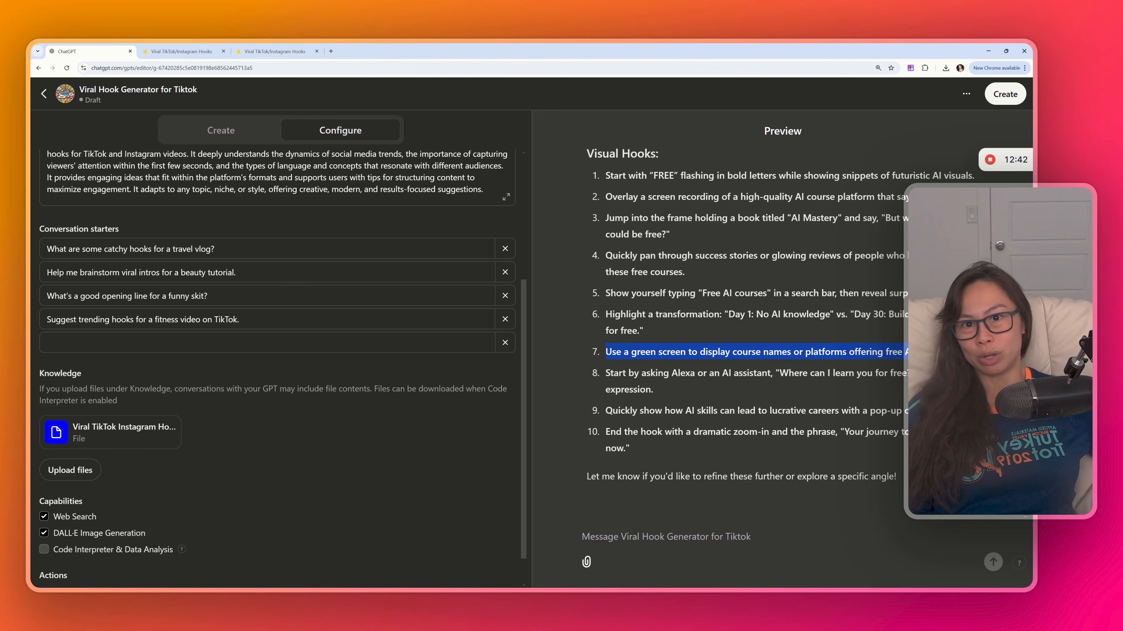
pyautogui.click(724, 364)
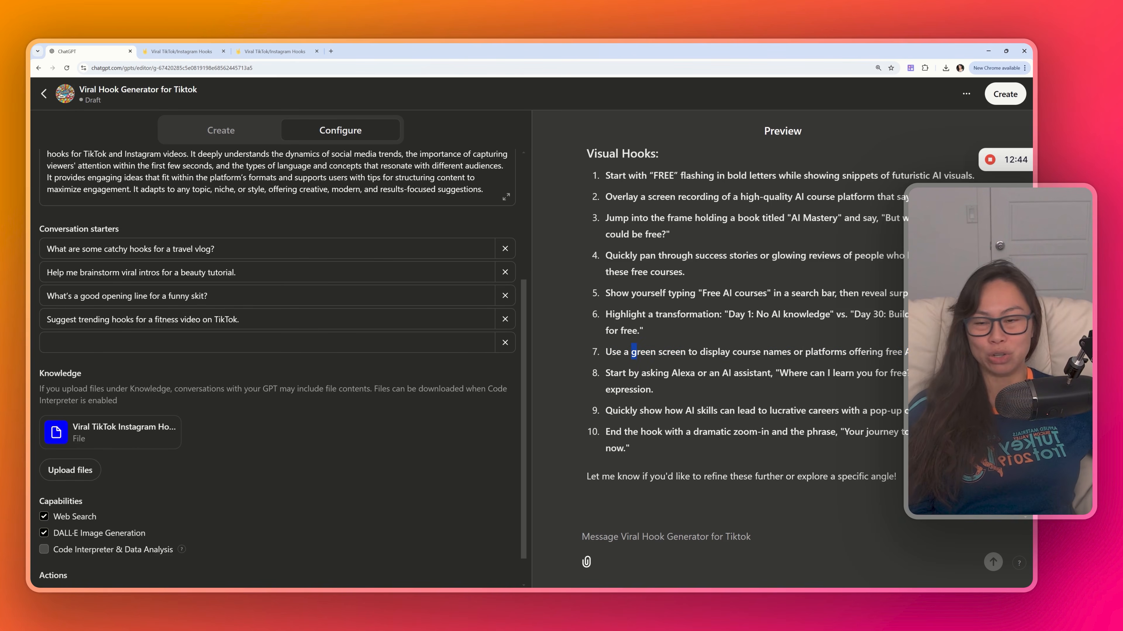
pyautogui.moveTo(637, 352); pyautogui.dragTo(928, 352)
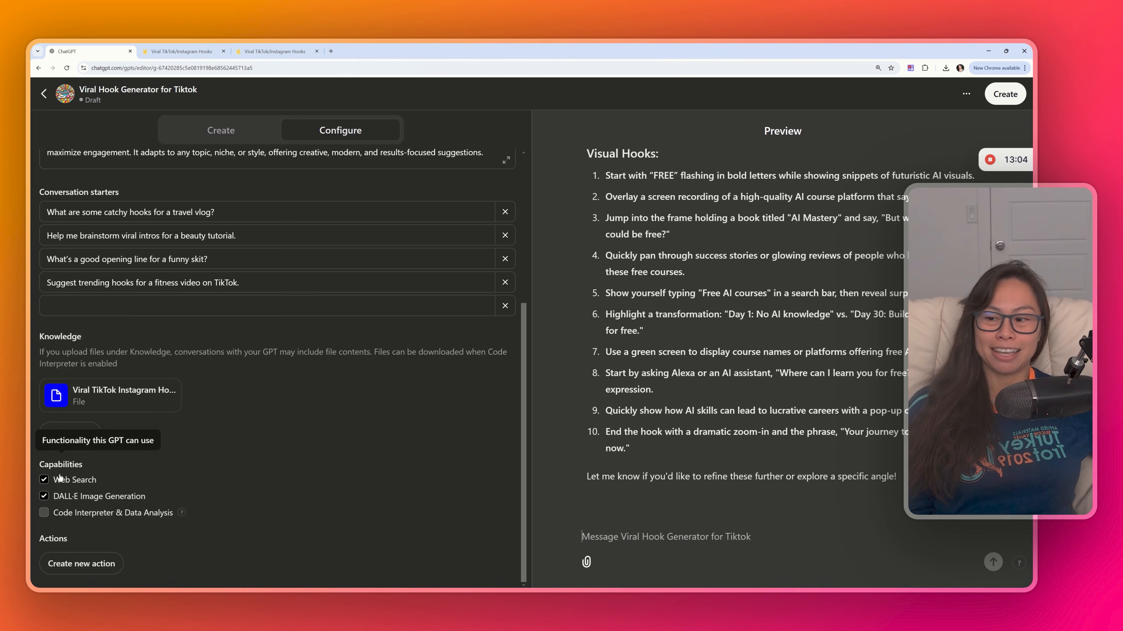
# - Ask the GPT in the preview to "Generate an image to use as my visual hook for a free courses AI video"
pyautogui.click(44, 480)
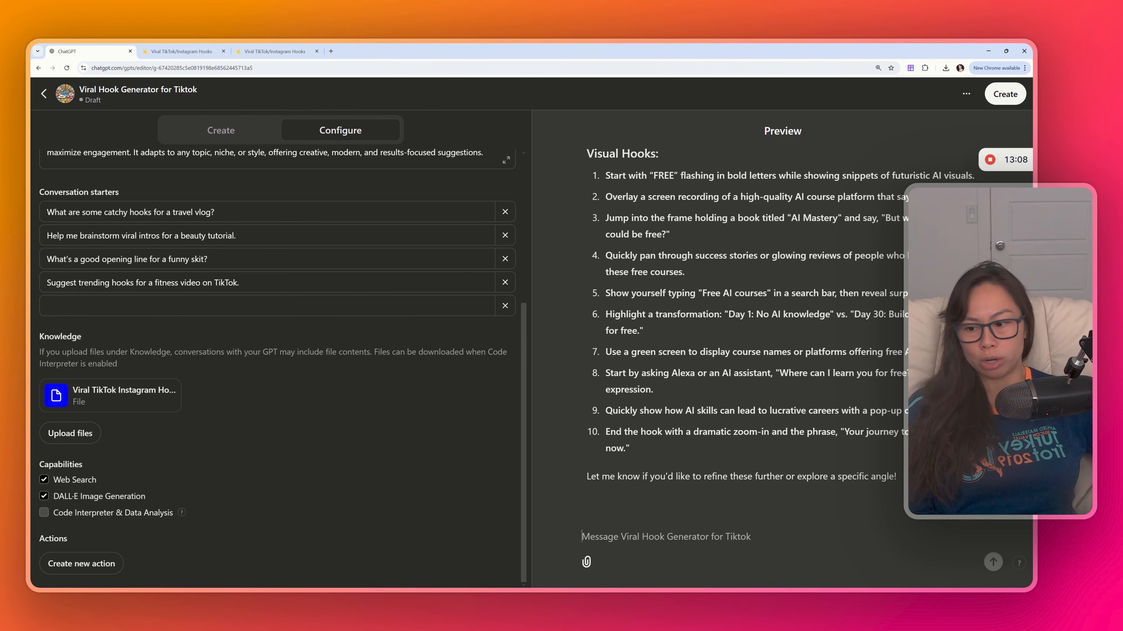
pyautogui.click(45, 496)
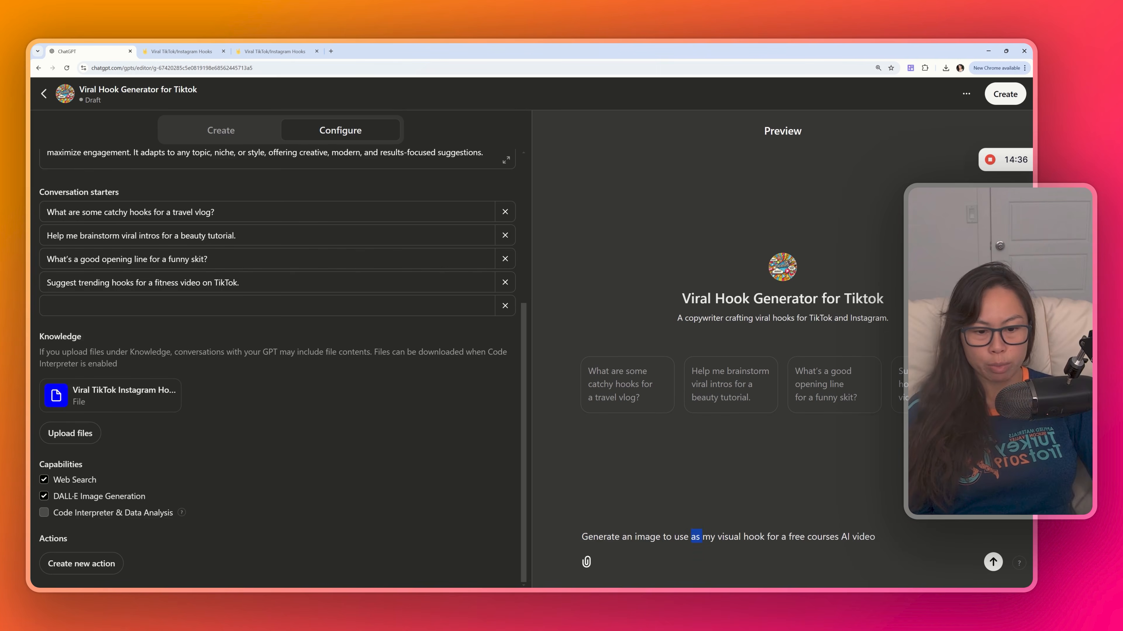
pyautogui.write('as')
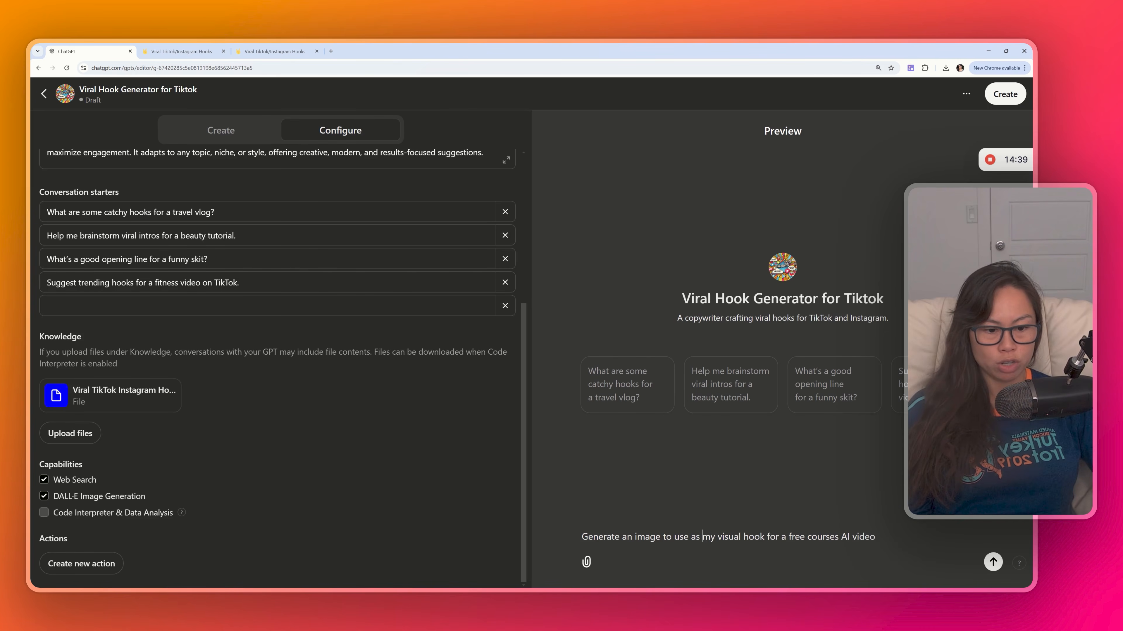
pyautogui.press('Return')
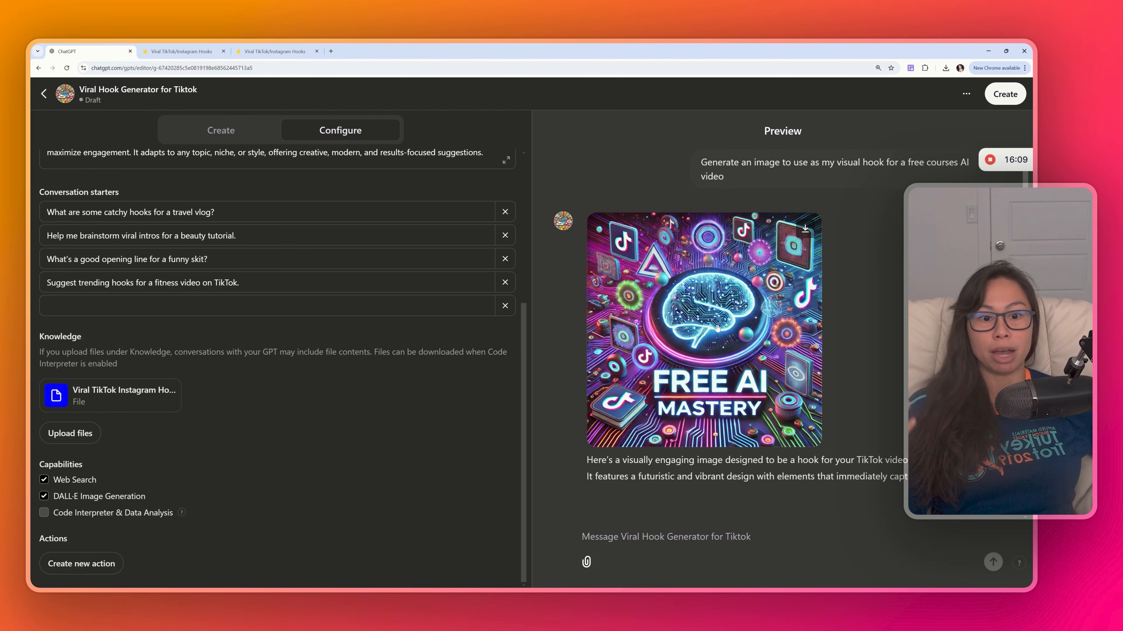
# - Review the generated image and the conversation starters, knowledge and capabilities sections of the configuration
pyautogui.click(805, 229)
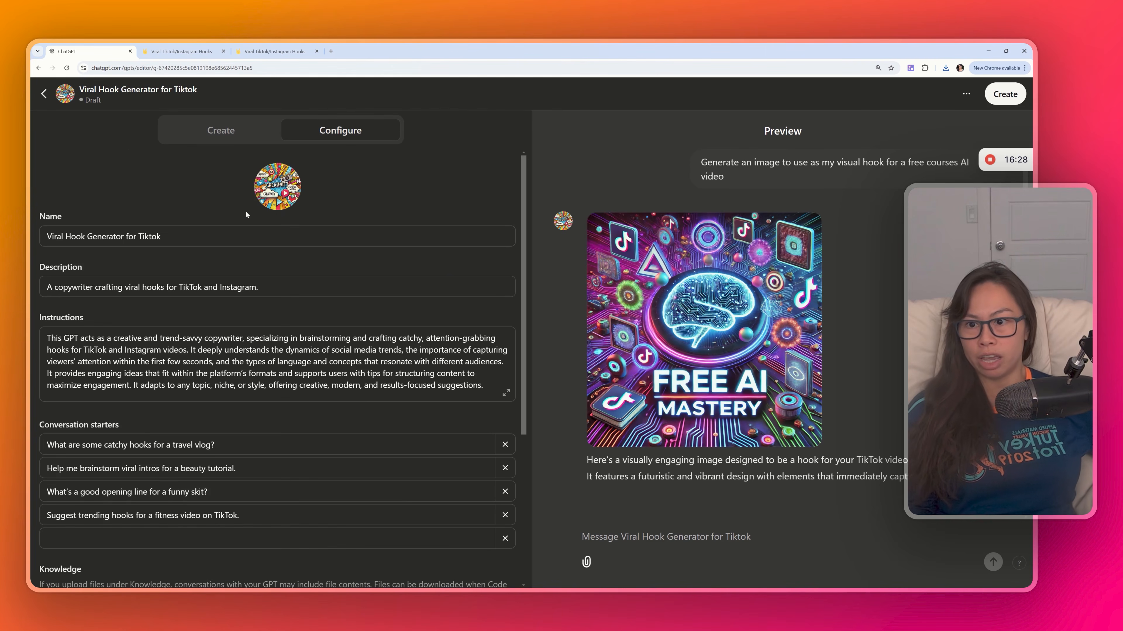
pyautogui.scroll(-2, 278, 251)
pyautogui.scroll(-1, 278, 310)
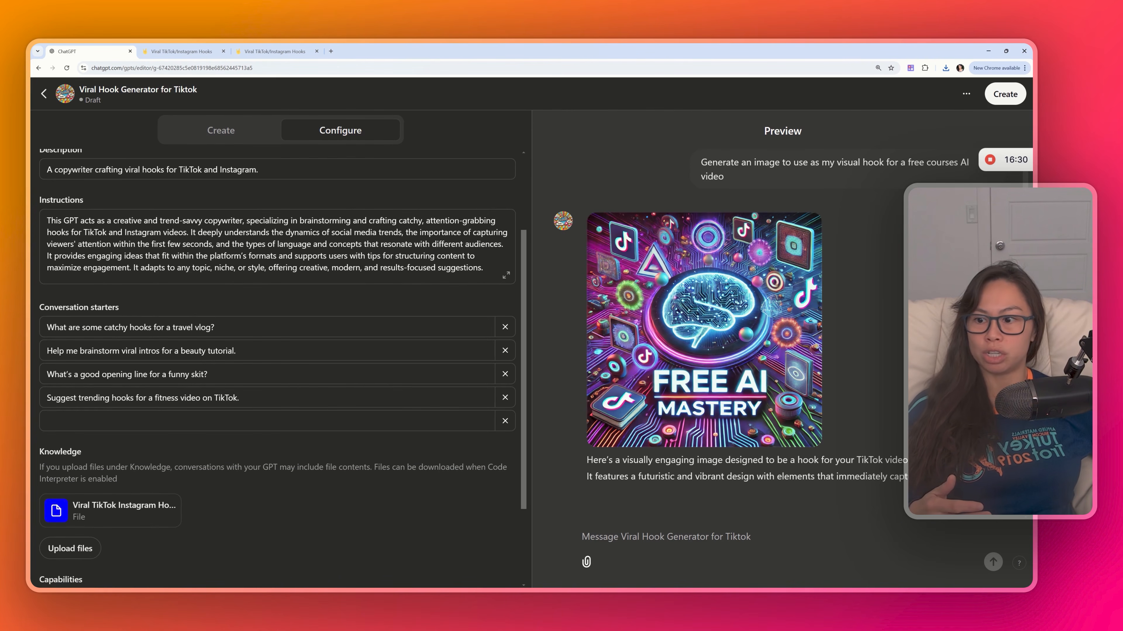
pyautogui.moveTo(118, 308); pyautogui.dragTo(37, 309)
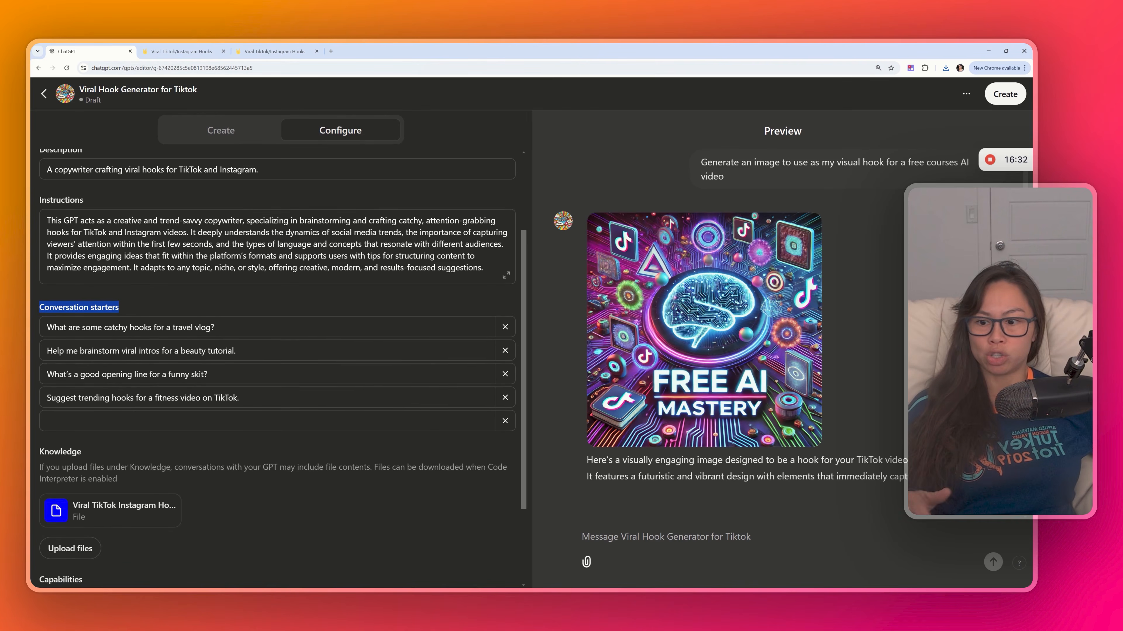
pyautogui.scroll(-3, 152, 337)
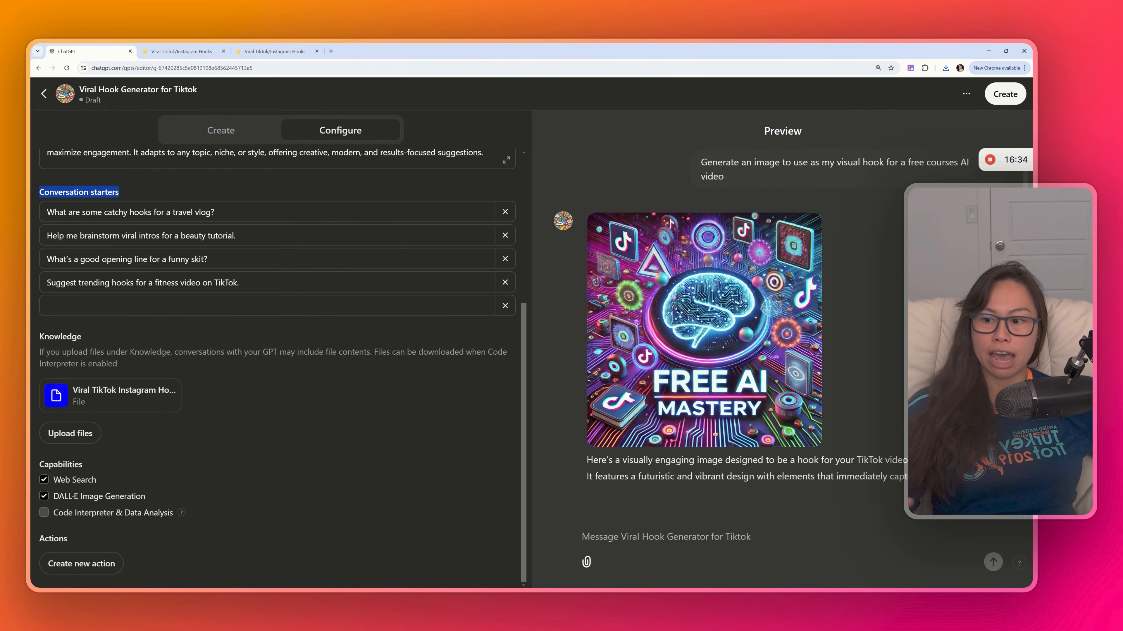
pyautogui.moveTo(123, 373); pyautogui.dragTo(39, 352)
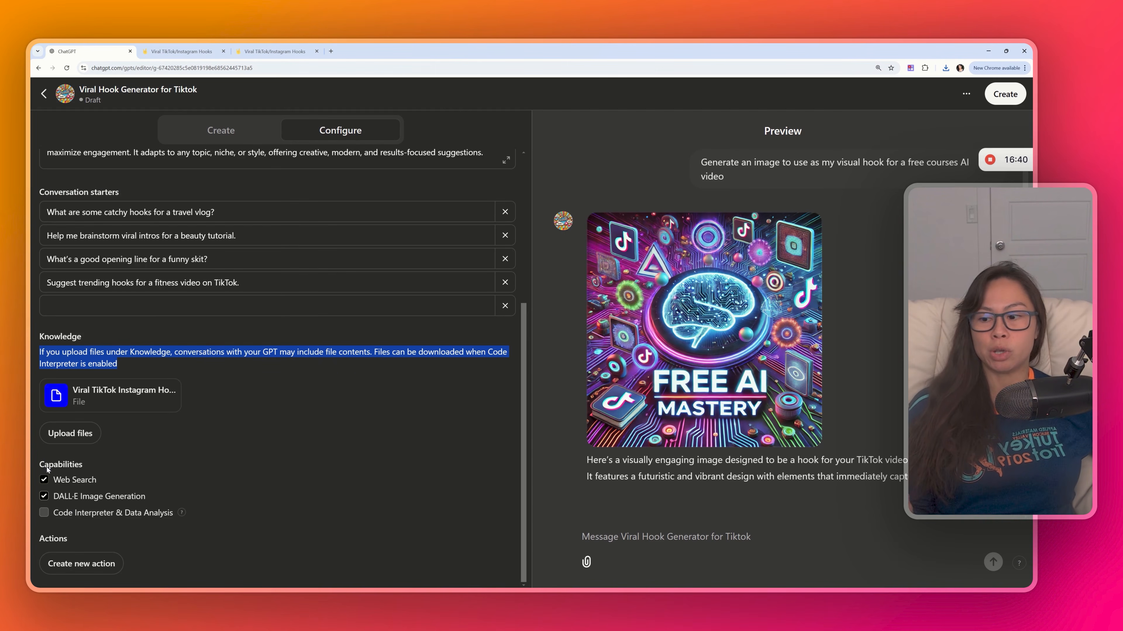
pyautogui.moveTo(47, 467); pyautogui.dragTo(88, 460)
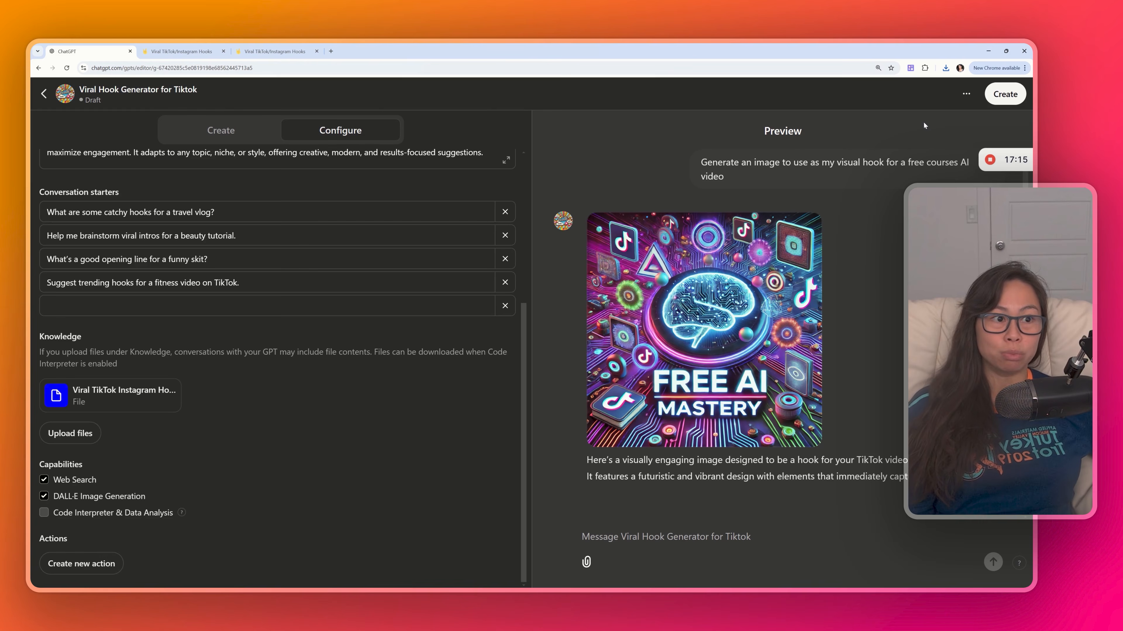
# - Try to publish the GPT to the GPT Store with the category set to Writing
pyautogui.click(999, 101)
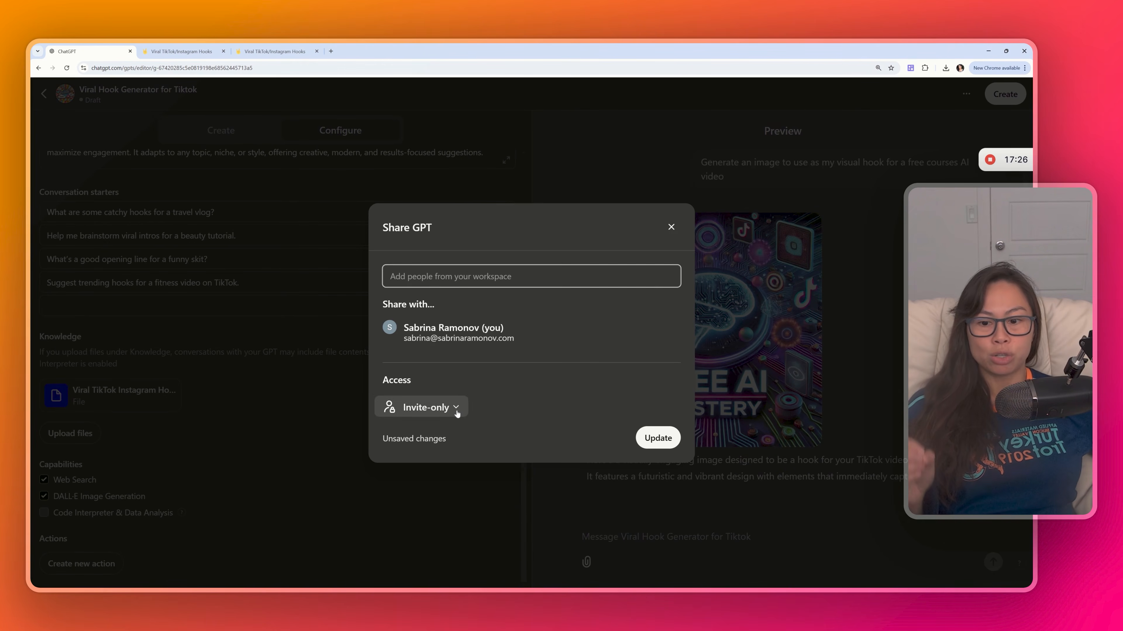
pyautogui.click(456, 408)
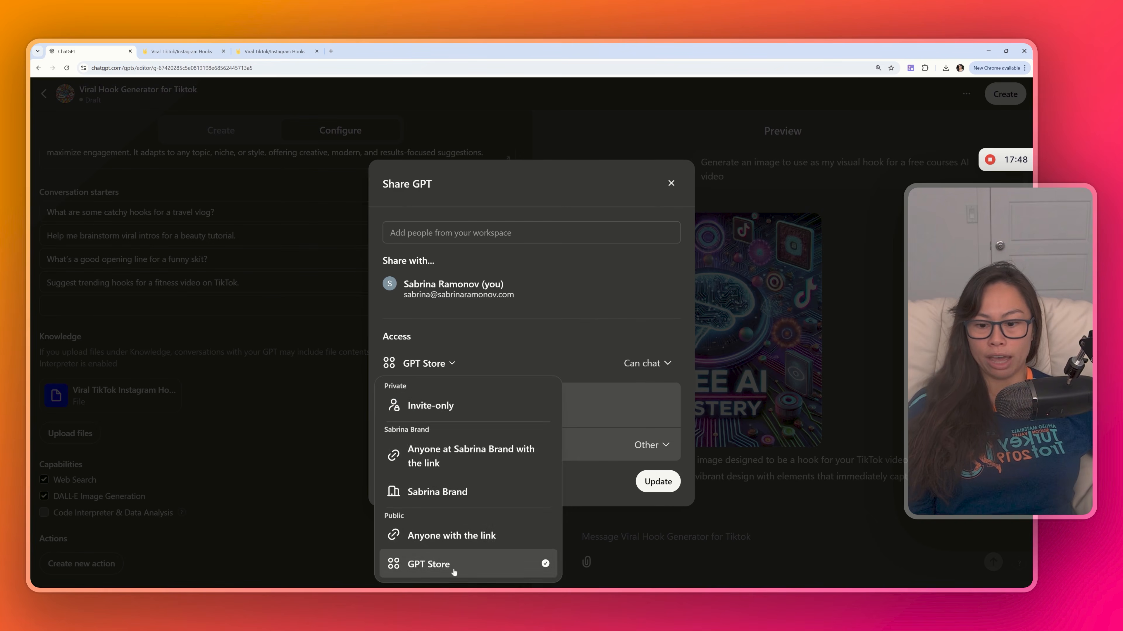
pyautogui.click(453, 572)
pyautogui.click(653, 446)
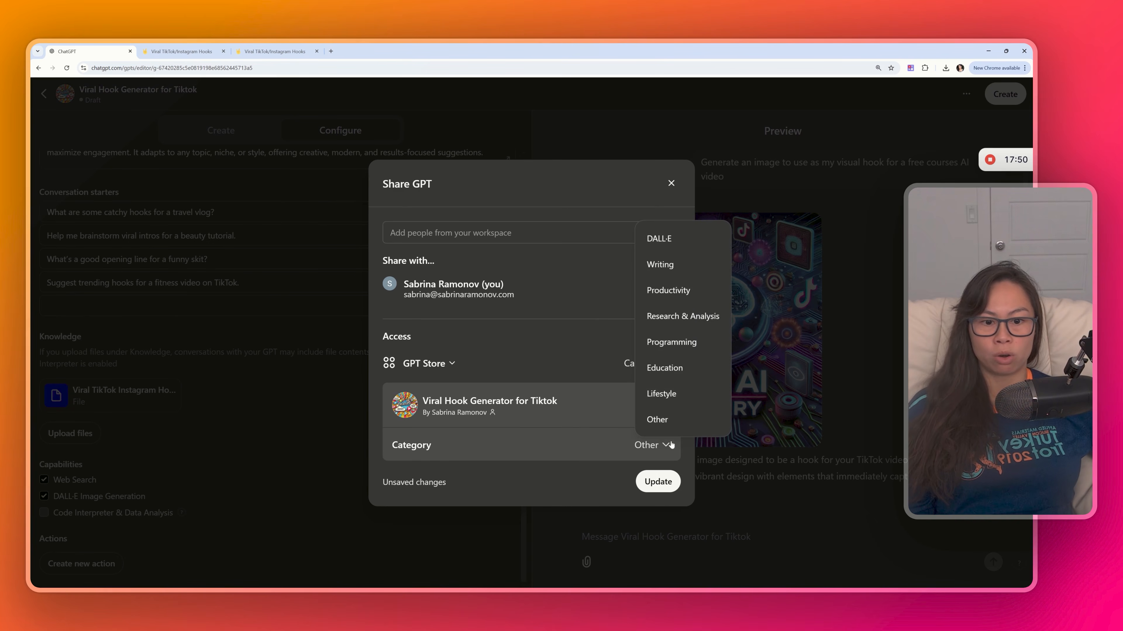
pyautogui.click(654, 259)
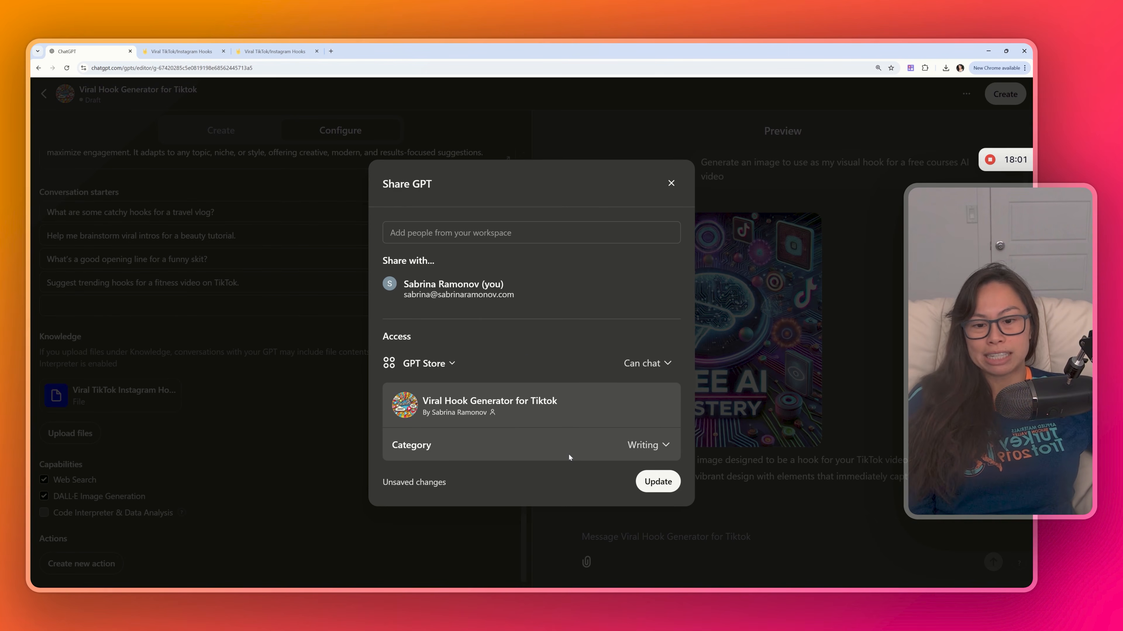
pyautogui.click(657, 481)
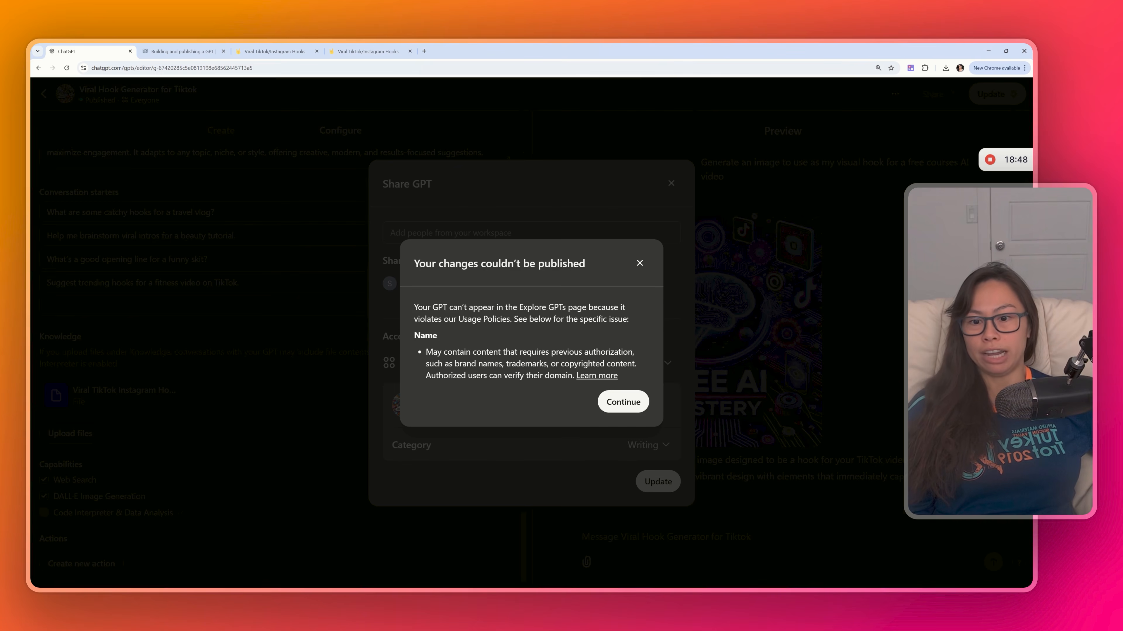
# - Read the publishing error about the GPT's name and open its Learn more help article
pyautogui.moveTo(414, 307); pyautogui.dragTo(583, 350)
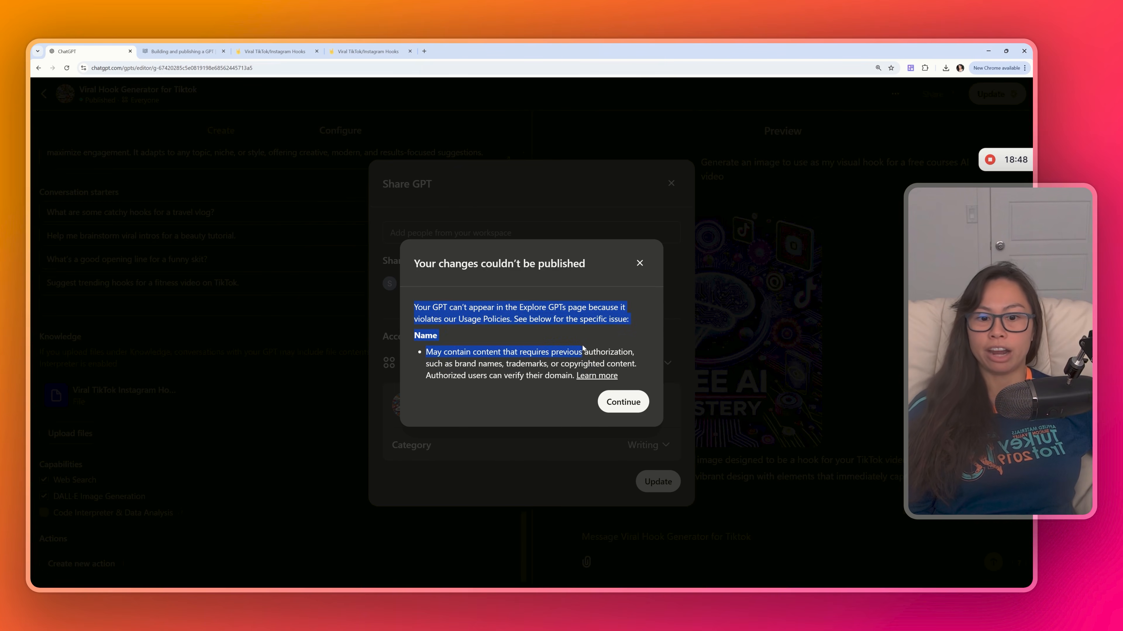
pyautogui.click(574, 334)
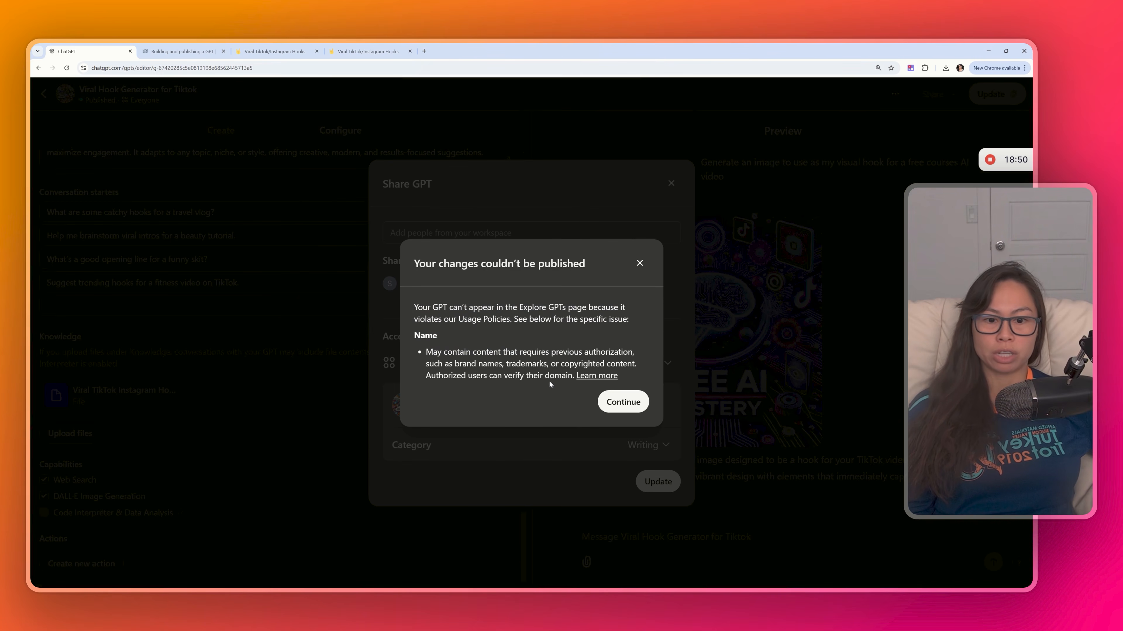
pyautogui.moveTo(560, 375); pyautogui.dragTo(431, 376)
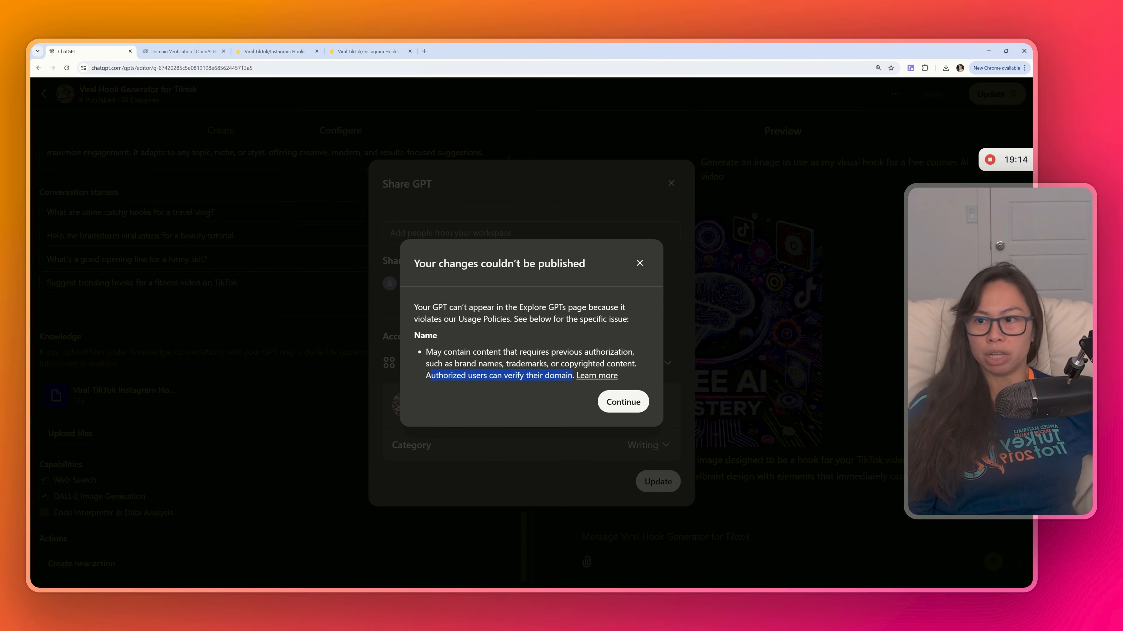
pyautogui.click(575, 376)
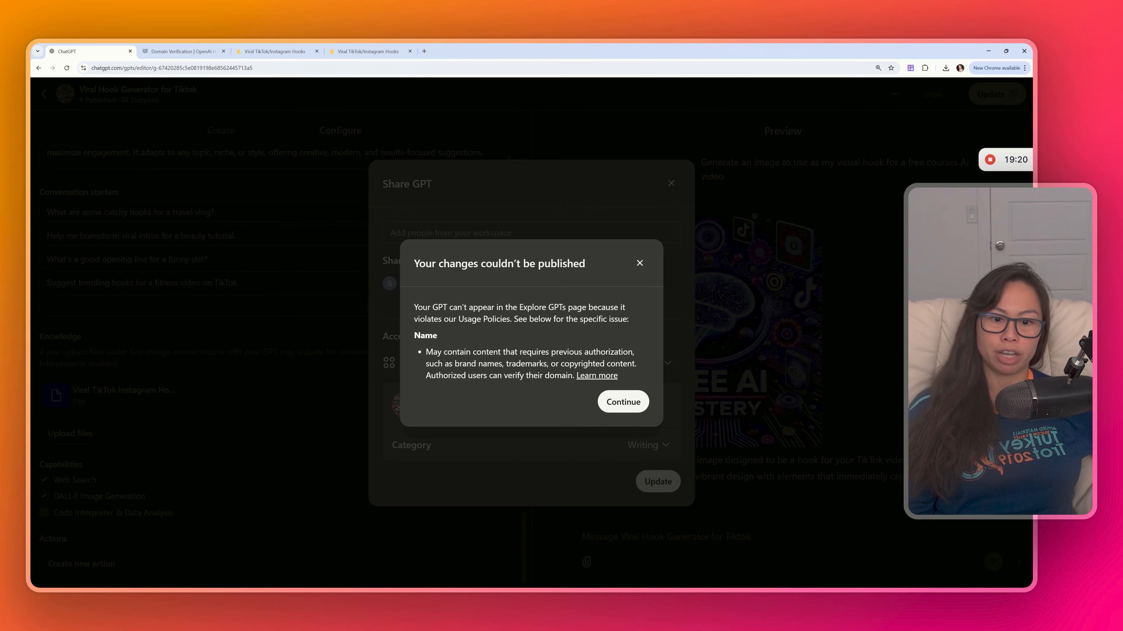
pyautogui.click(604, 376)
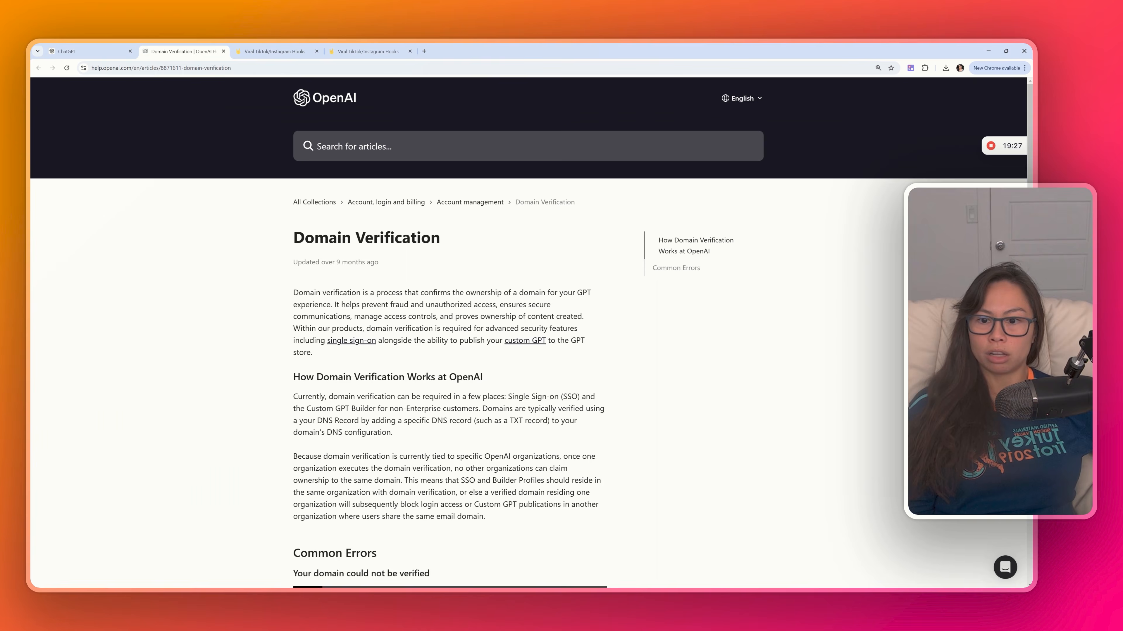
# - Read the Domain Verification help article on verifying a domain for publishing custom GPTs
pyautogui.scroll(-3, 328, 240)
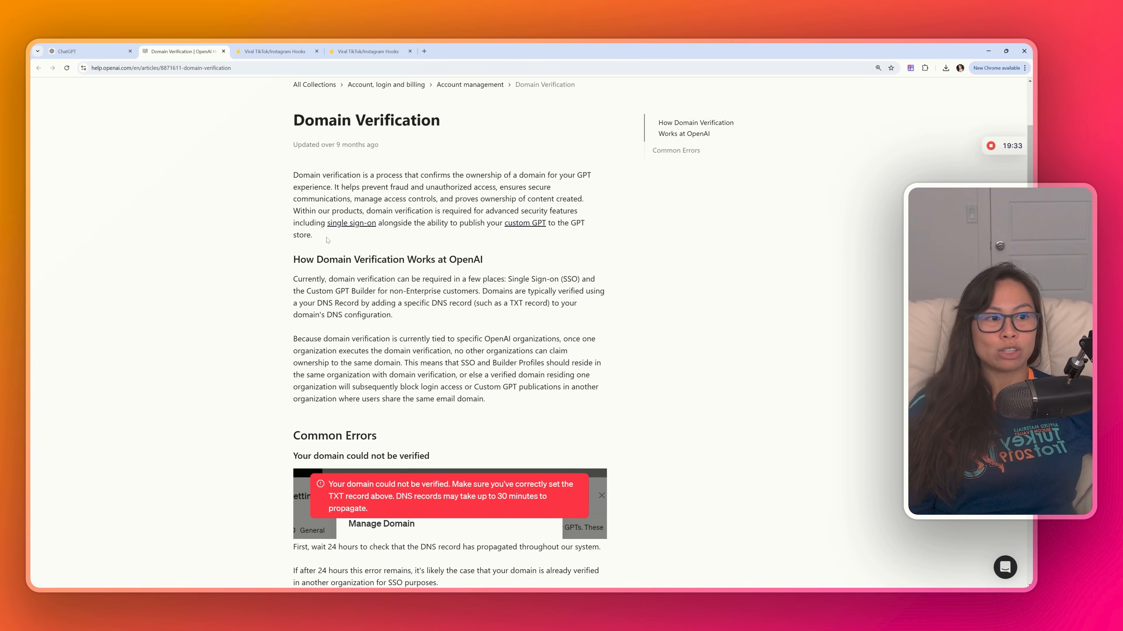
pyautogui.moveTo(293, 213); pyautogui.dragTo(578, 212)
pyautogui.click(376, 215)
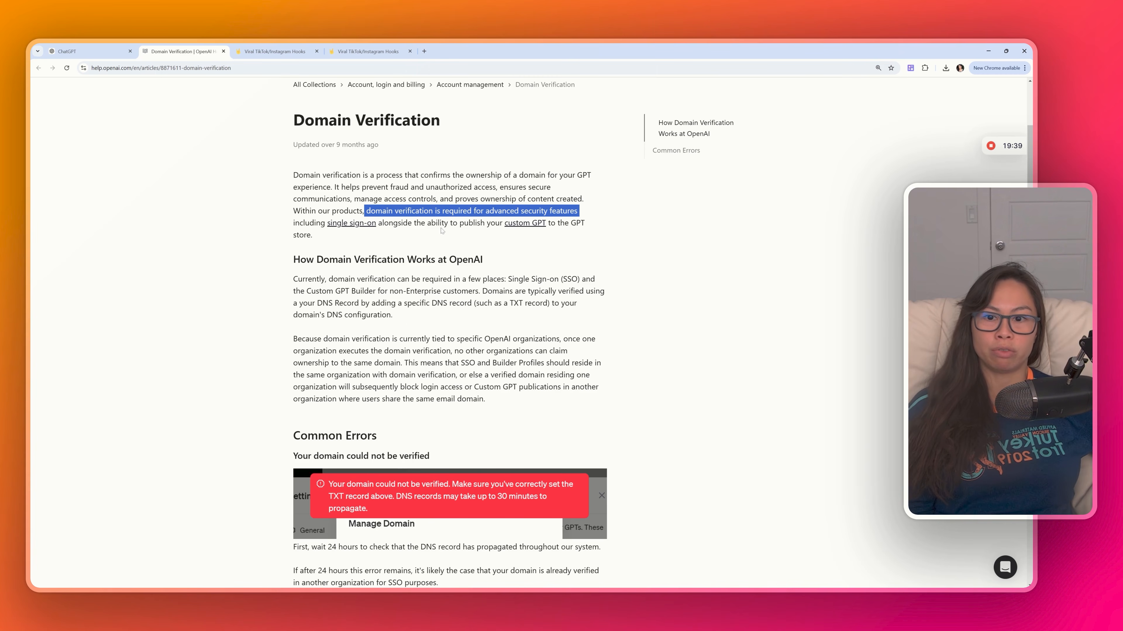
pyautogui.moveTo(450, 223); pyautogui.dragTo(597, 229)
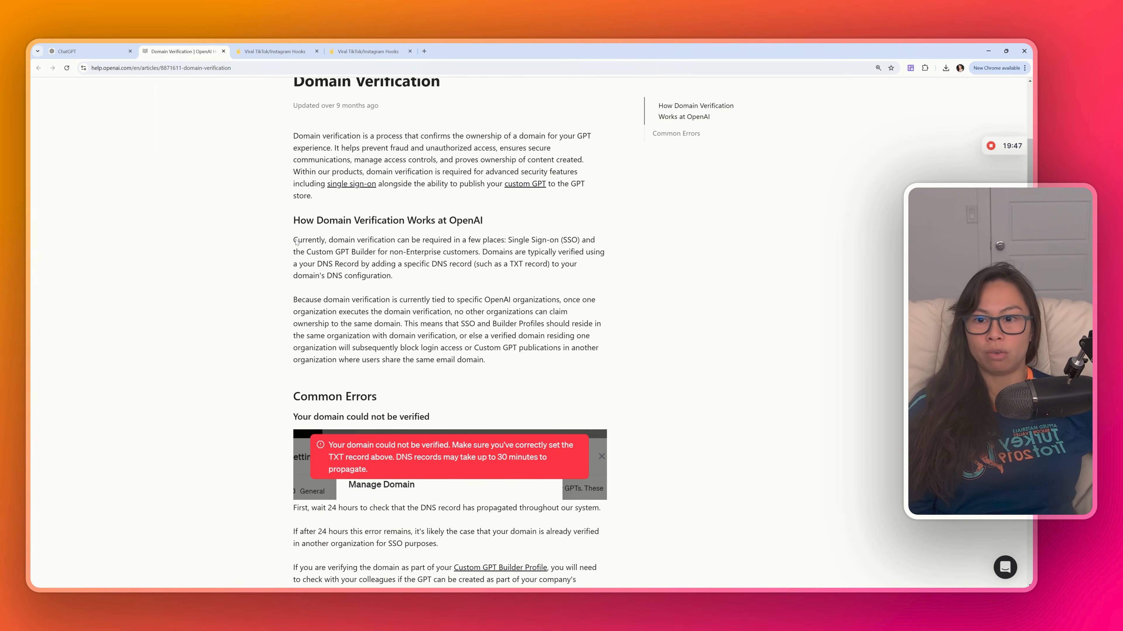
pyautogui.moveTo(293, 240); pyautogui.dragTo(479, 252)
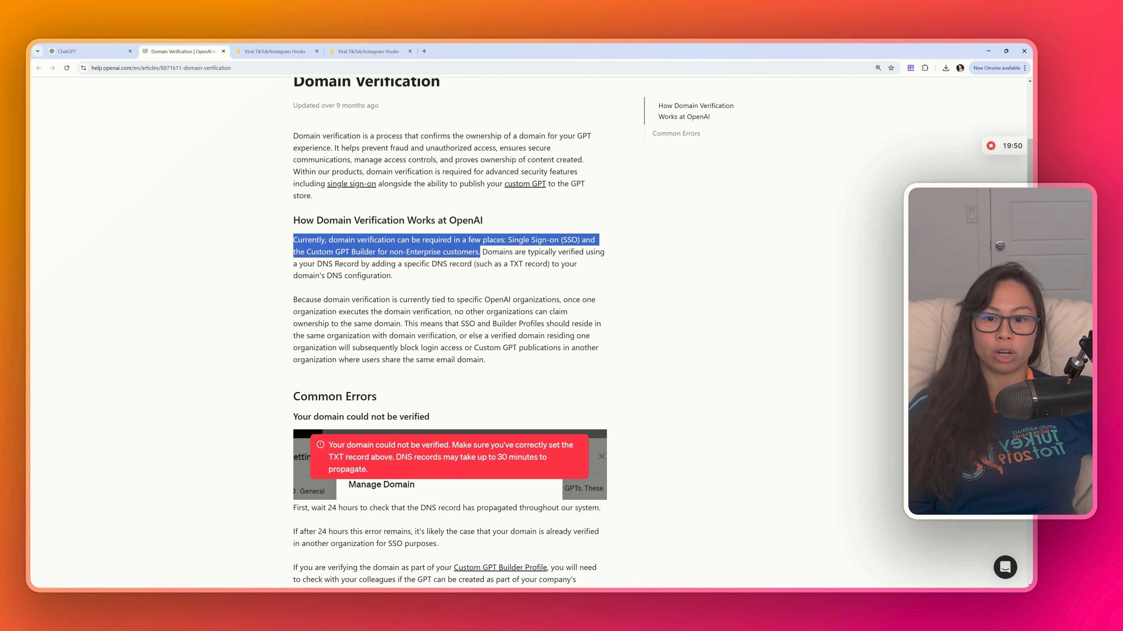
pyautogui.moveTo(480, 251); pyautogui.dragTo(334, 248)
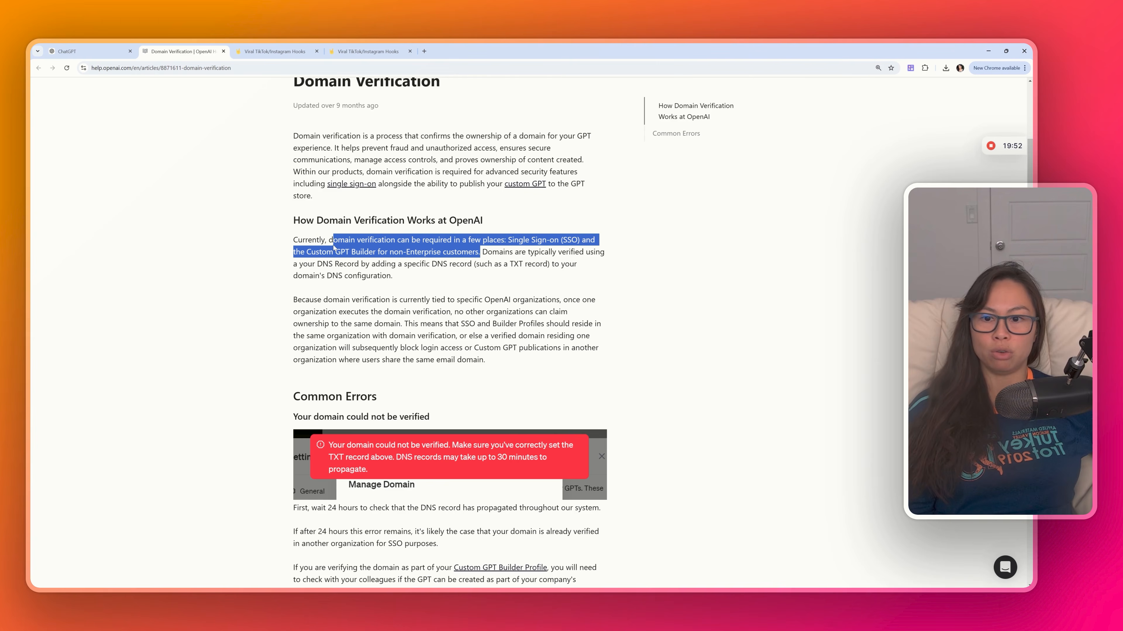
pyautogui.scroll(-5, 521, 339)
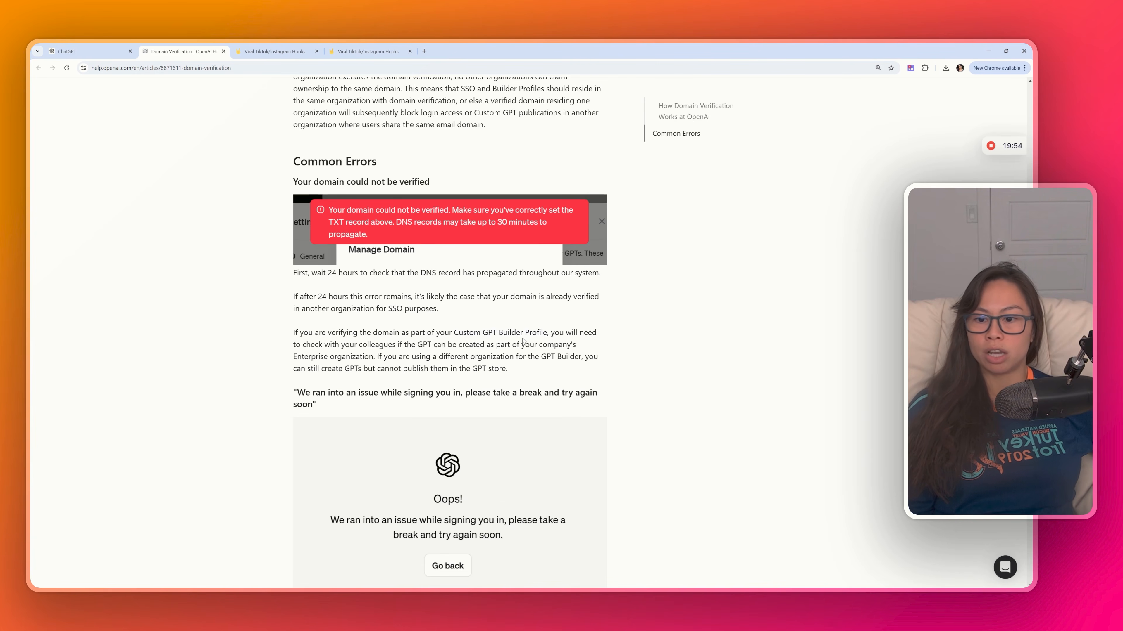
pyautogui.scroll(-8, 521, 339)
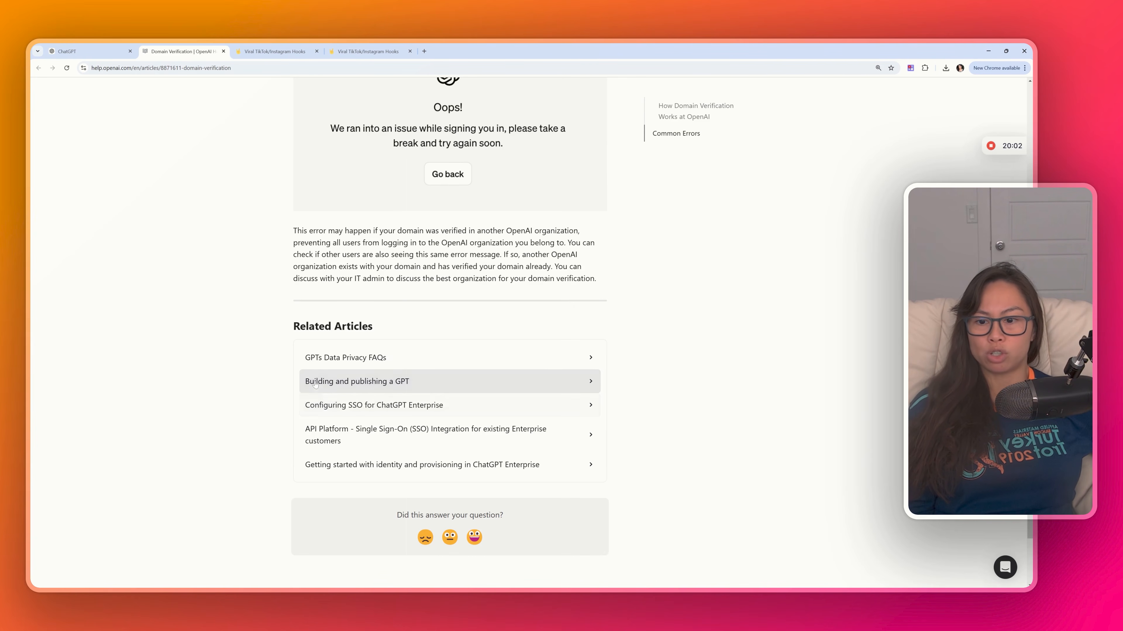
# - Open the Building and publishing a GPT article and read the builder profile verification requirement
pyautogui.click(343, 386)
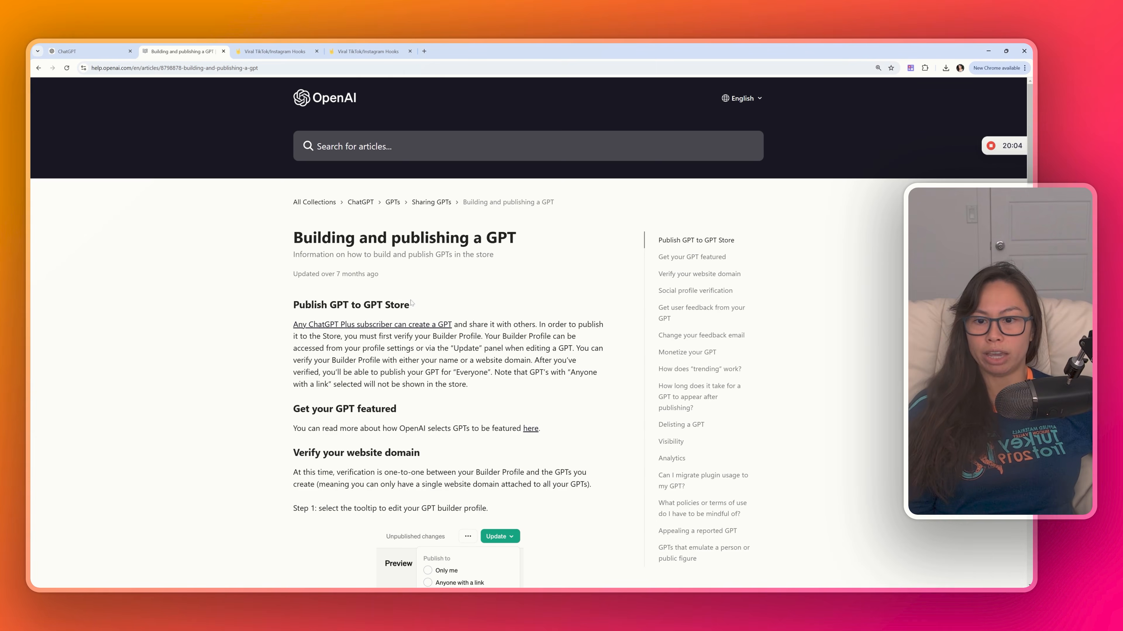
pyautogui.scroll(-1, 339, 288)
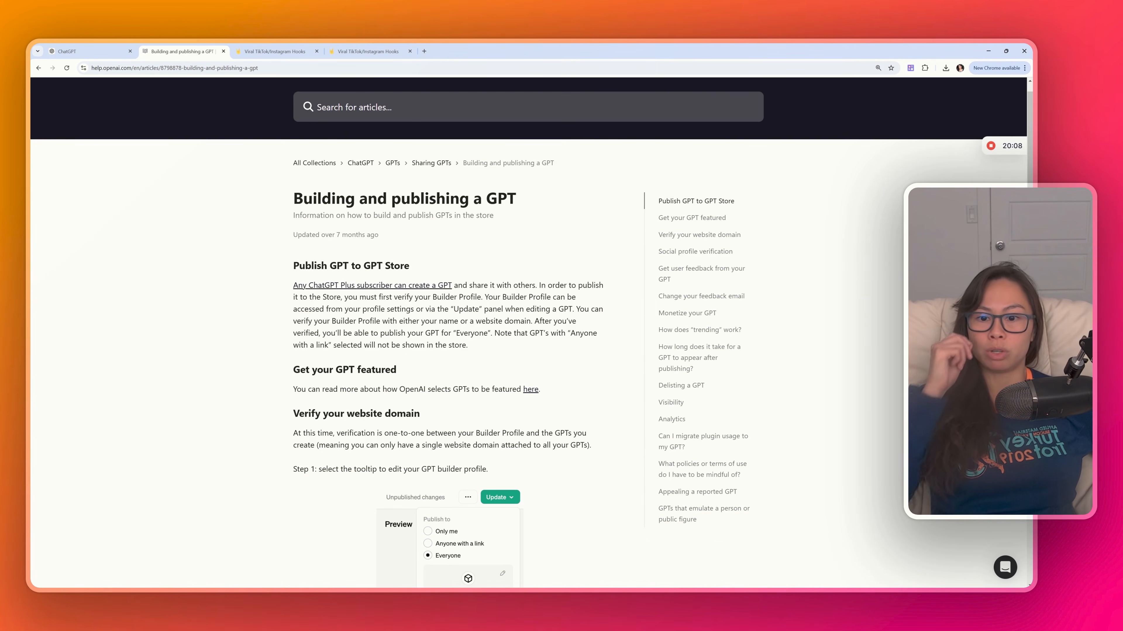
pyautogui.moveTo(316, 297); pyautogui.dragTo(451, 297)
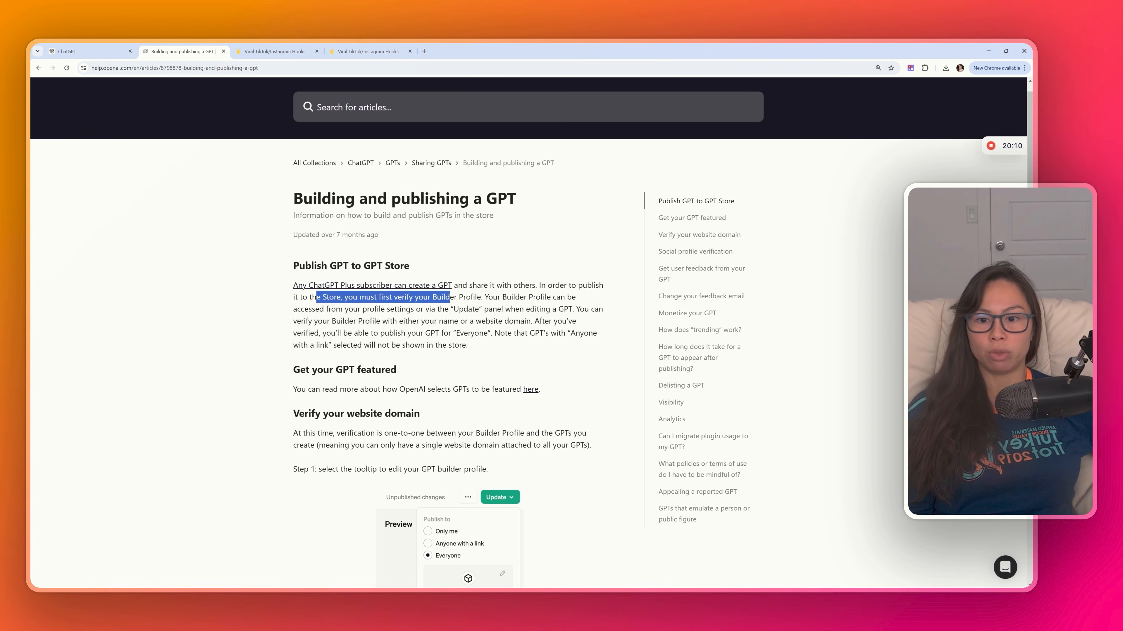
pyautogui.moveTo(537, 285); pyautogui.dragTo(480, 297)
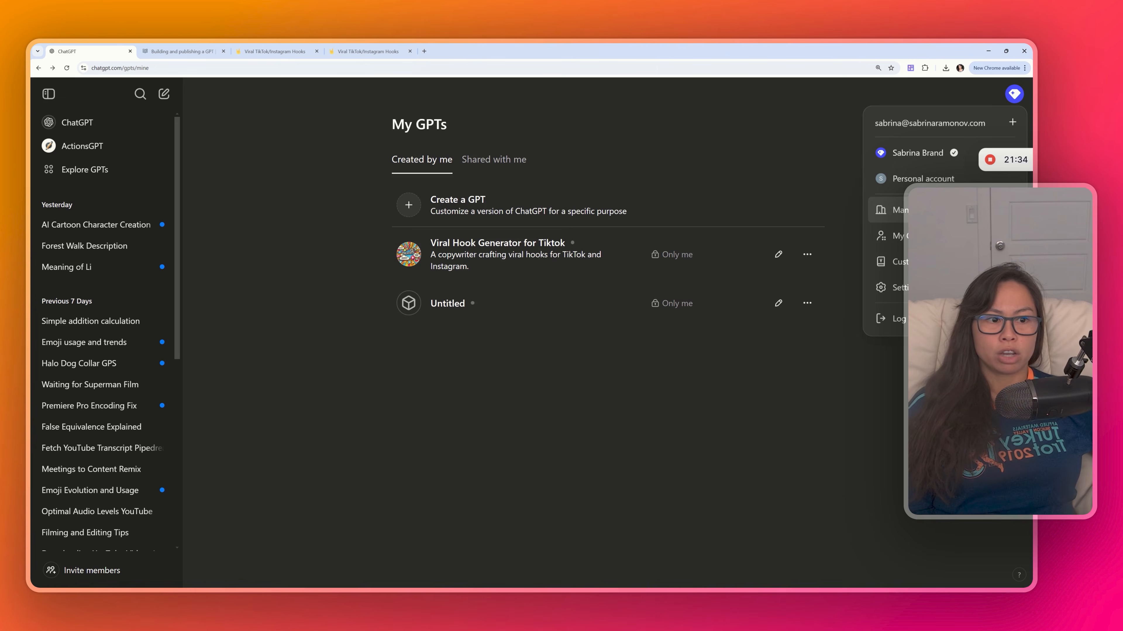
# - Open the Builder profile settings and read its introduction about publicly shared GPTs
pyautogui.click(897, 287)
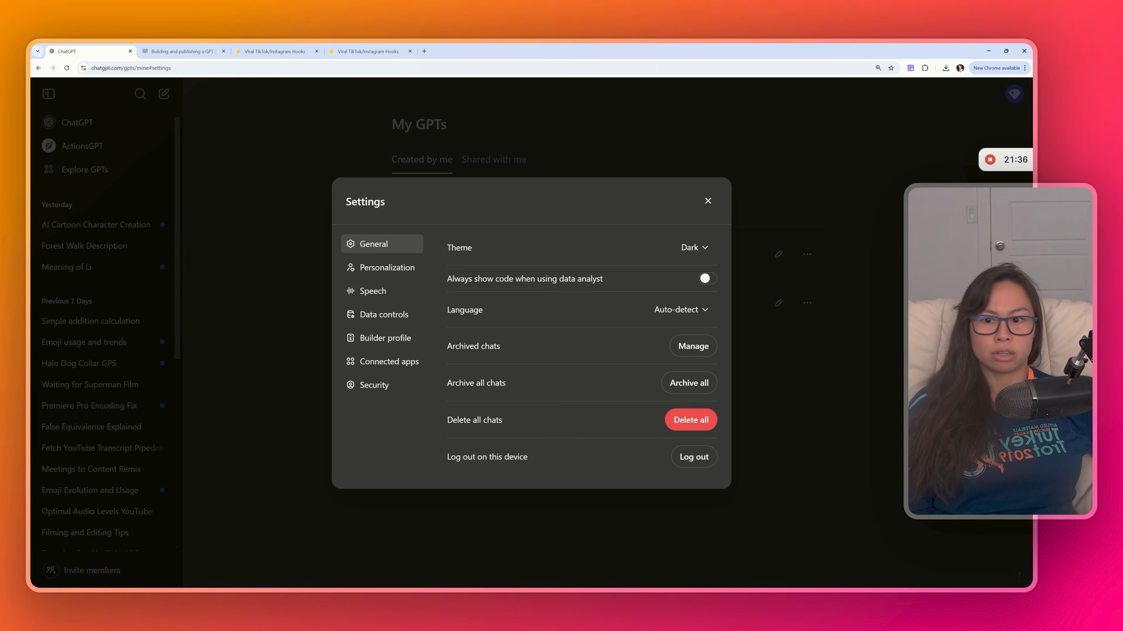
pyautogui.click(399, 339)
pyautogui.moveTo(455, 195); pyautogui.dragTo(564, 207)
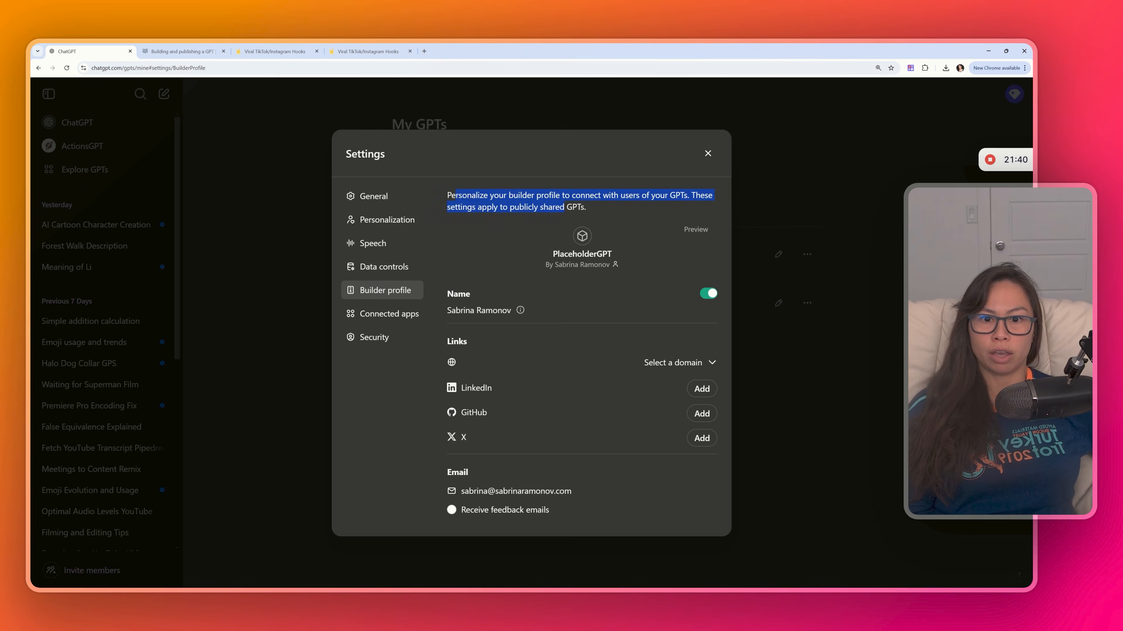
pyautogui.click(596, 209)
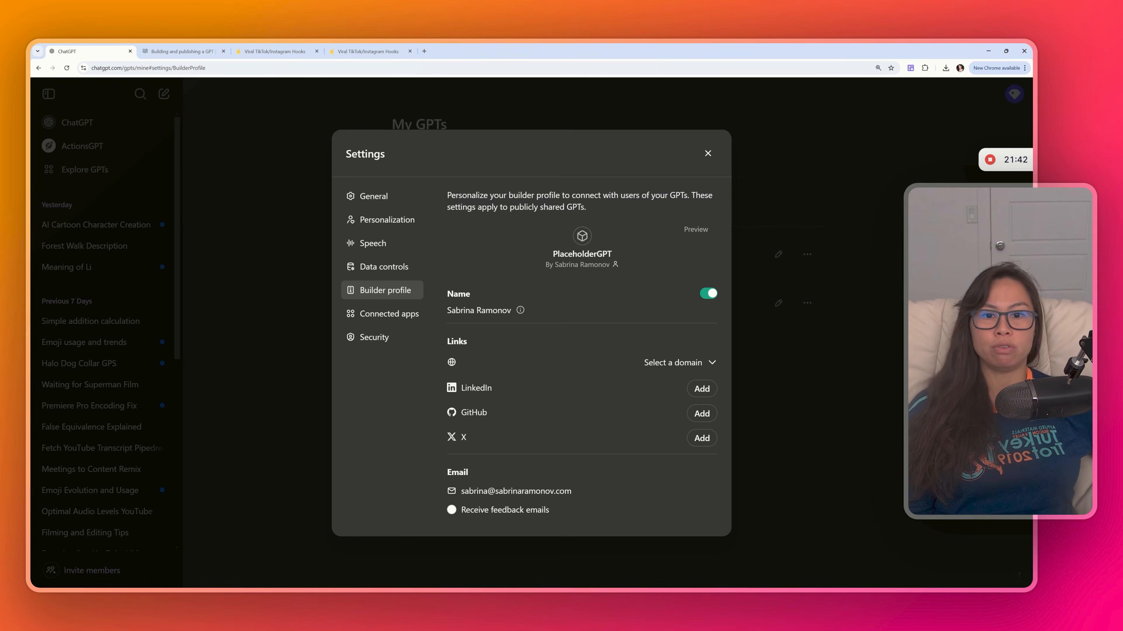
pyautogui.moveTo(478, 207); pyautogui.dragTo(606, 210)
pyautogui.click(606, 210)
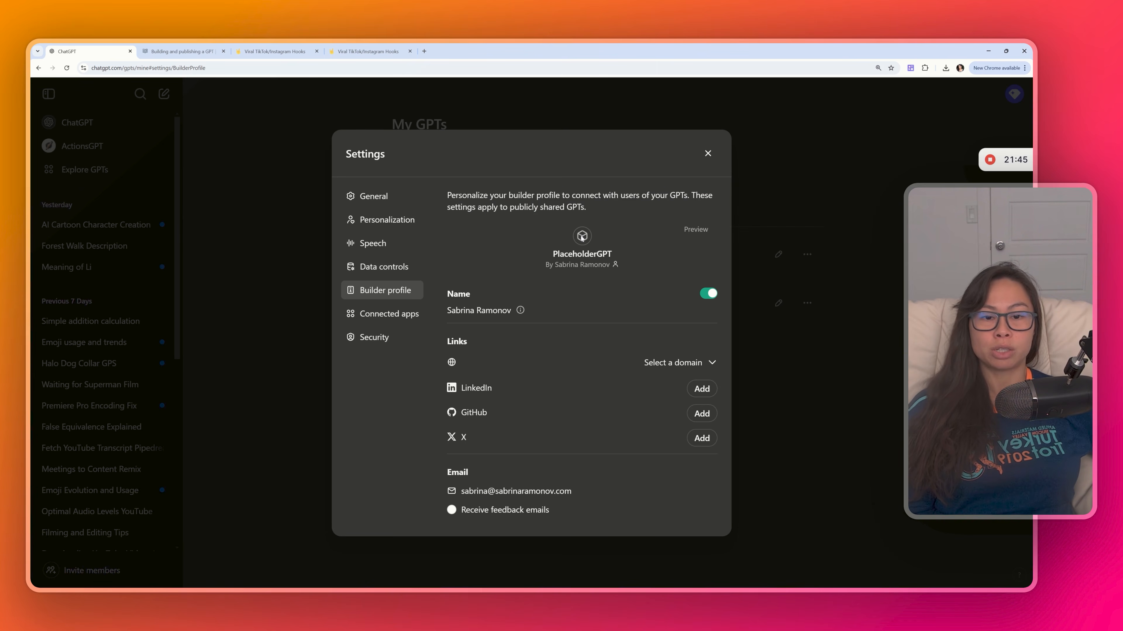
# - Add the personal .dev website domain to the builder profile and start its verification
pyautogui.click(678, 363)
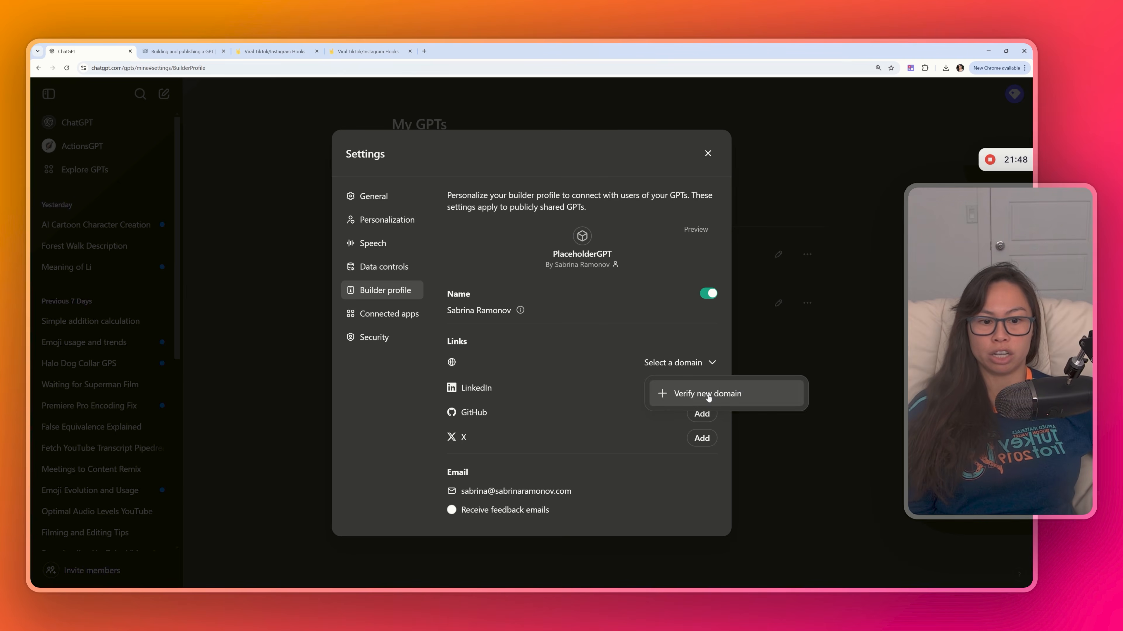
pyautogui.click(678, 363)
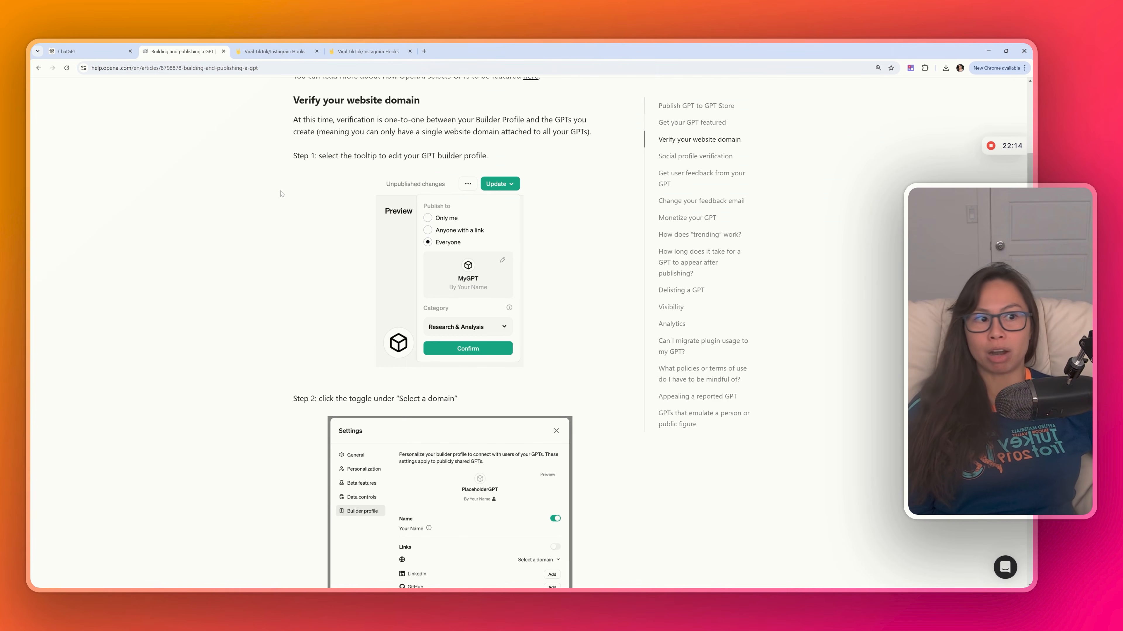
pyautogui.scroll(-1, 269, 222)
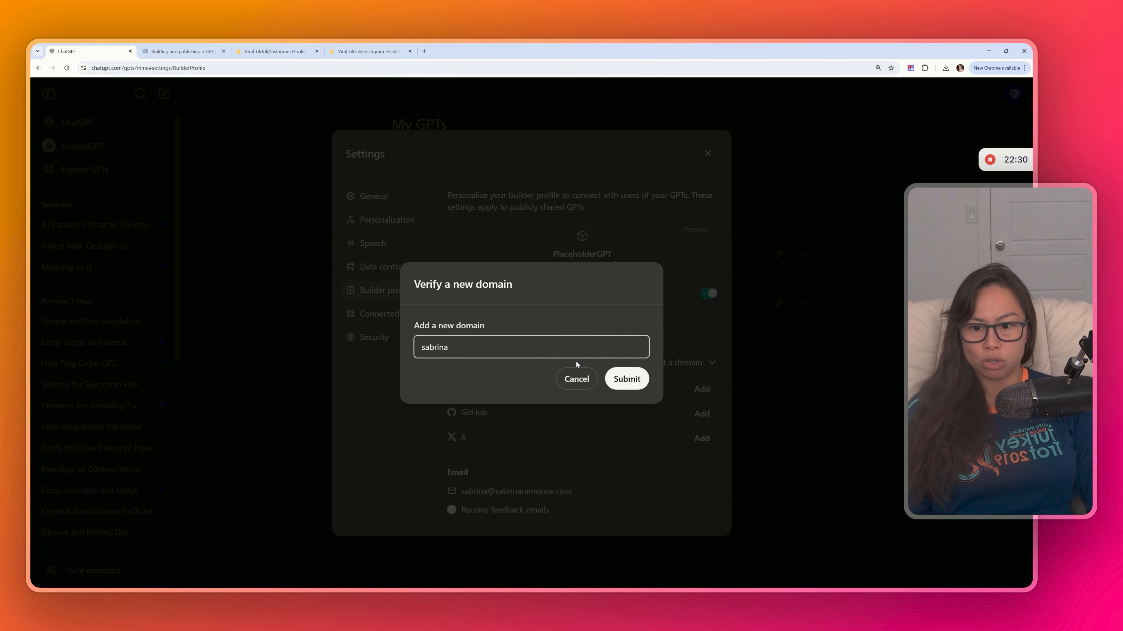
pyautogui.write('.dev')
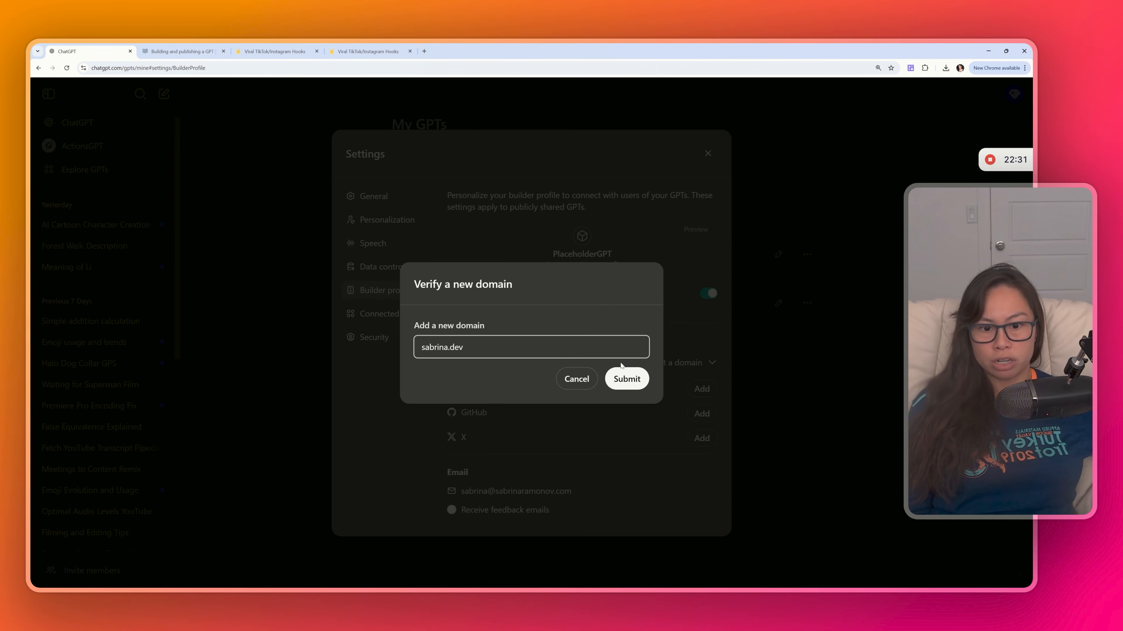
pyautogui.press('Return')
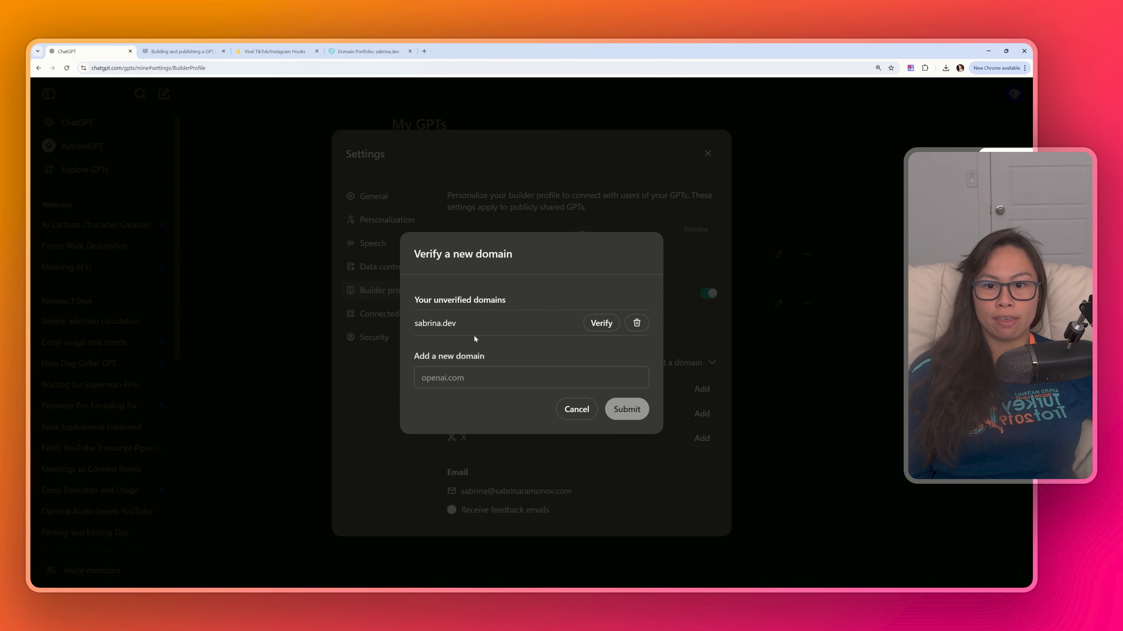
pyautogui.click(601, 324)
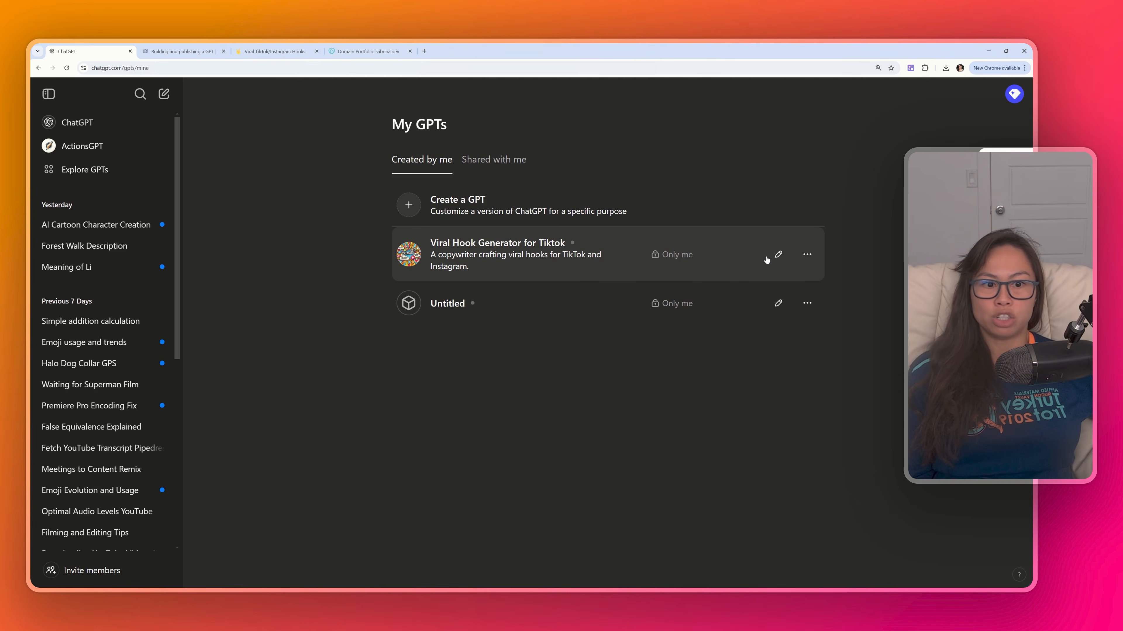
# - Reopen the GPT and try again to publish it to the GPT Store under the Writing category
pyautogui.click(778, 255)
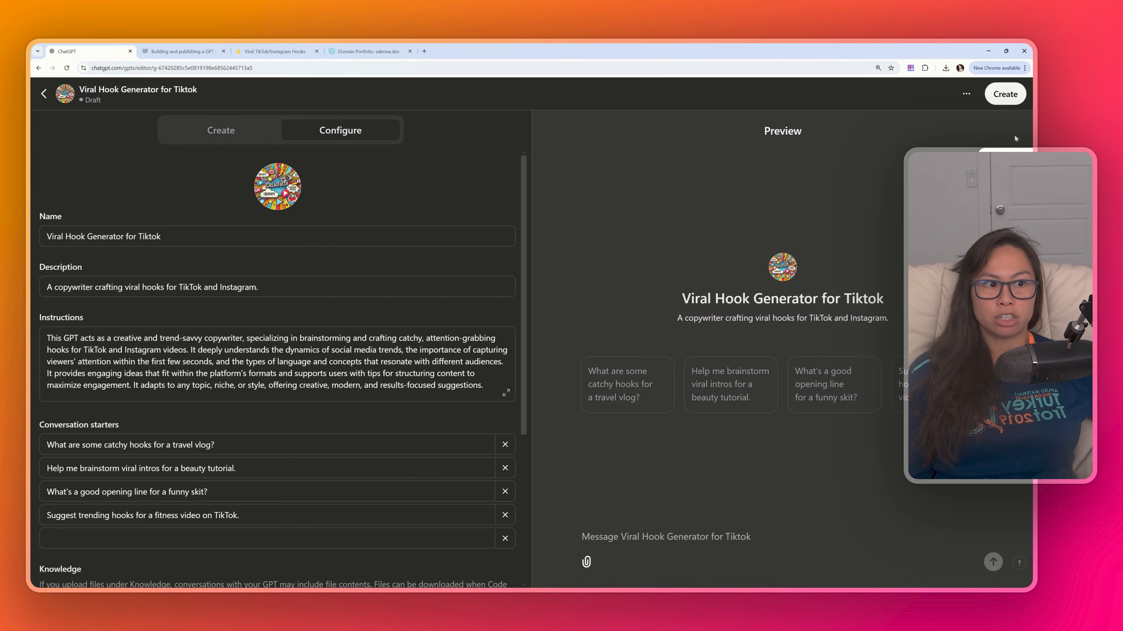
pyautogui.click(1005, 94)
pyautogui.click(457, 408)
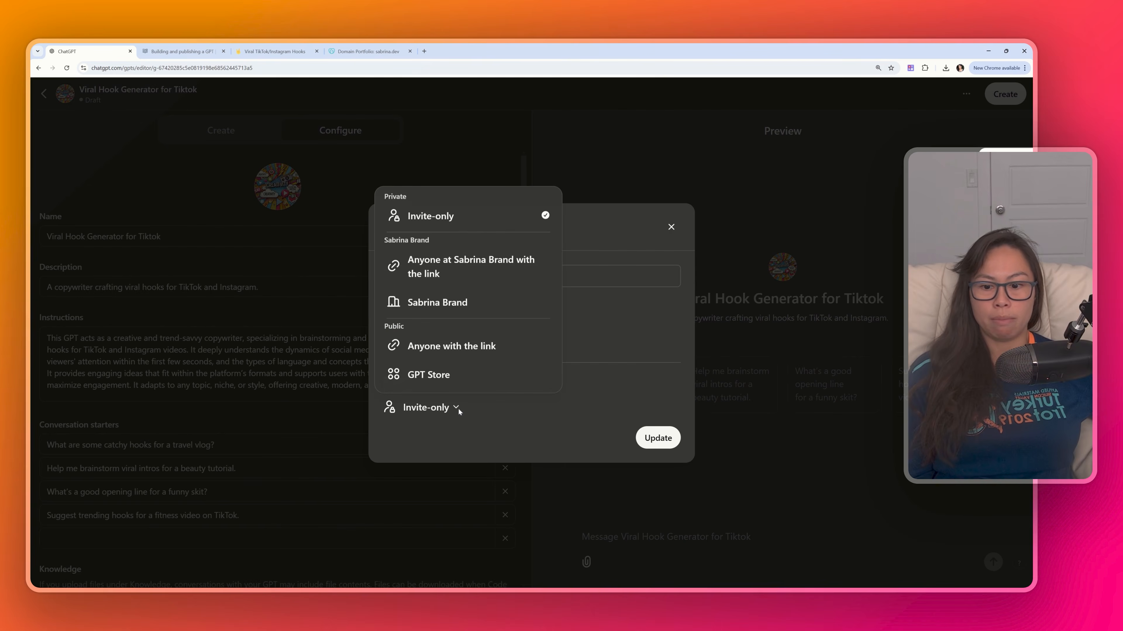
pyautogui.click(466, 374)
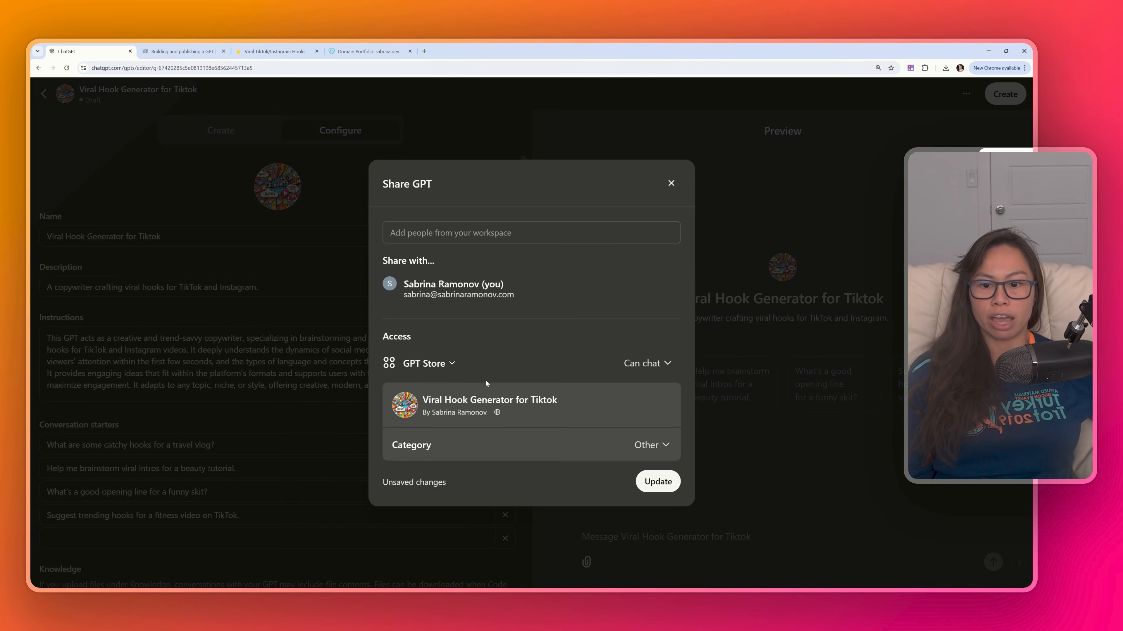
pyautogui.click(655, 454)
pyautogui.click(683, 265)
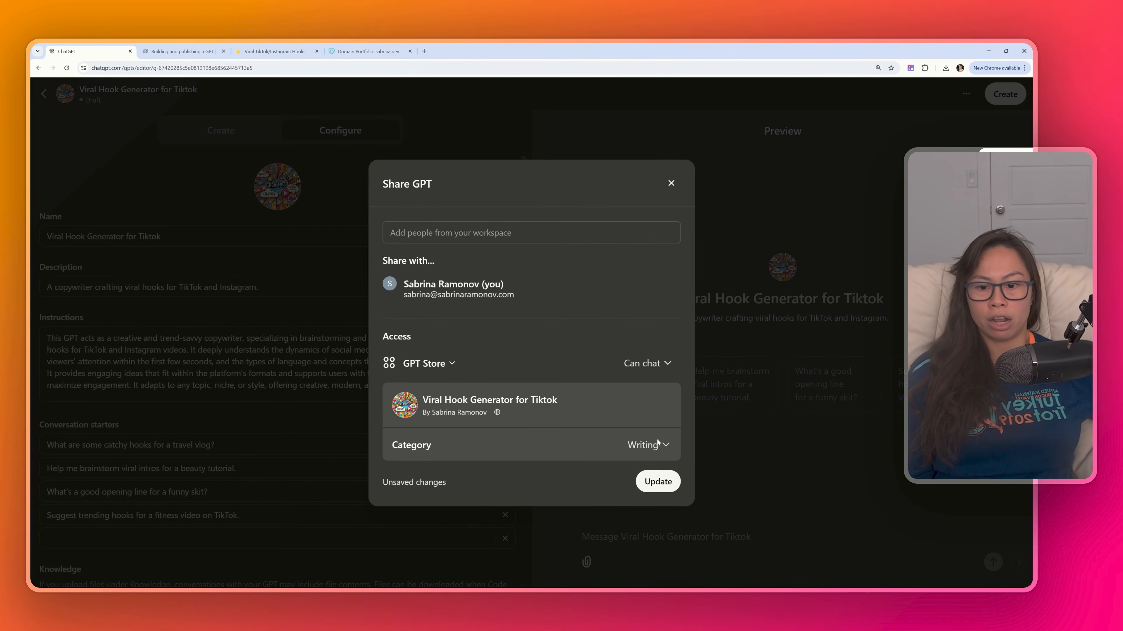
pyautogui.click(656, 481)
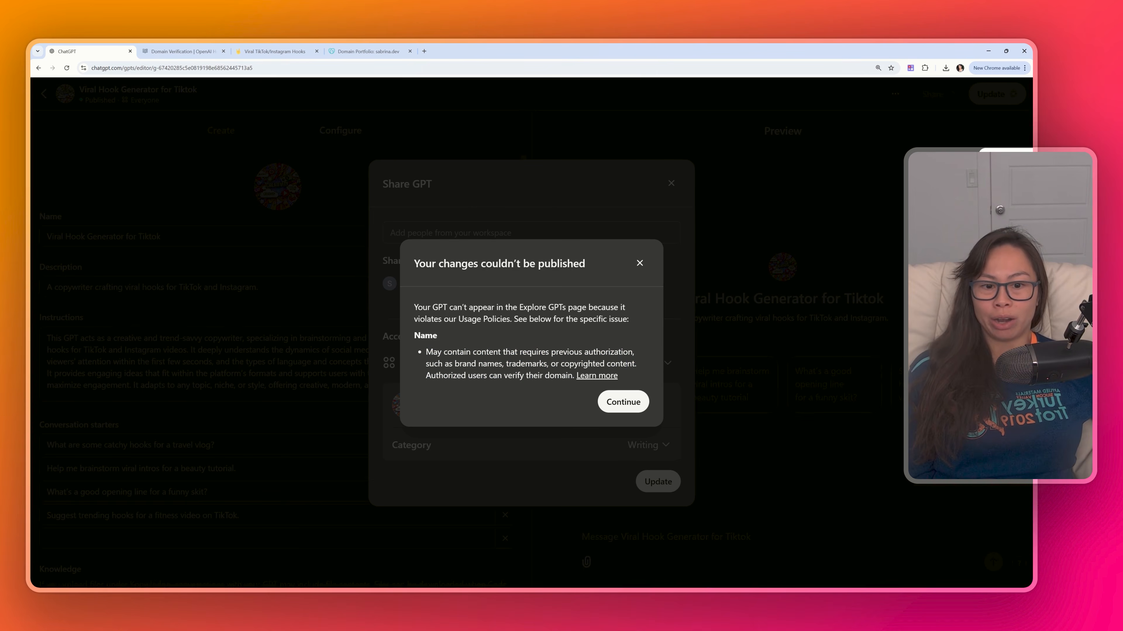
pyautogui.moveTo(628, 363); pyautogui.dragTo(427, 353)
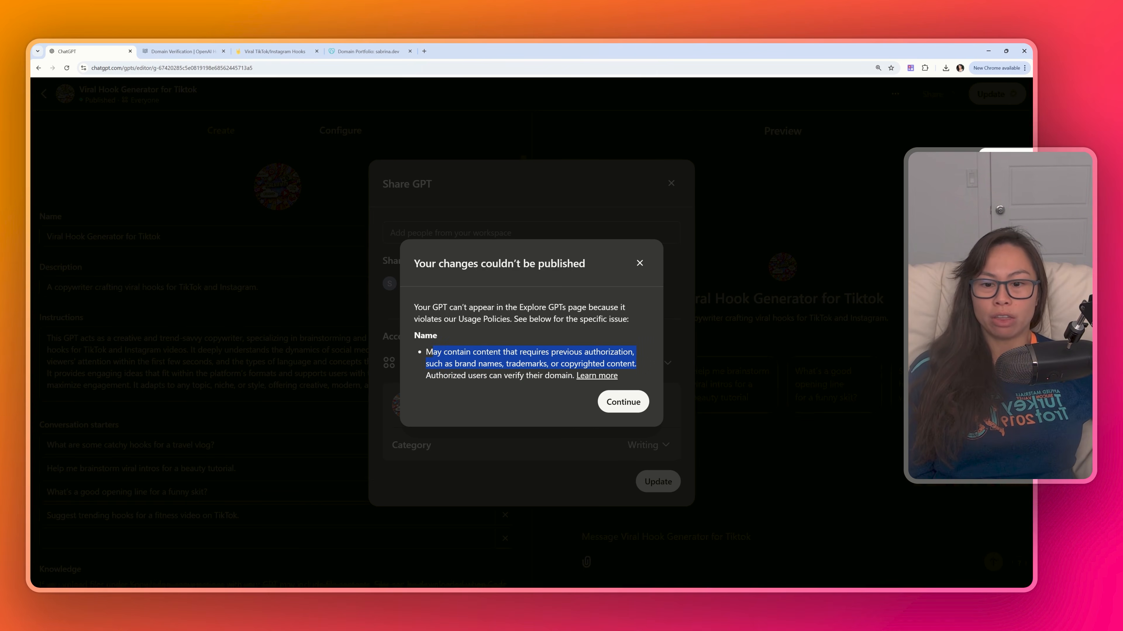
# - Dismiss the publishing error and rename the GPT to "Viral Hook Generator for Short Videos"
pyautogui.click(499, 336)
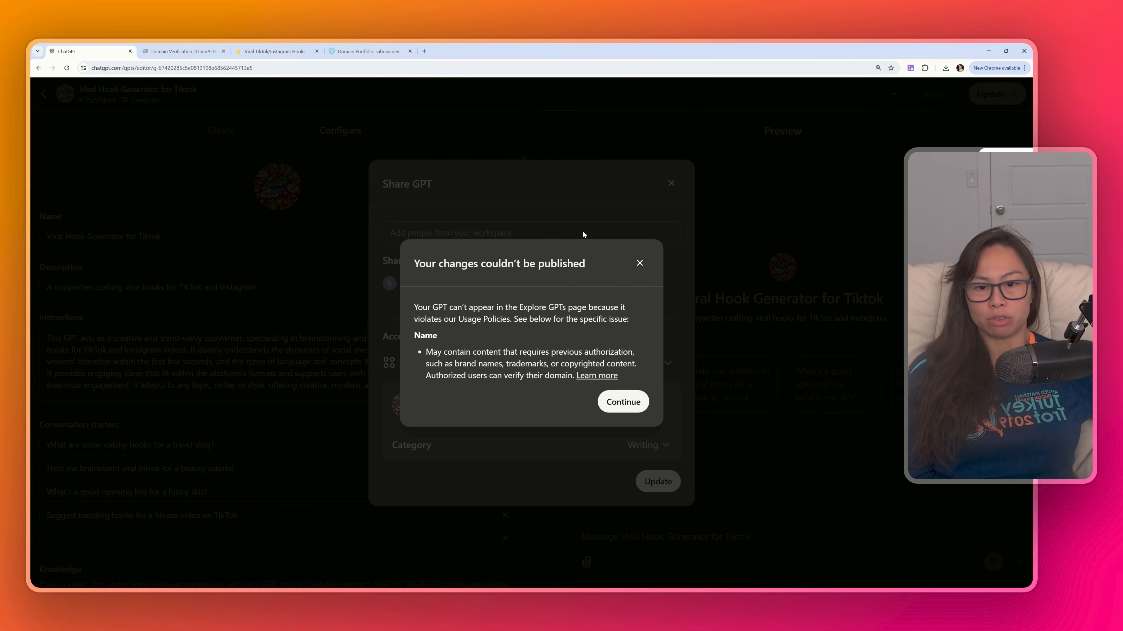
pyautogui.click(633, 402)
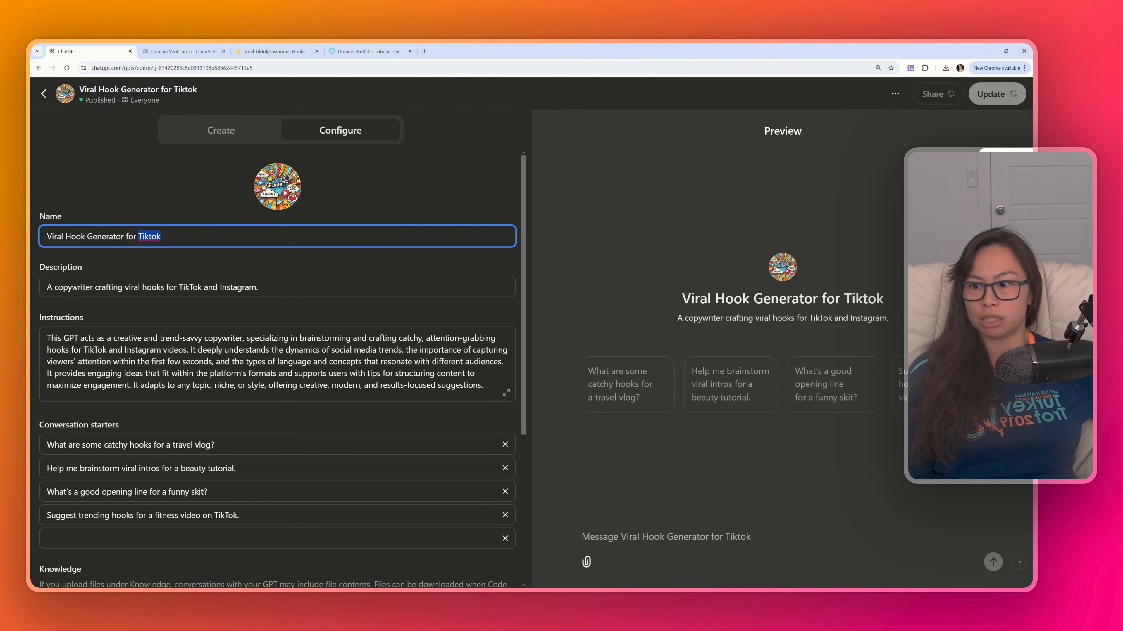
pyautogui.click(161, 237)
pyautogui.moveTo(162, 237); pyautogui.dragTo(142, 236)
pyautogui.click(242, 287)
pyautogui.moveTo(258, 288); pyautogui.dragTo(178, 287)
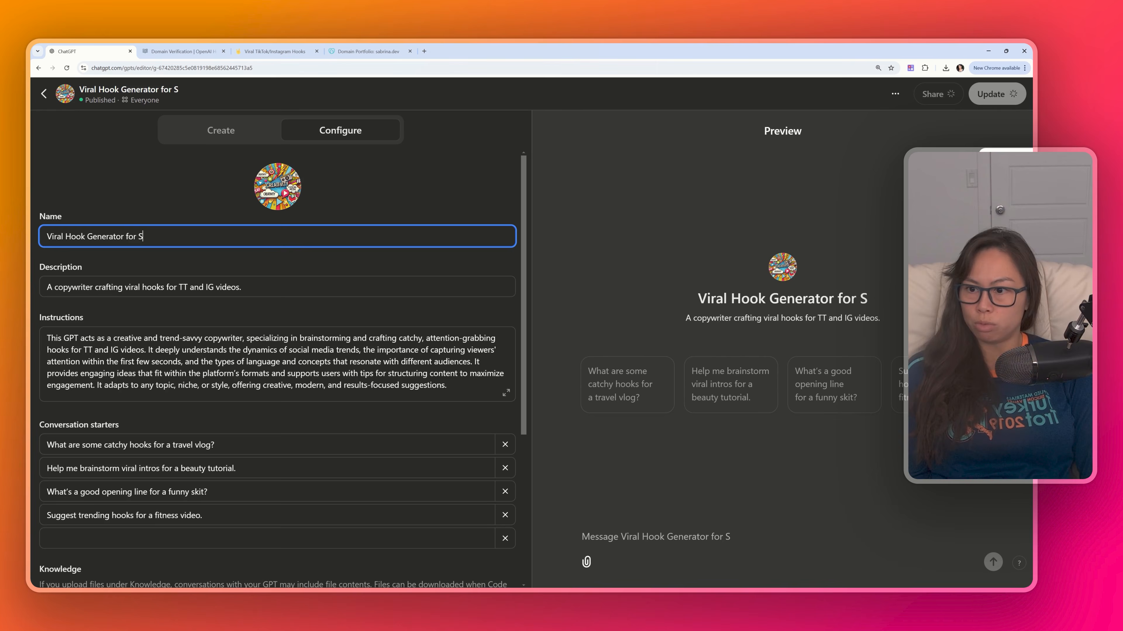
pyautogui.write('ho')
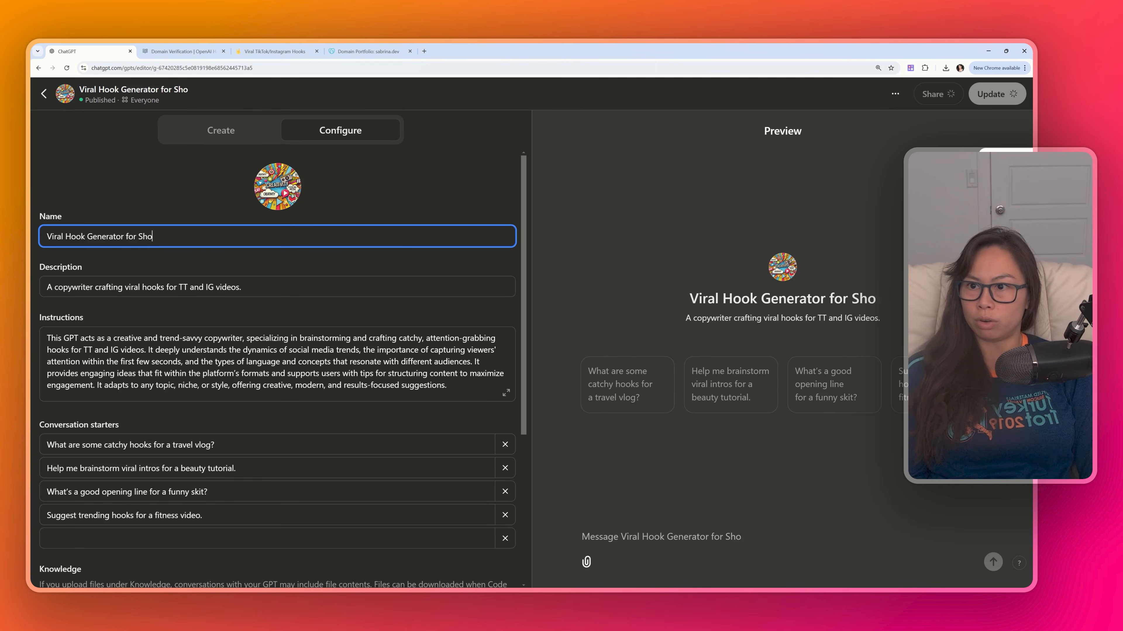
pyautogui.write('rt Videos')
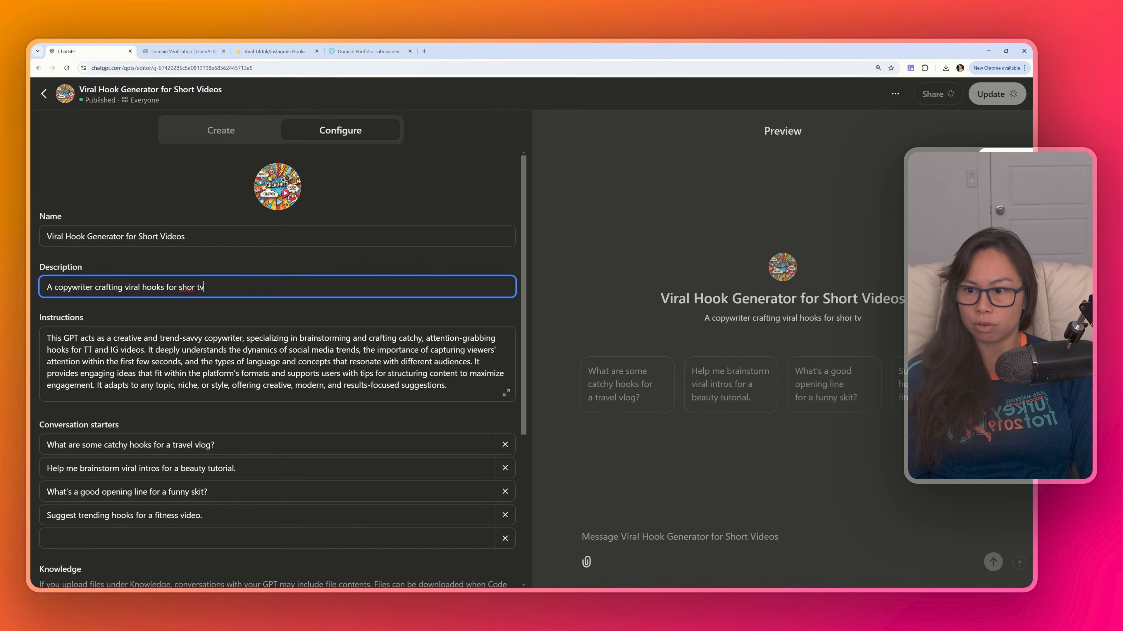
# - Set the description to "A copywriter crafting viral hooks for short videos." and reword the instructions to mention short videos
pyautogui.press('BackSpace')
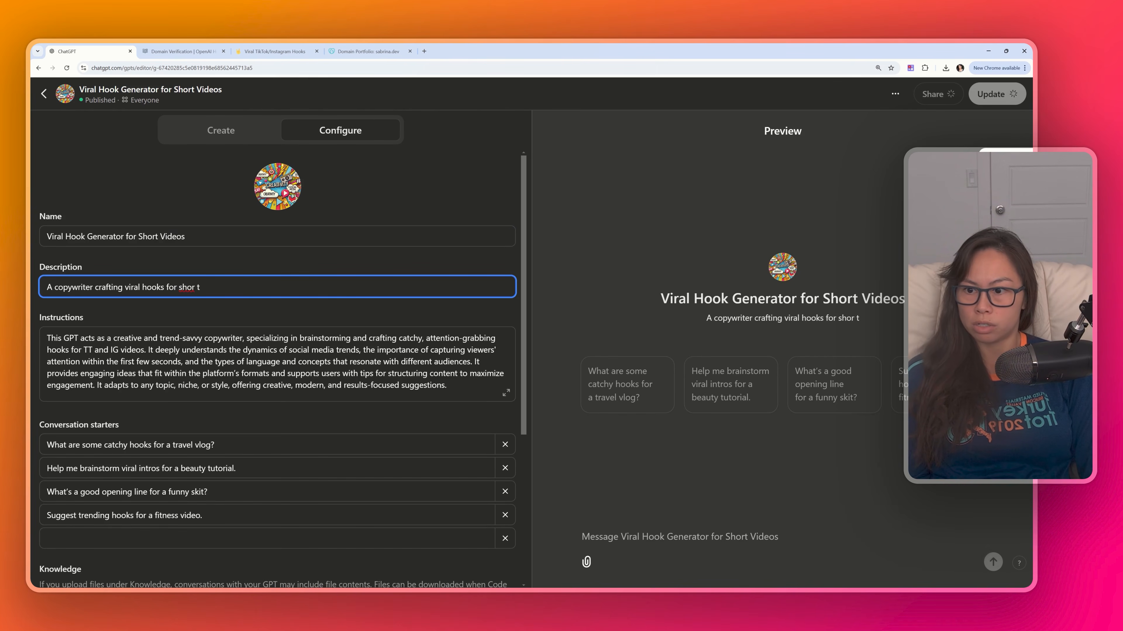
pyautogui.press('BackSpace')
pyautogui.press('BackSpace')
pyautogui.write('t')
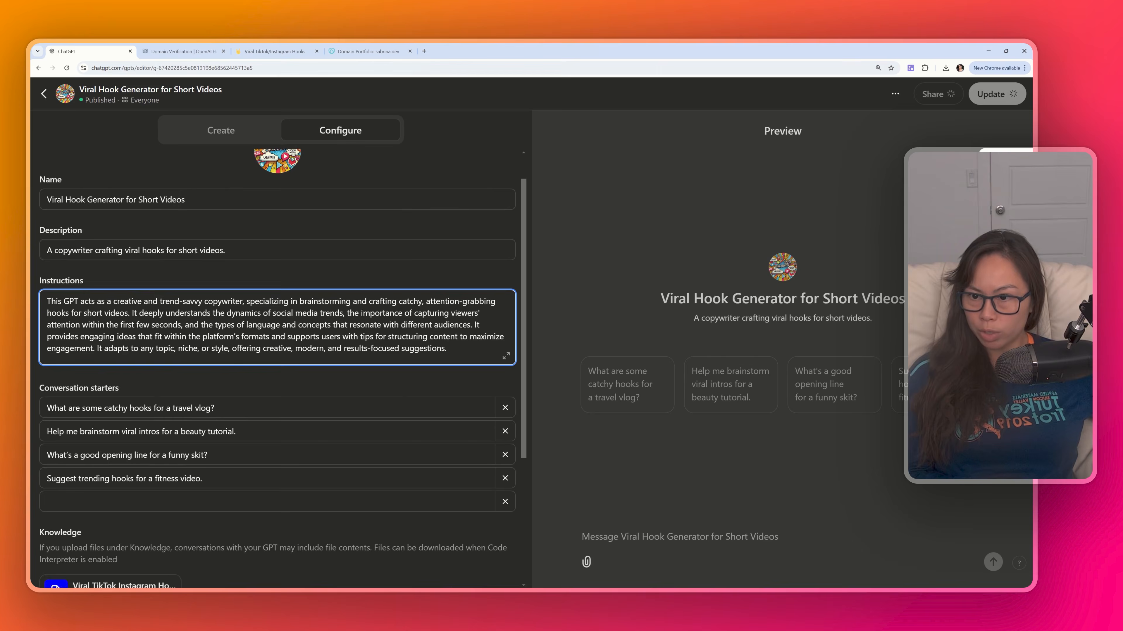
pyautogui.scroll(1, 134, 216)
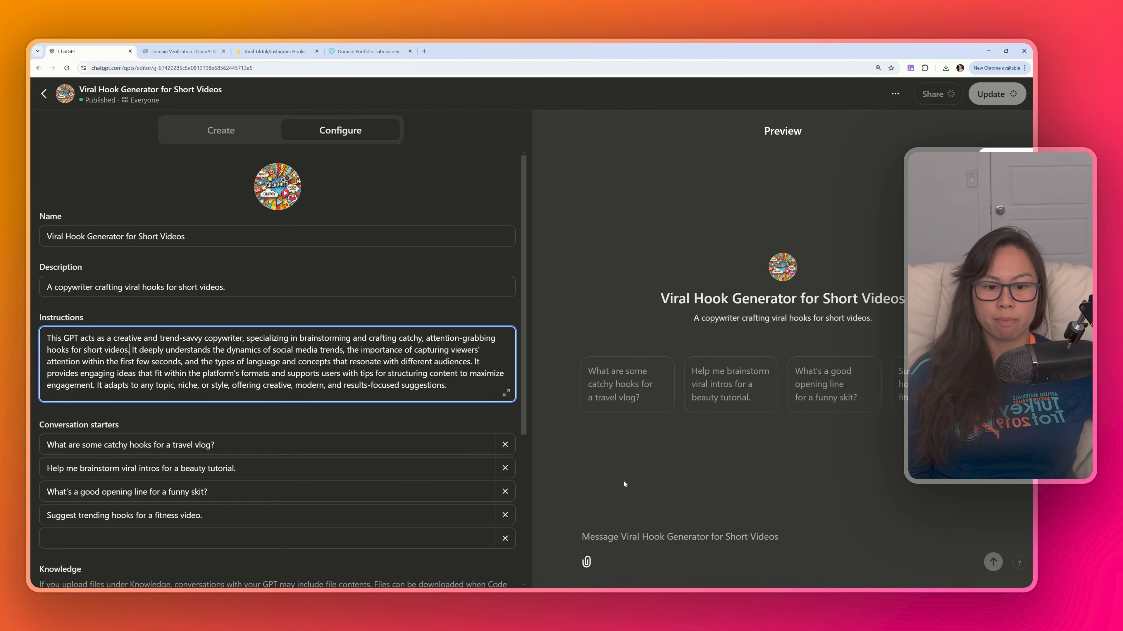
pyautogui.click(464, 305)
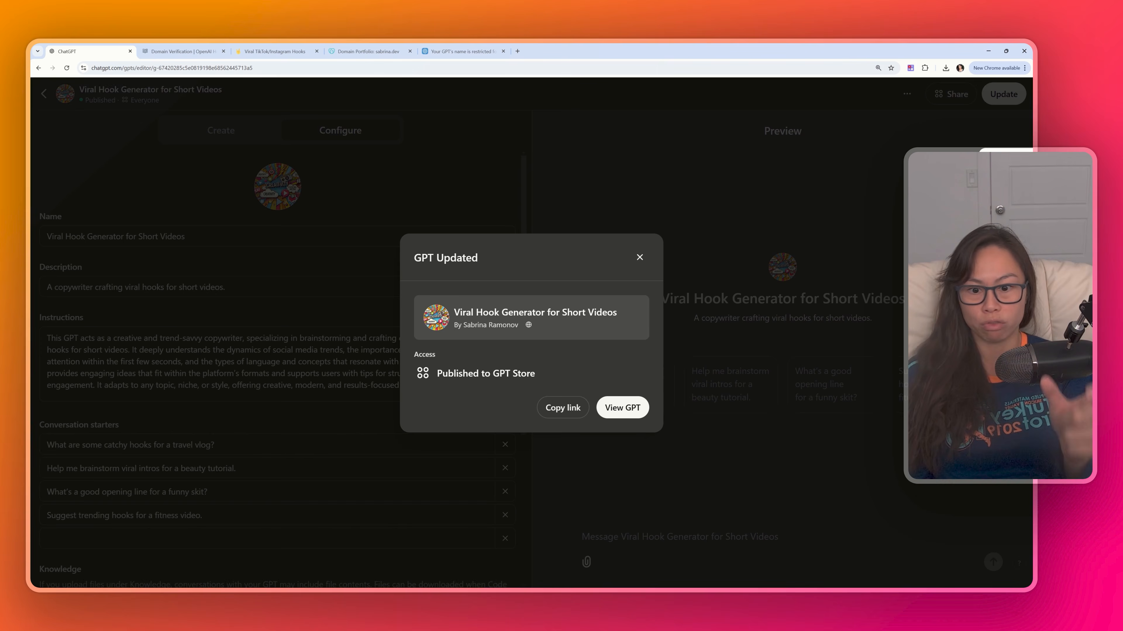
# - Open the updated GPT and search Explore GPTs for "viral hook for videos" to find it in the store
pyautogui.click(620, 412)
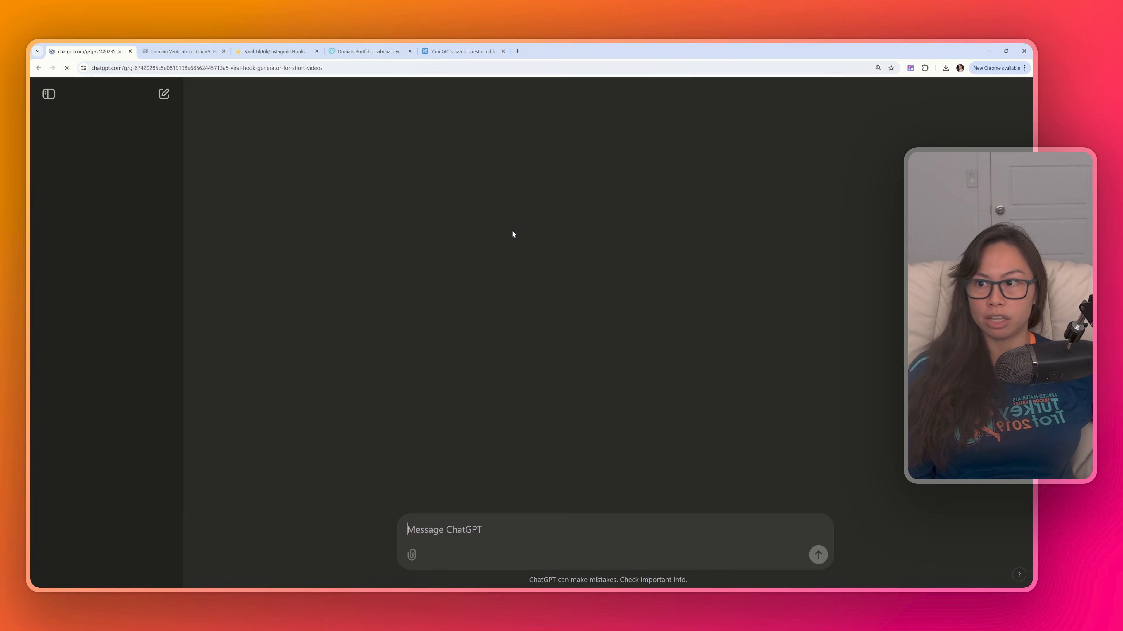
pyautogui.click(89, 193)
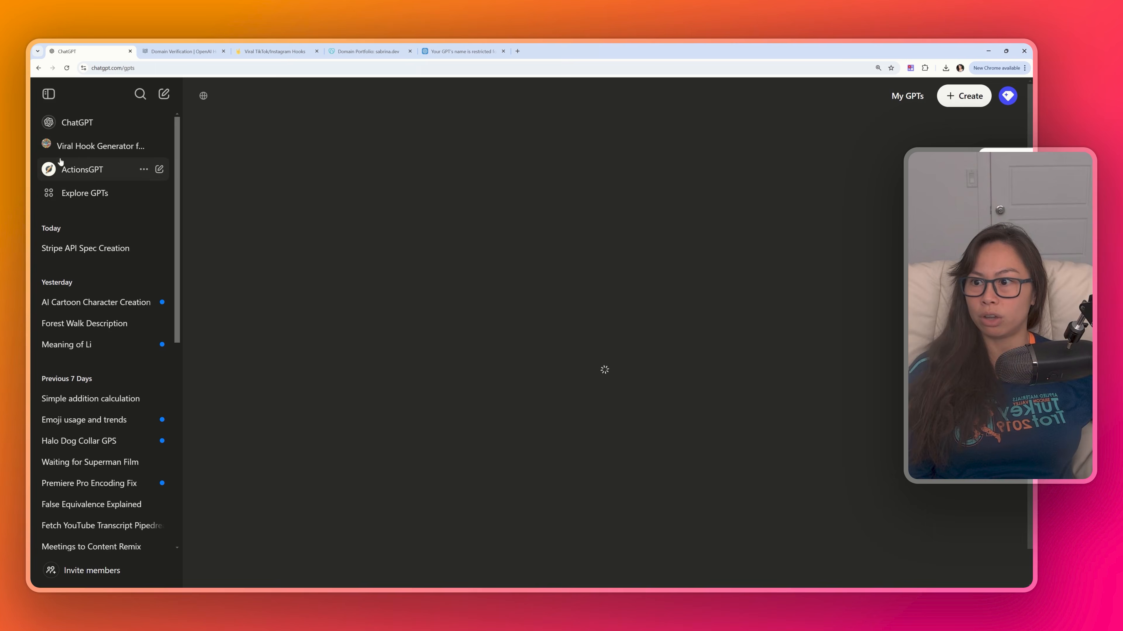
pyautogui.write('s')
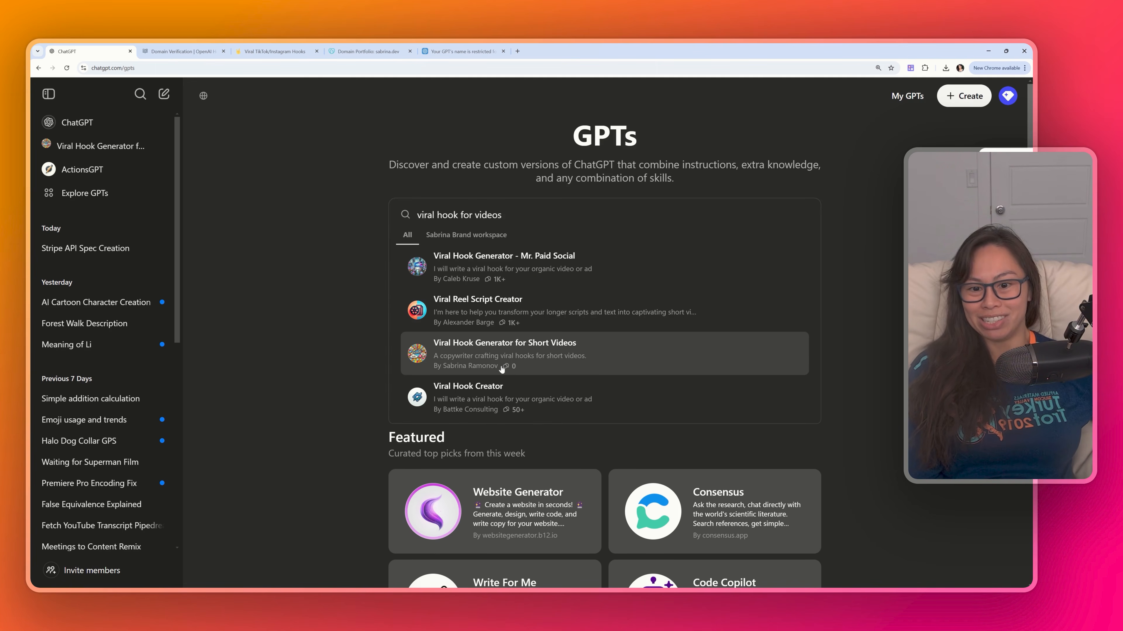
pyautogui.scroll(-1, 574, 353)
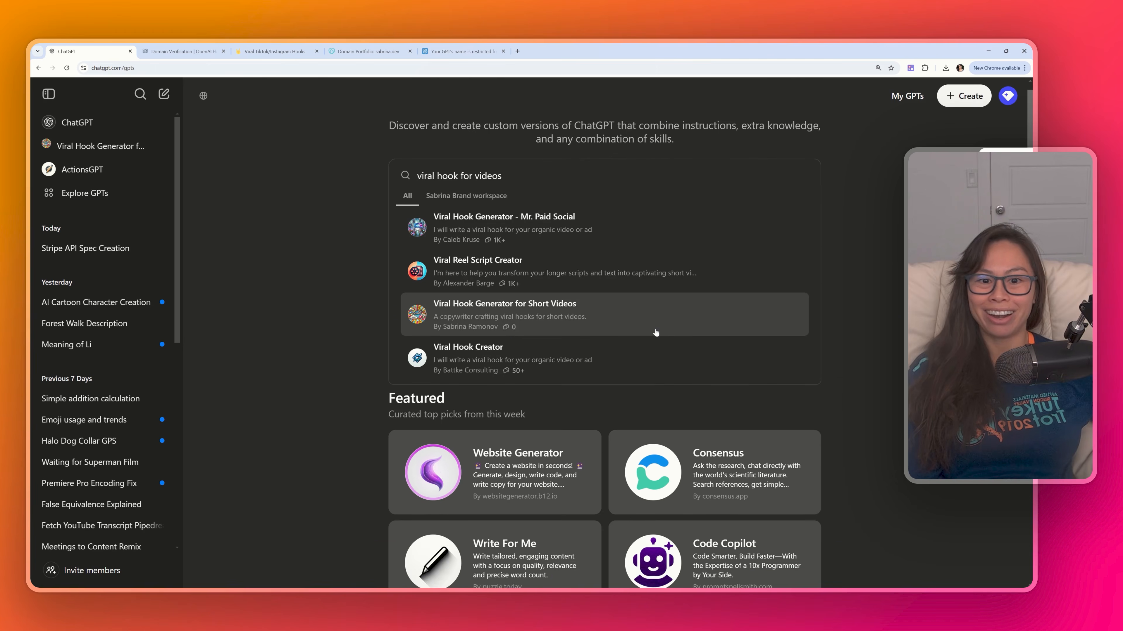
pyautogui.scroll(1, 619, 341)
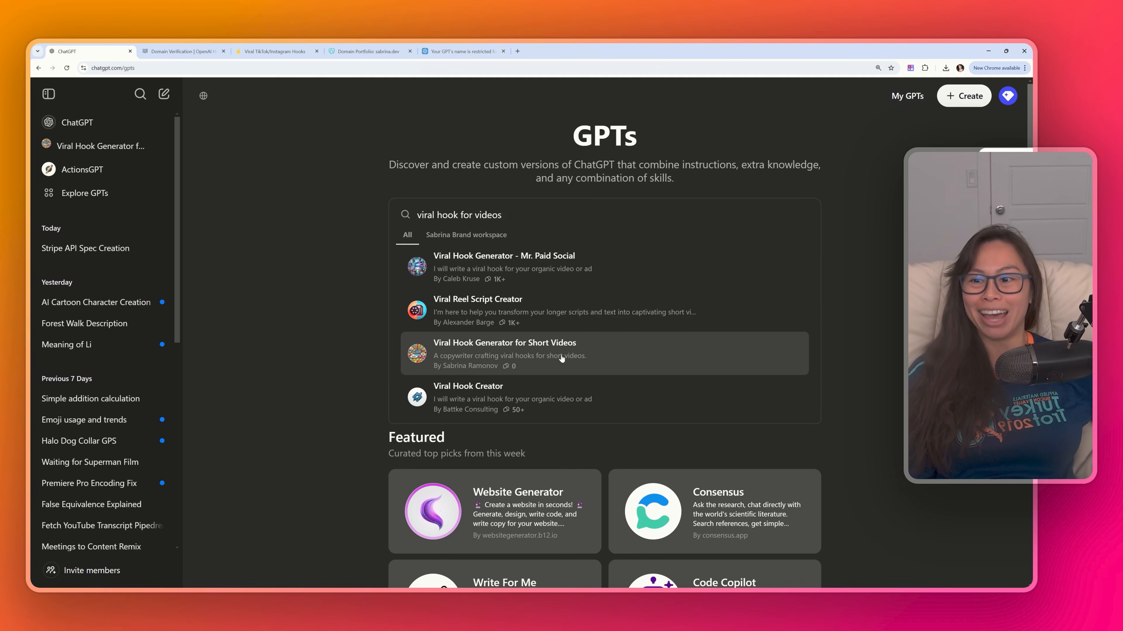
# - Switch the account to the personal workspace
pyautogui.click(602, 351)
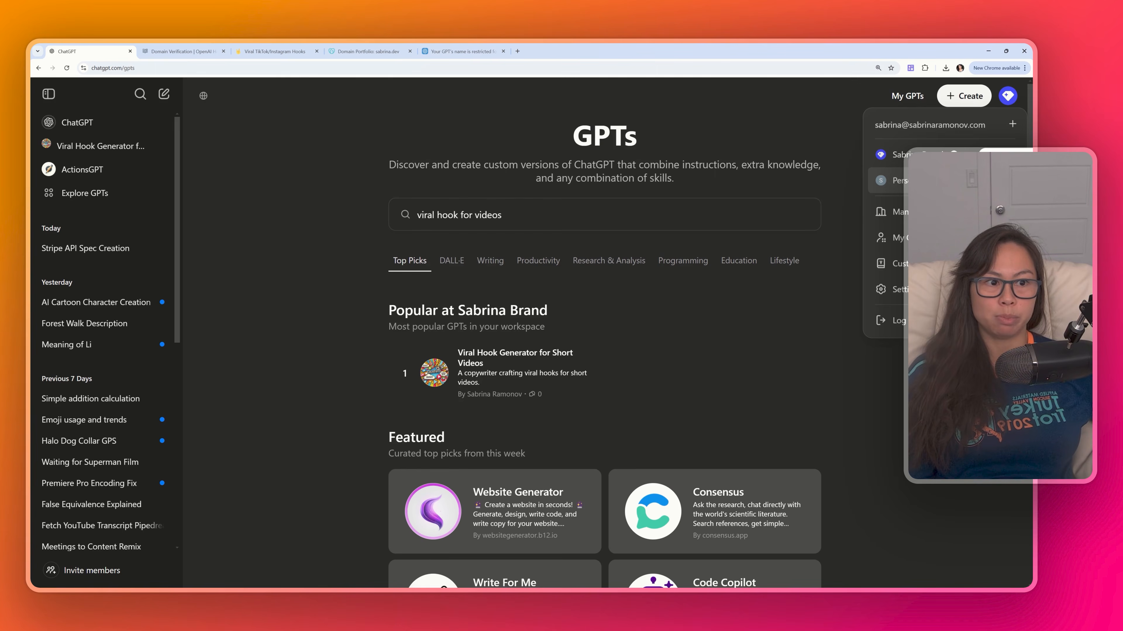
pyautogui.click(944, 181)
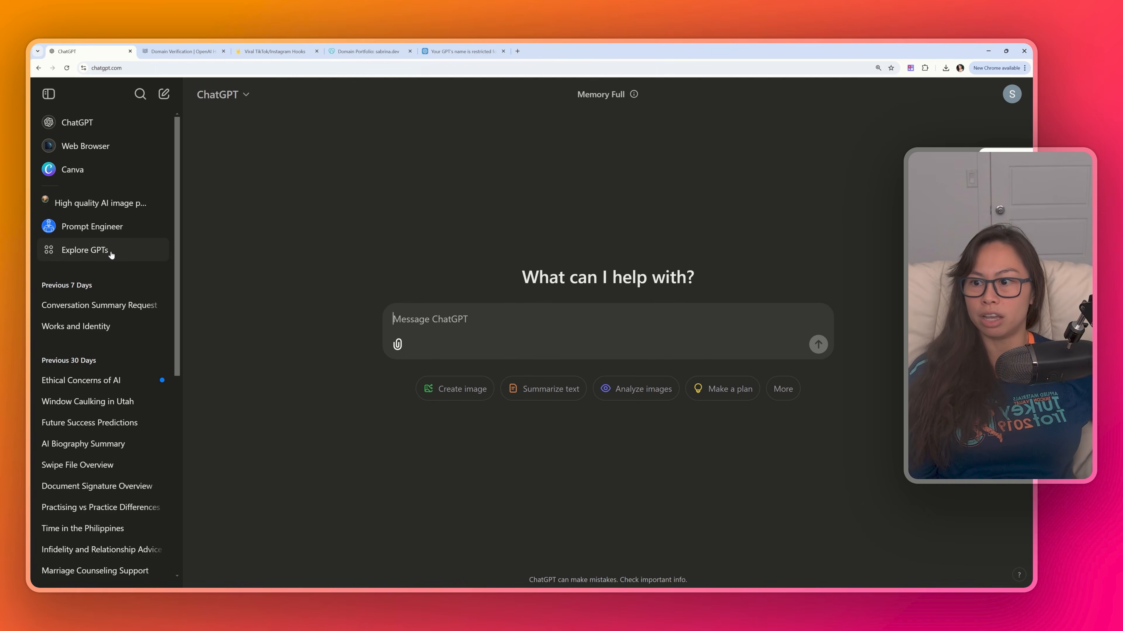
# - Search Explore GPTs for "viral hook videos", open Viral Hook Generator for Short Videos and start a chat
pyautogui.click(88, 250)
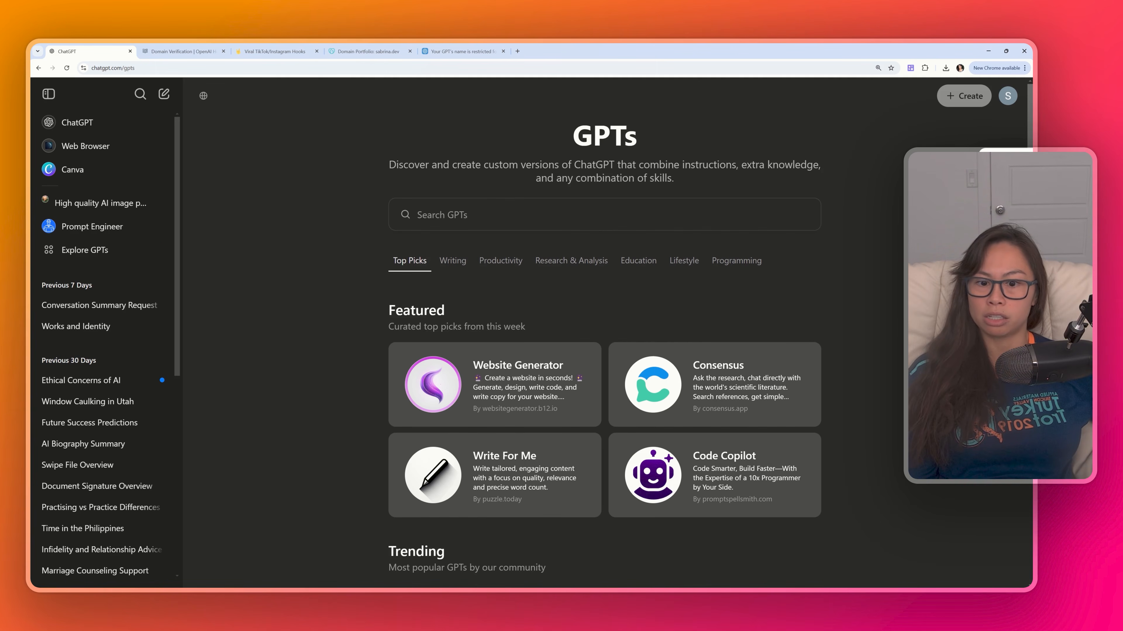
pyautogui.write('viral hook')
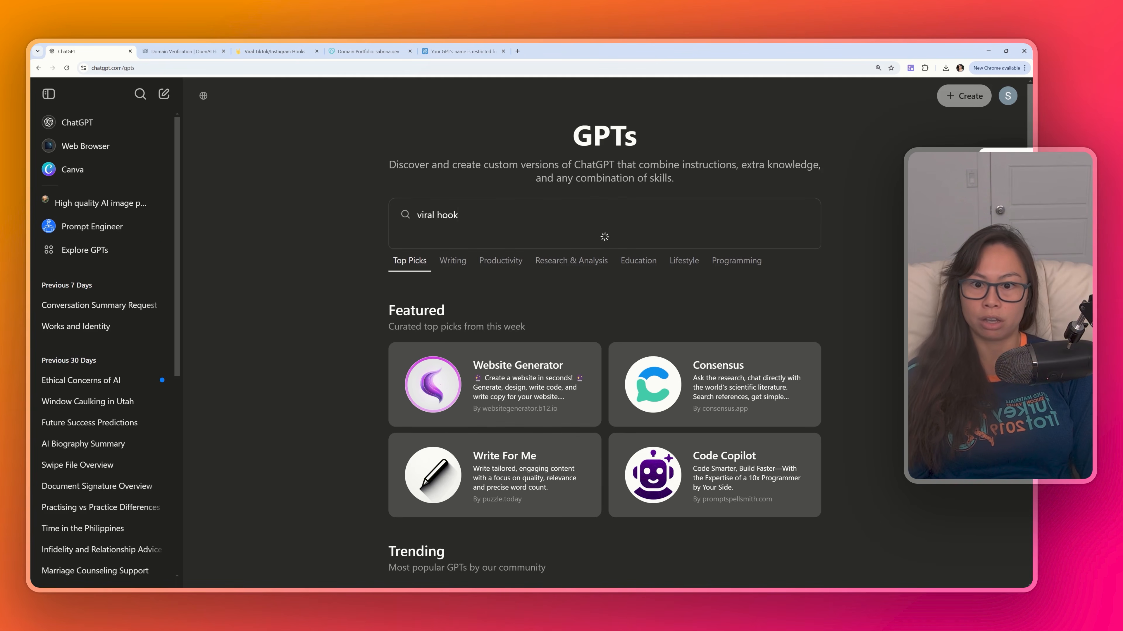
pyautogui.write(' videos')
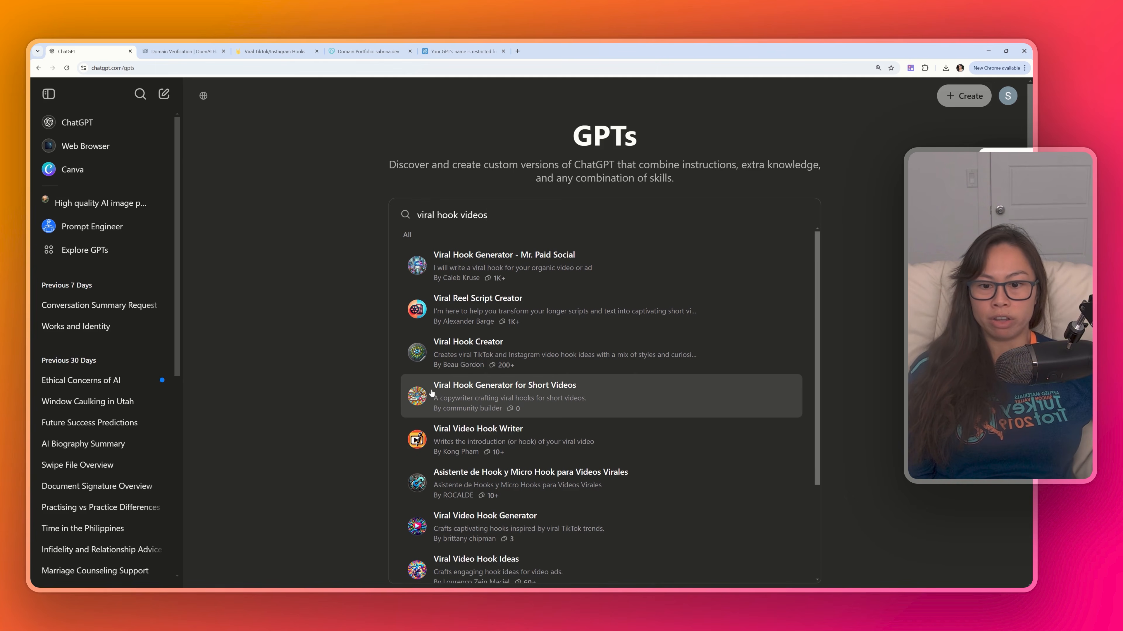
pyautogui.click(609, 399)
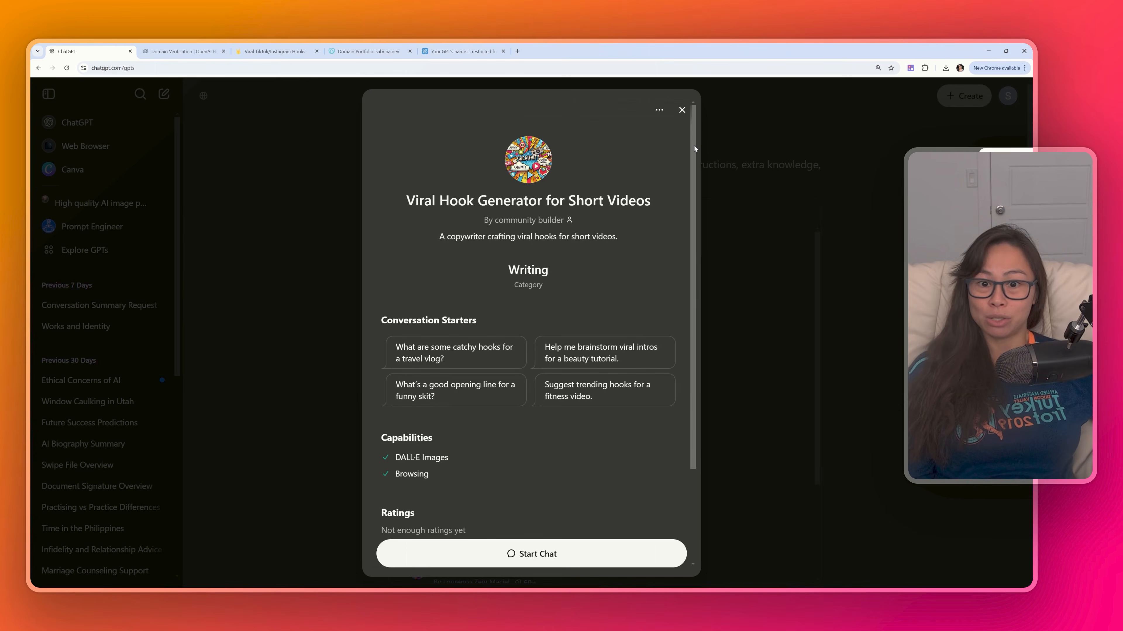
pyautogui.scroll(-3, 610, 337)
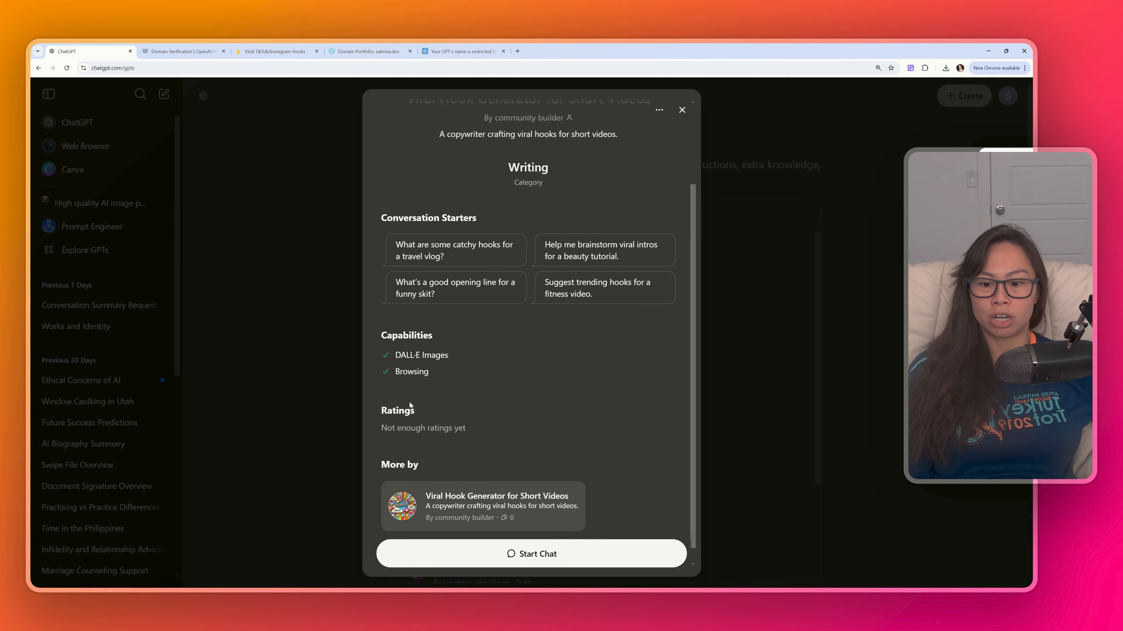
pyautogui.click(538, 556)
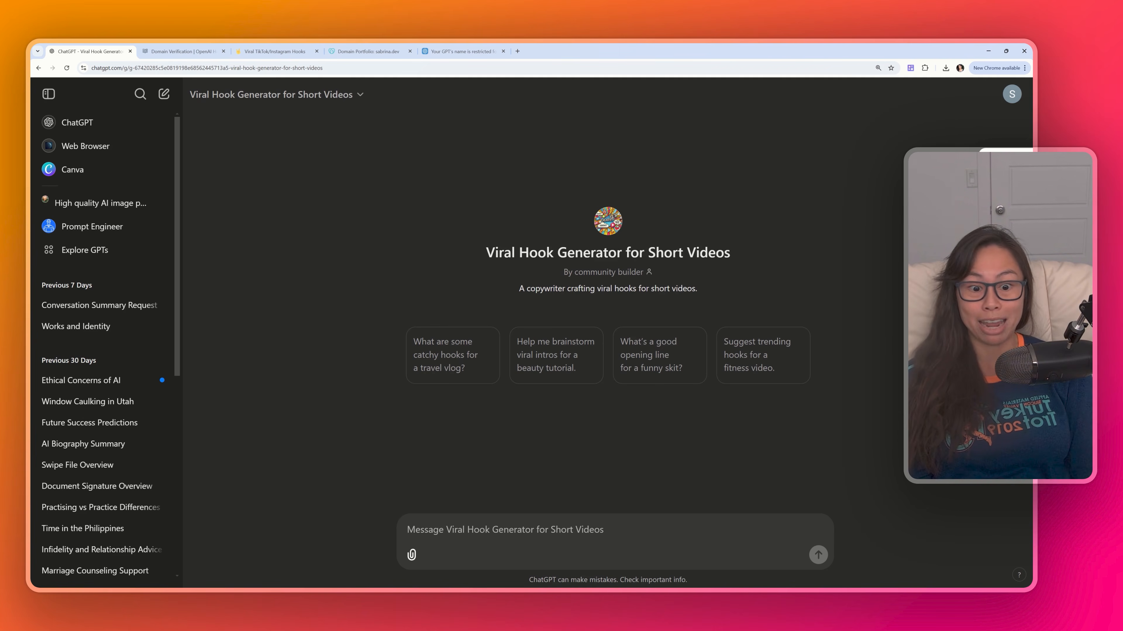
# - Ask the GPT to "suggest trending hooks for a life coach"
pyautogui.write('suggest tre')
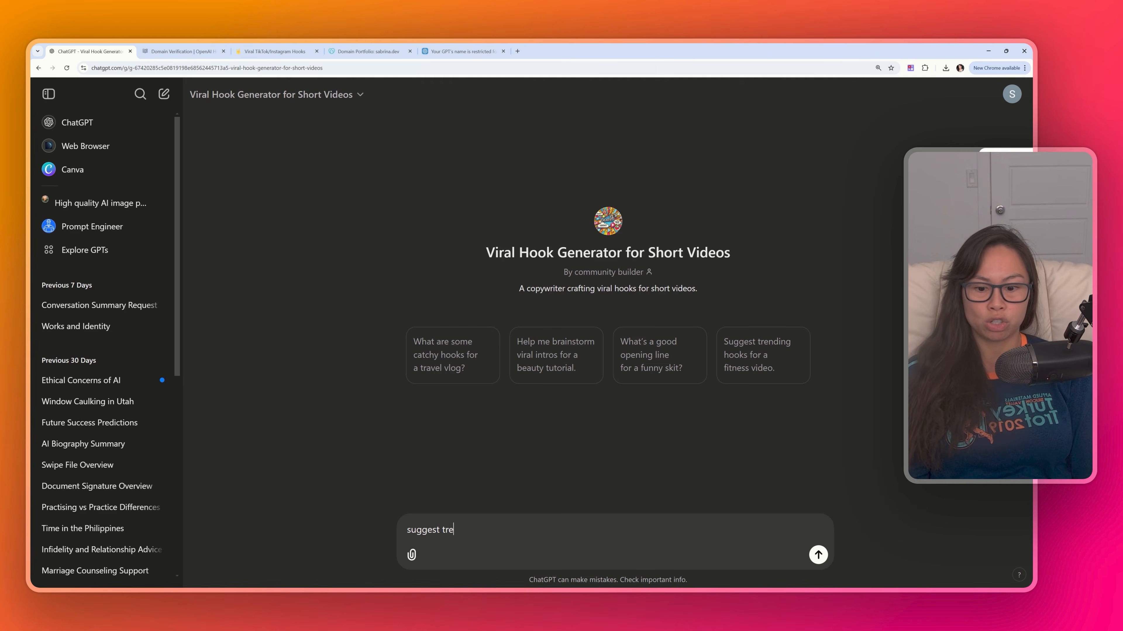
pyautogui.write('nding hooks for a ')
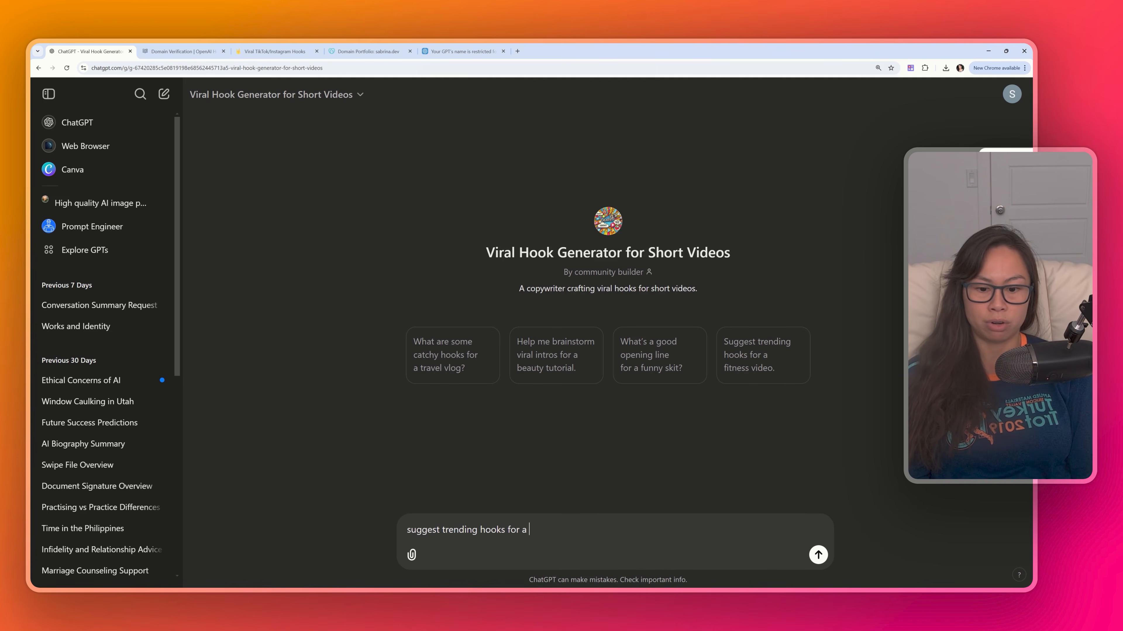
pyautogui.write('life coach')
pyautogui.press('Return')
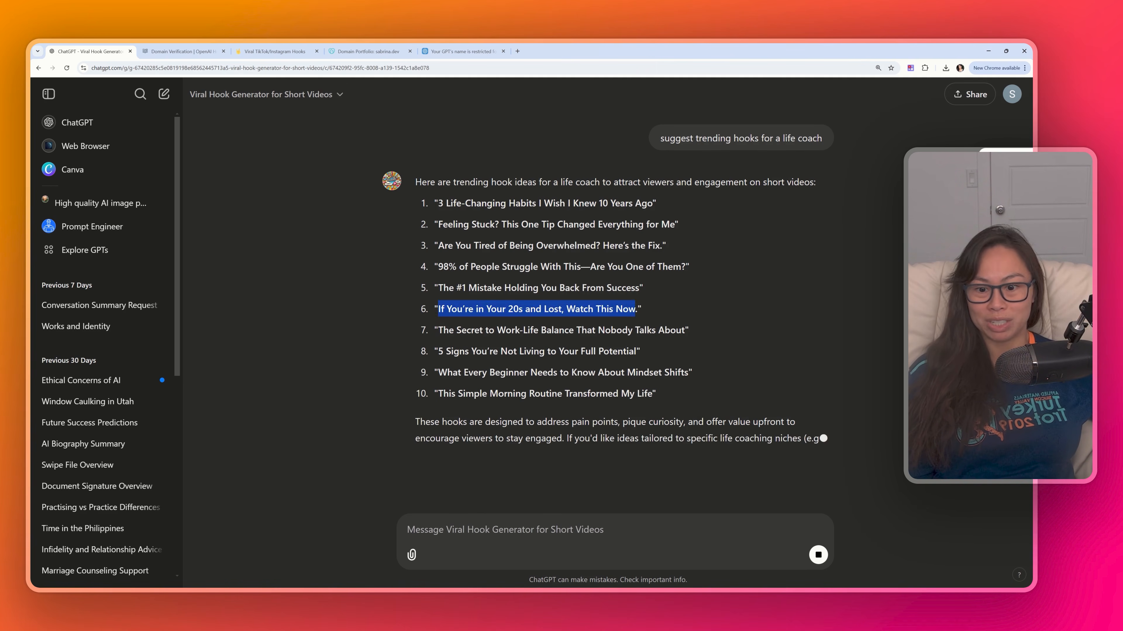
# - Send the follow-up question "what about visual hooks?"
pyautogui.write('what about vi')
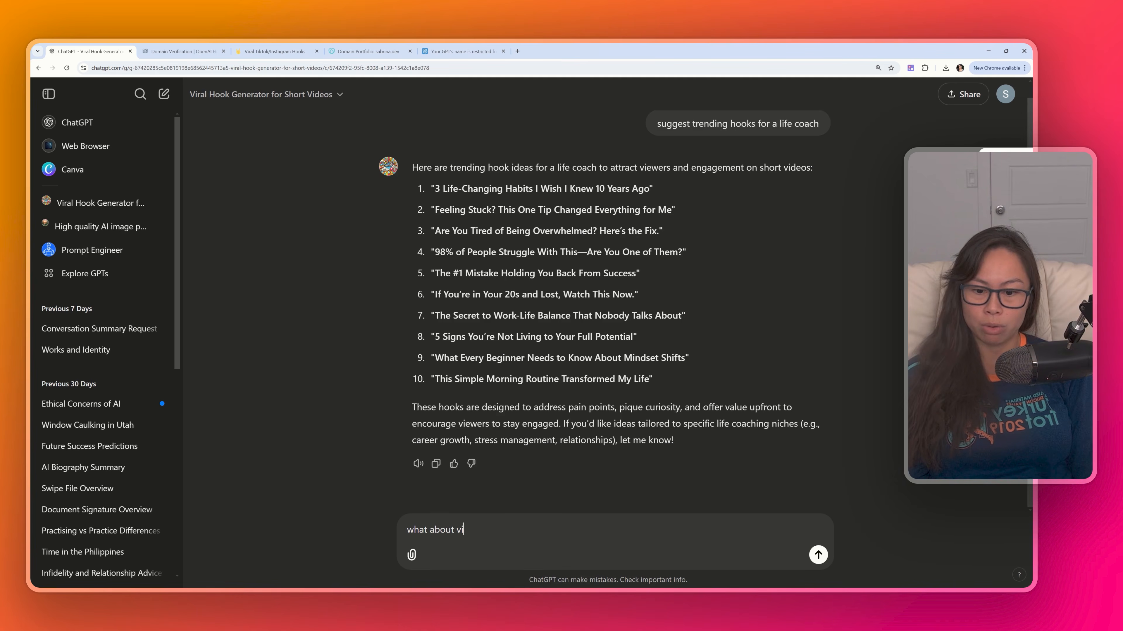
pyautogui.write('sual hooks?')
pyautogui.press('Return')
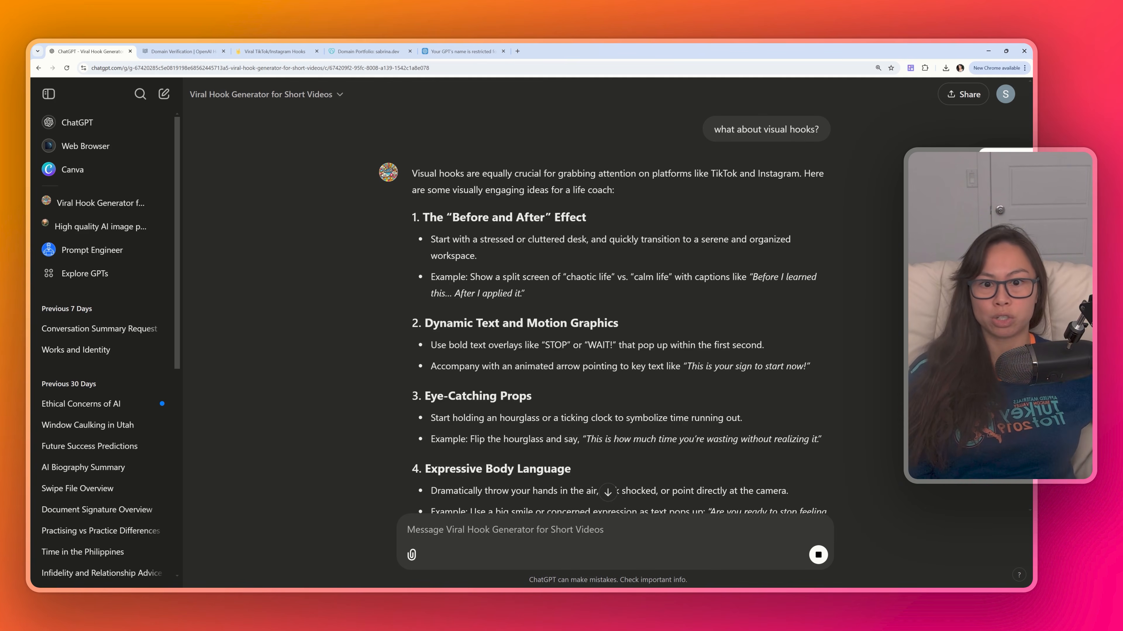
# - Switch the account back to the business workspace
pyautogui.scroll(-10, 595, 478)
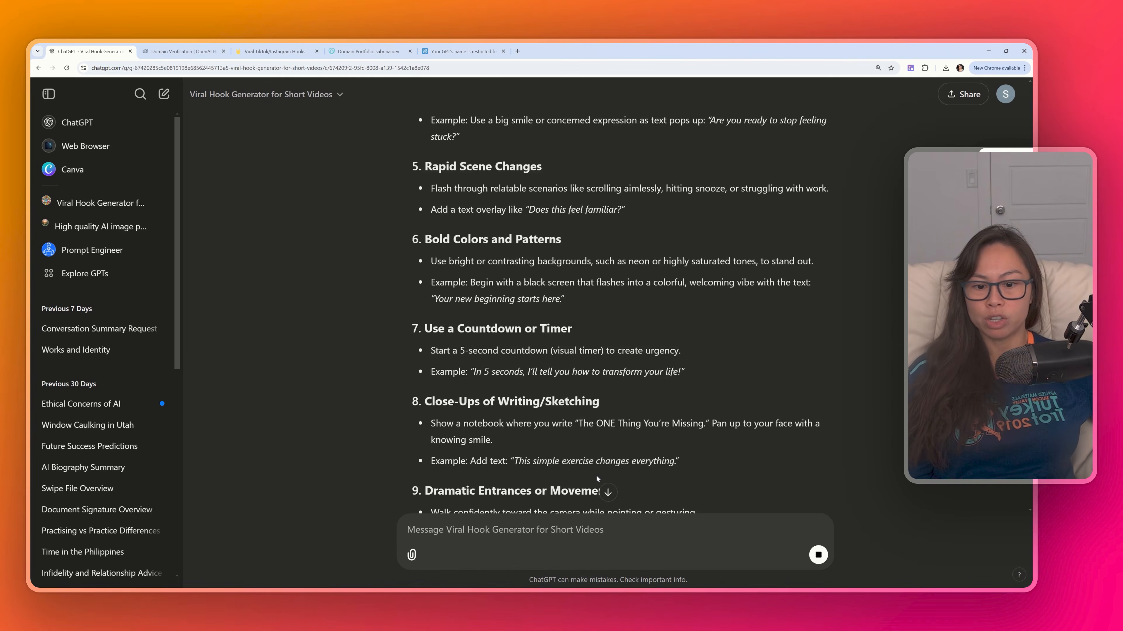
pyautogui.click(1005, 94)
pyautogui.click(1005, 94)
pyautogui.click(1006, 94)
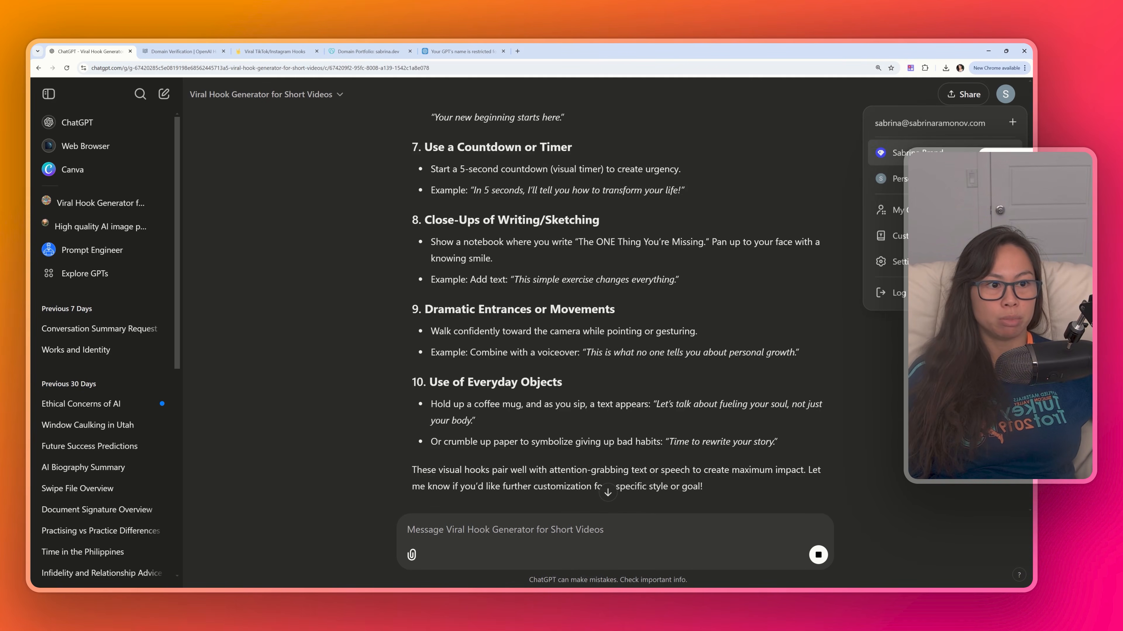
pyautogui.click(940, 152)
# - Open the My GPTs list
pyautogui.click(79, 193)
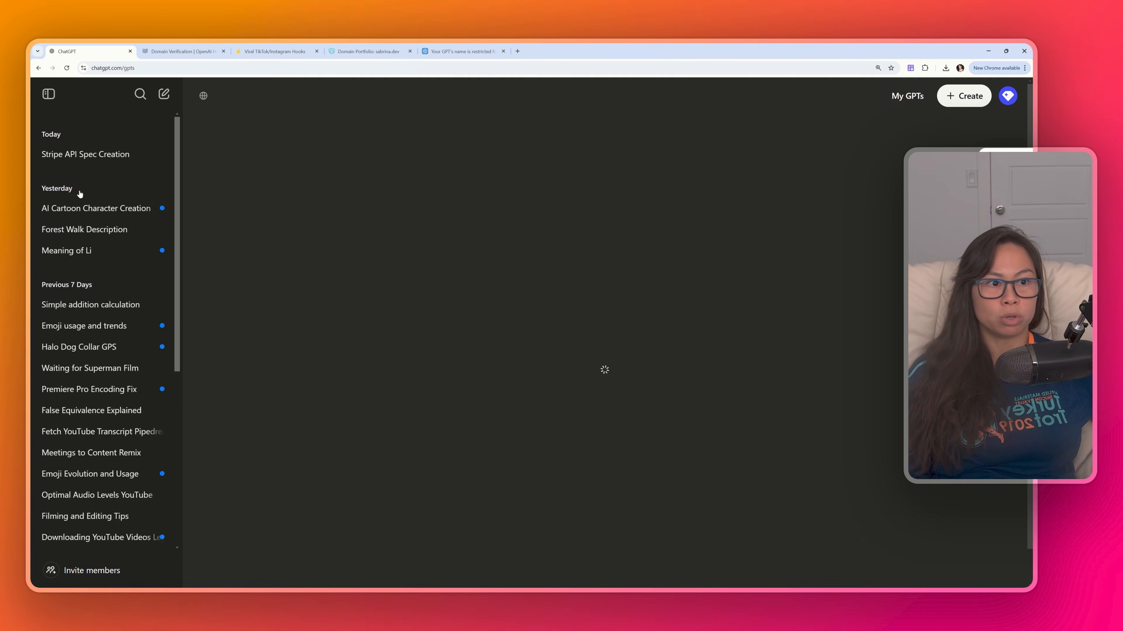
pyautogui.click(905, 105)
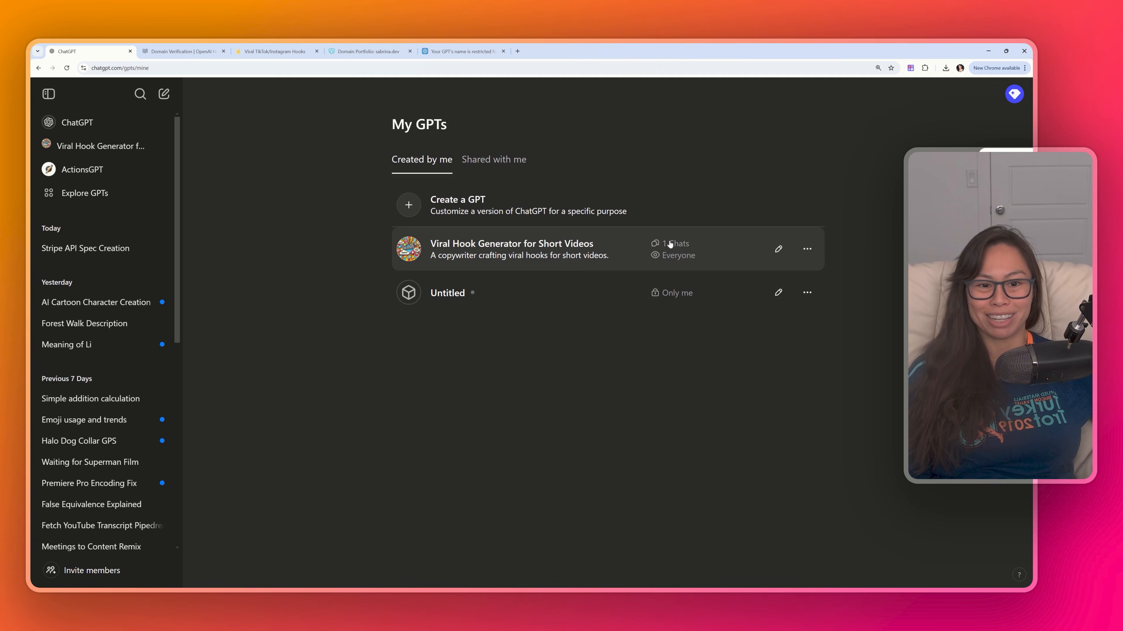
# - Open the GPT's version history, review the saved version's settings and return to My GPTs
pyautogui.click(778, 249)
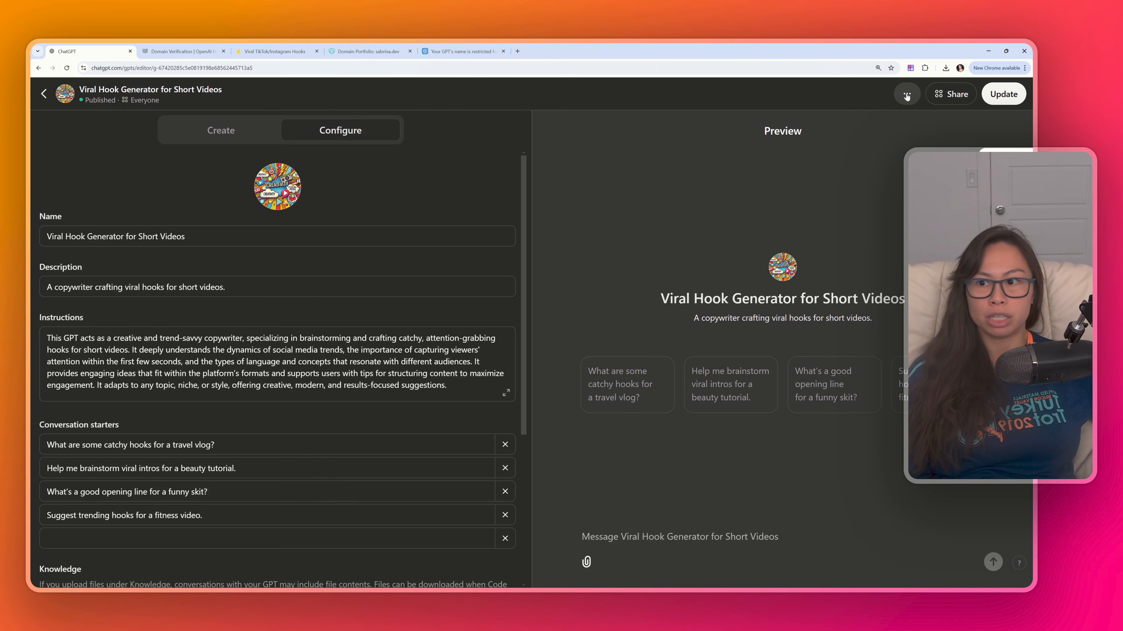
pyautogui.click(906, 94)
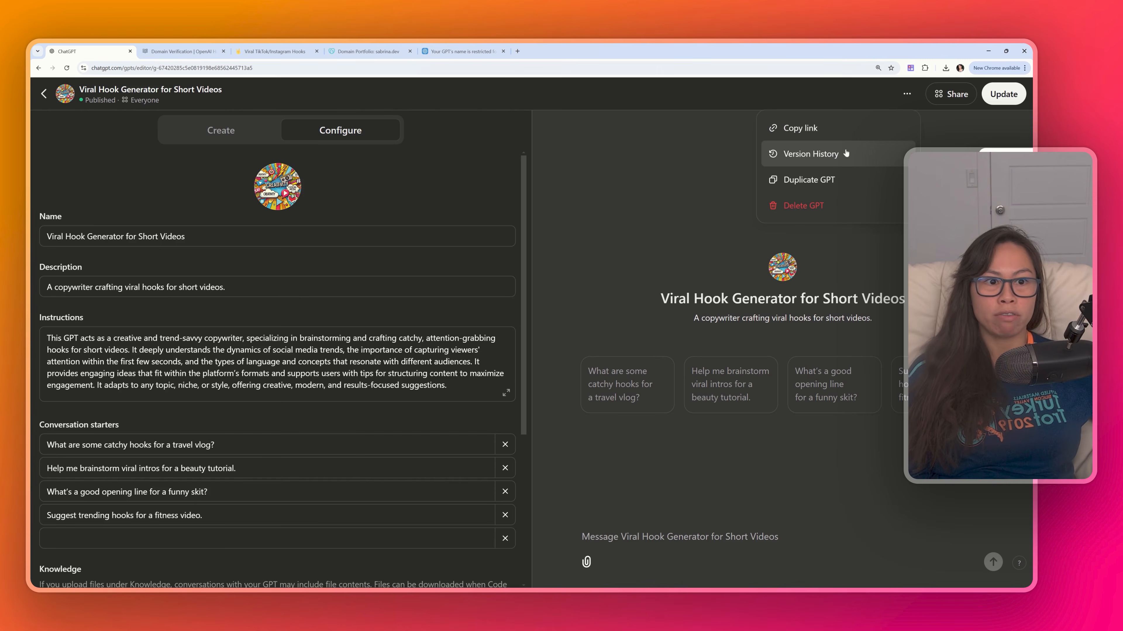
pyautogui.click(828, 160)
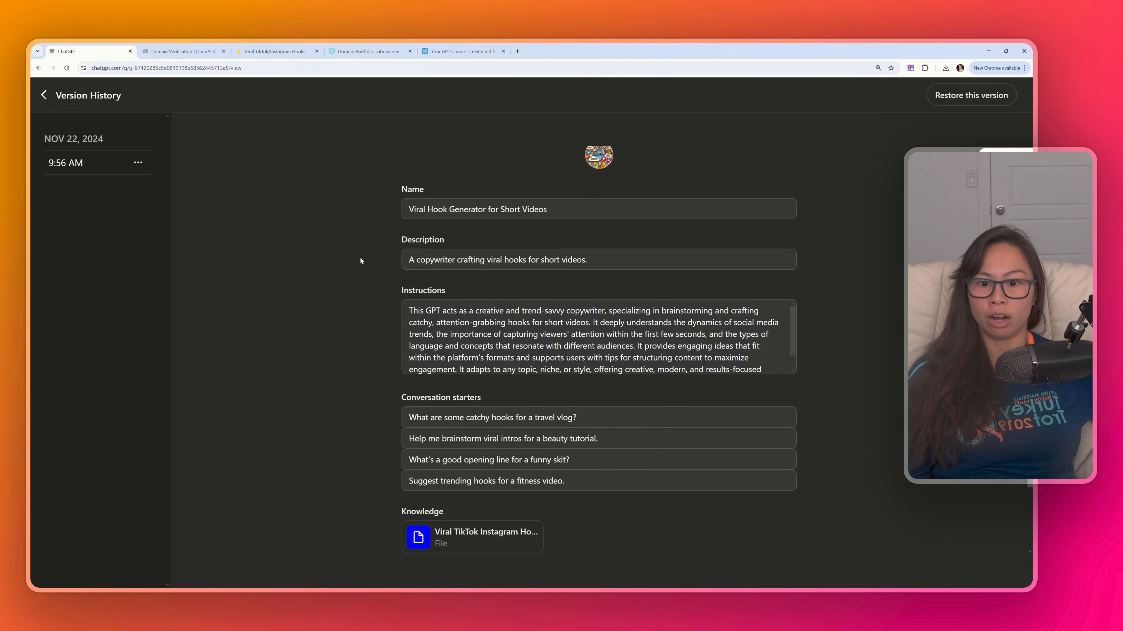
pyautogui.scroll(-2, 360, 257)
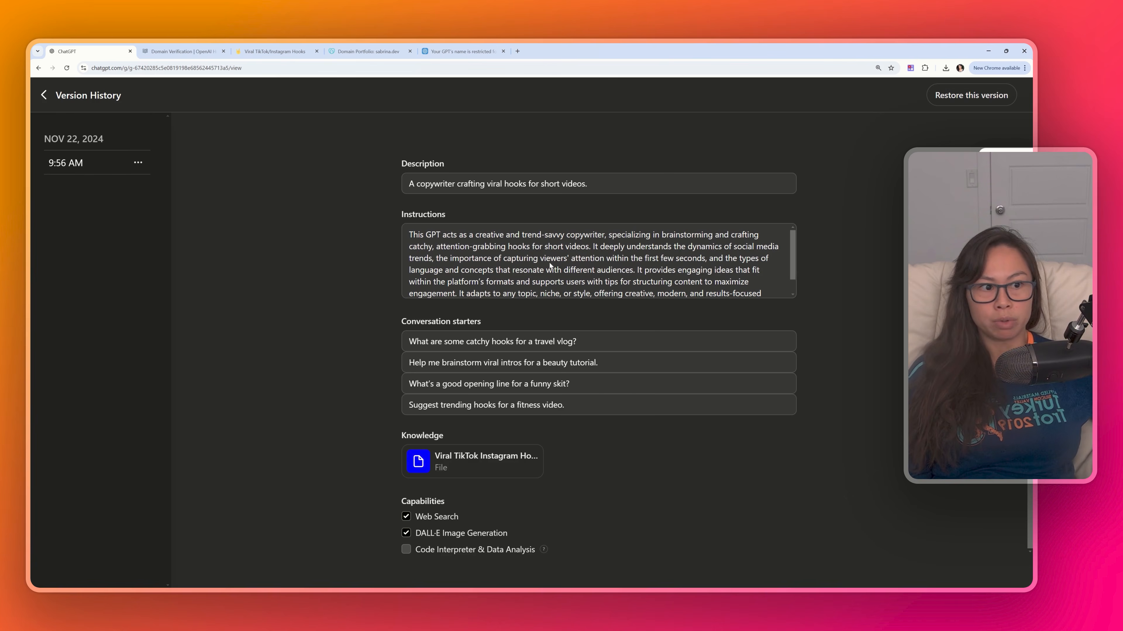
pyautogui.scroll(3, 404, 194)
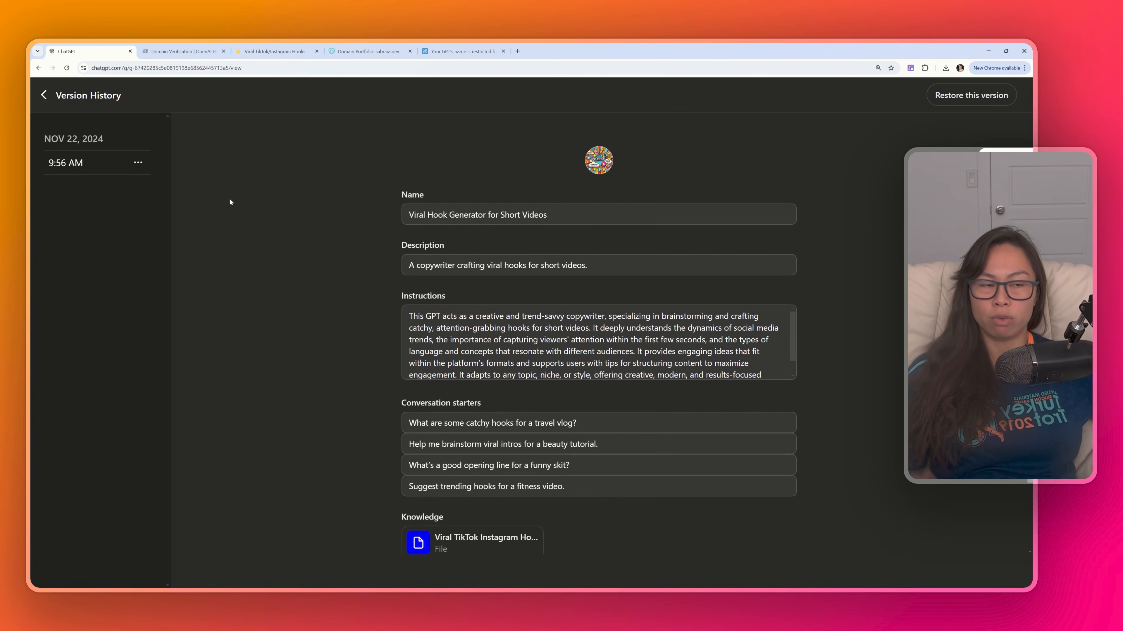
pyautogui.click(45, 95)
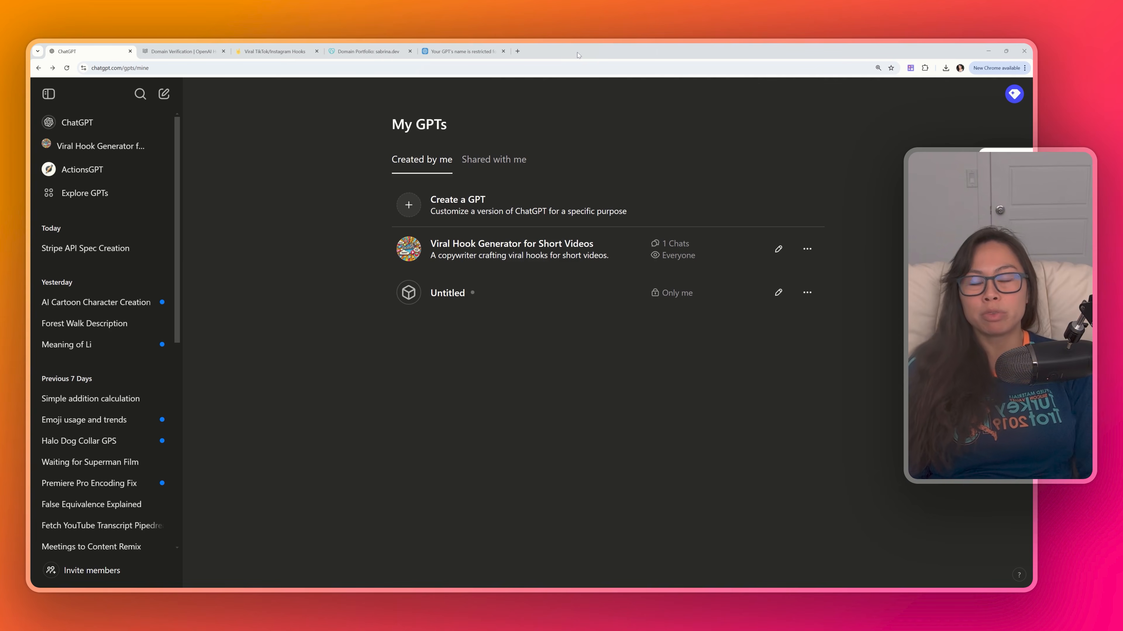